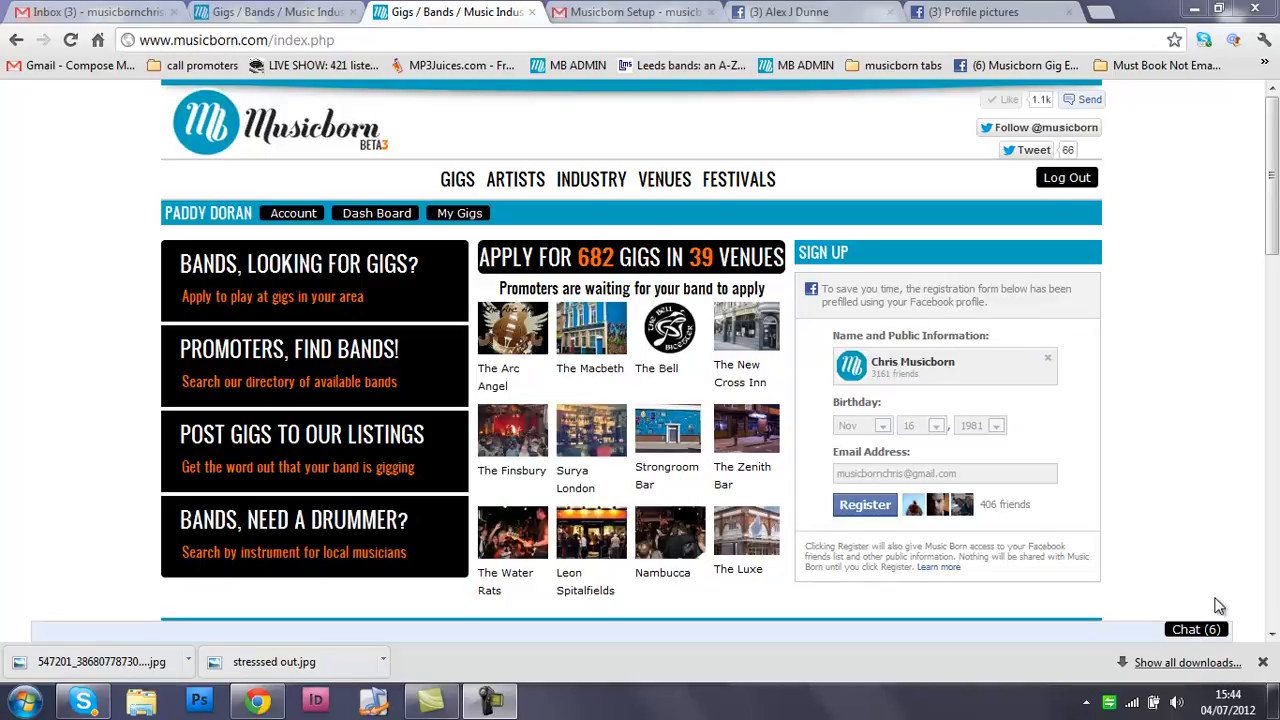
Look over the home page's featured gigs and its directory categories.
drag(1272, 240, 1273, 457)
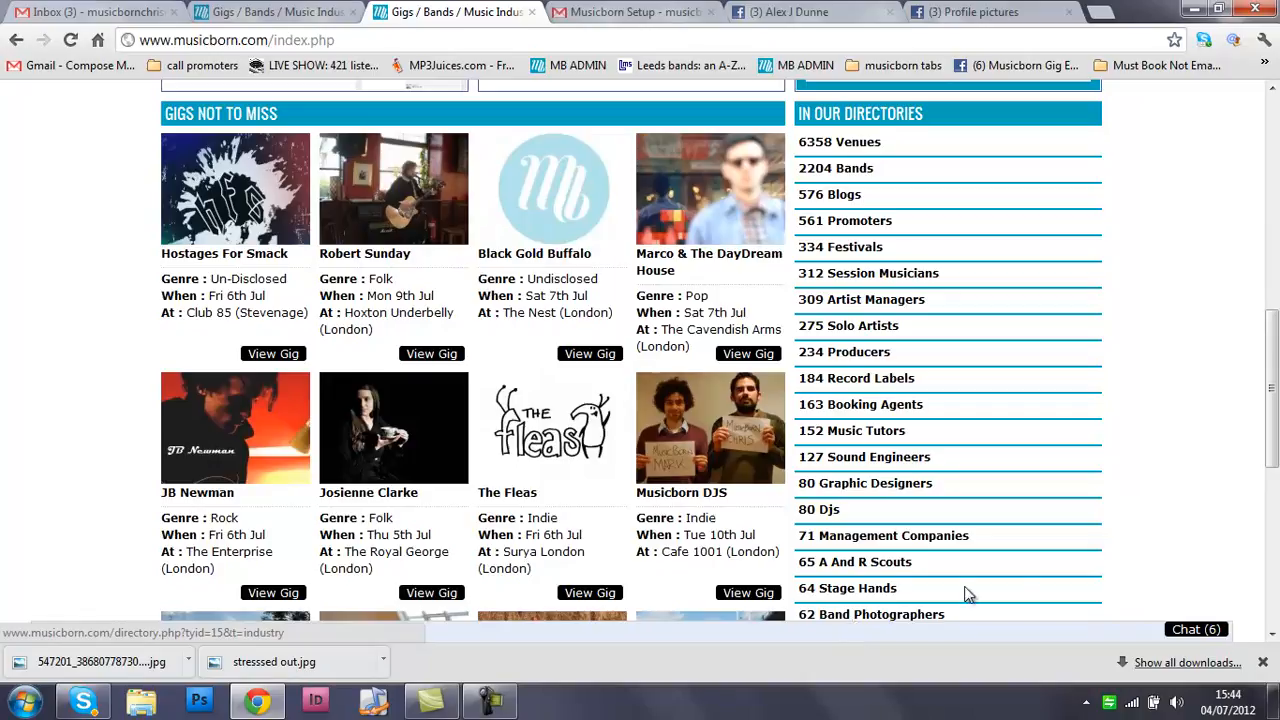
drag(1274, 413, 1274, 224)
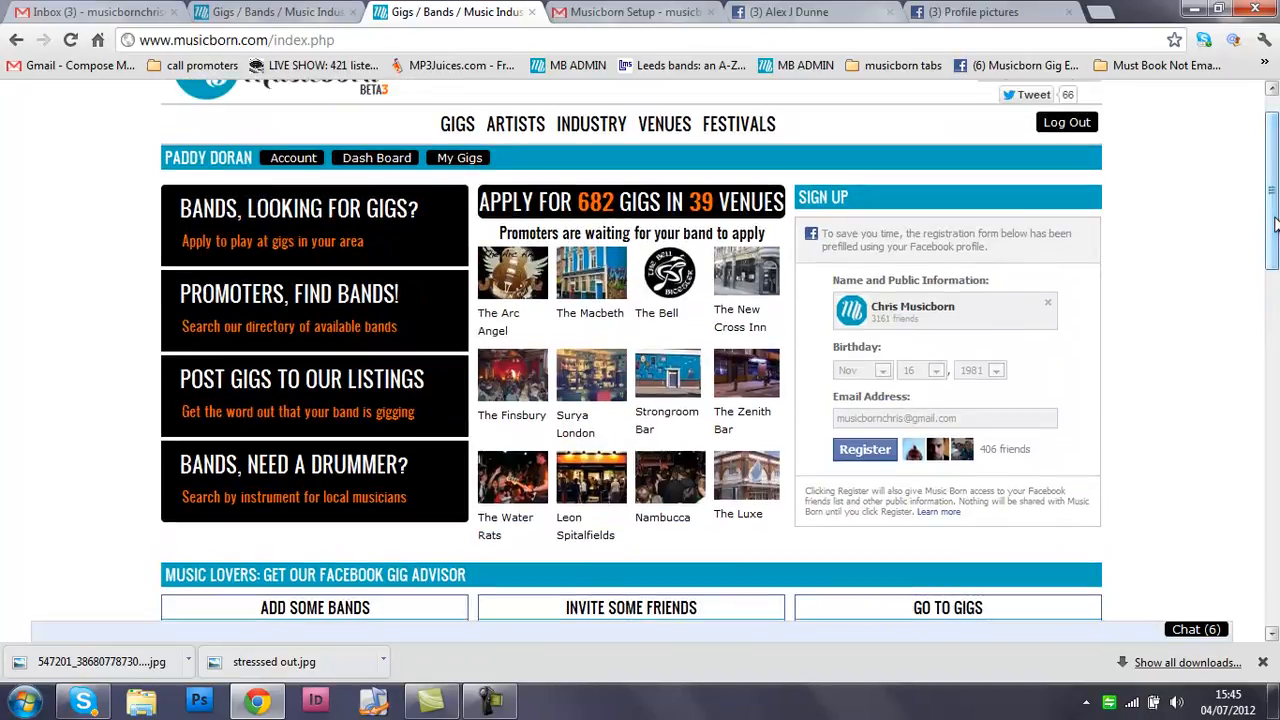
drag(1274, 224, 1274, 224)
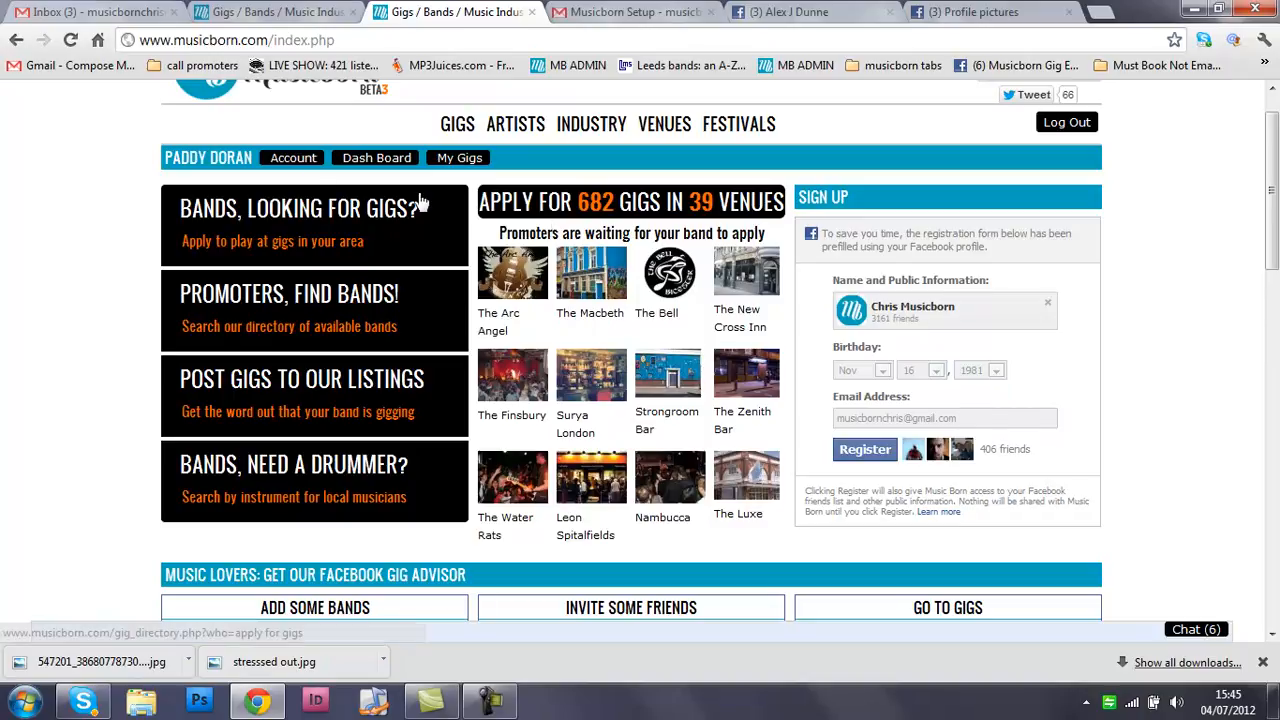
Open the UK Gig Directory for gigs accepting applications and look through the listings.
click(576, 208)
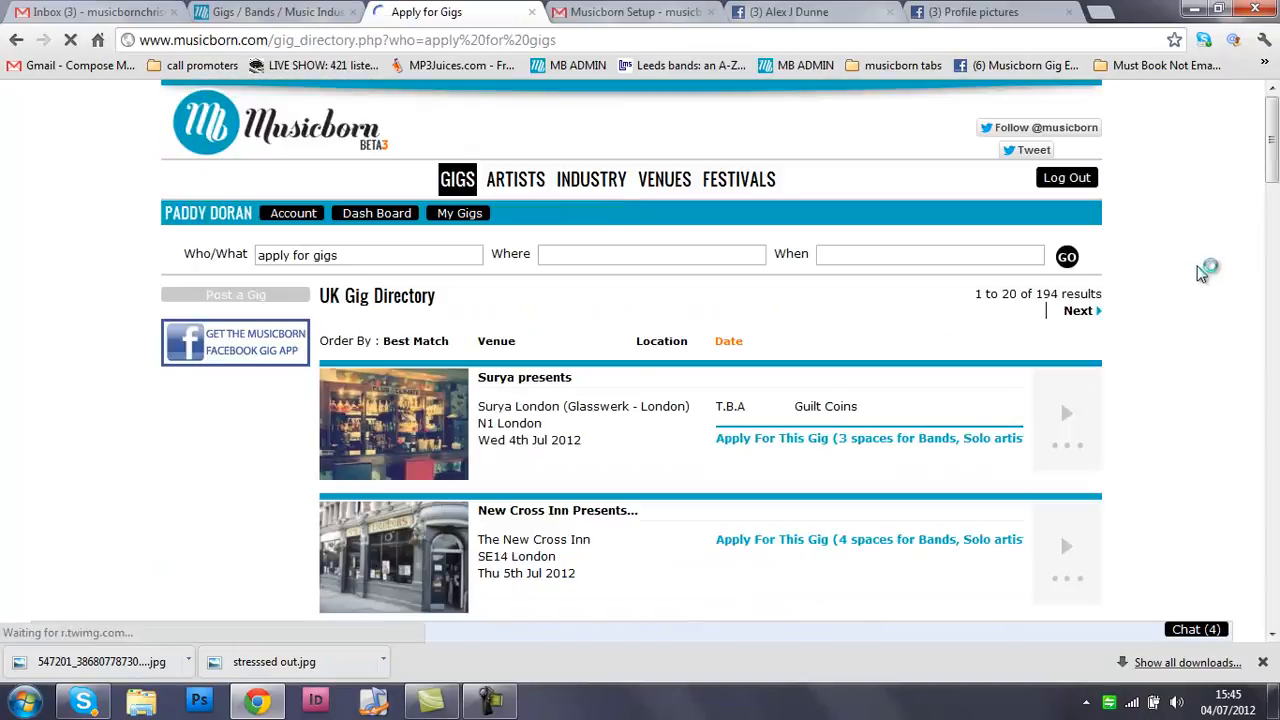
drag(1275, 163, 1277, 227)
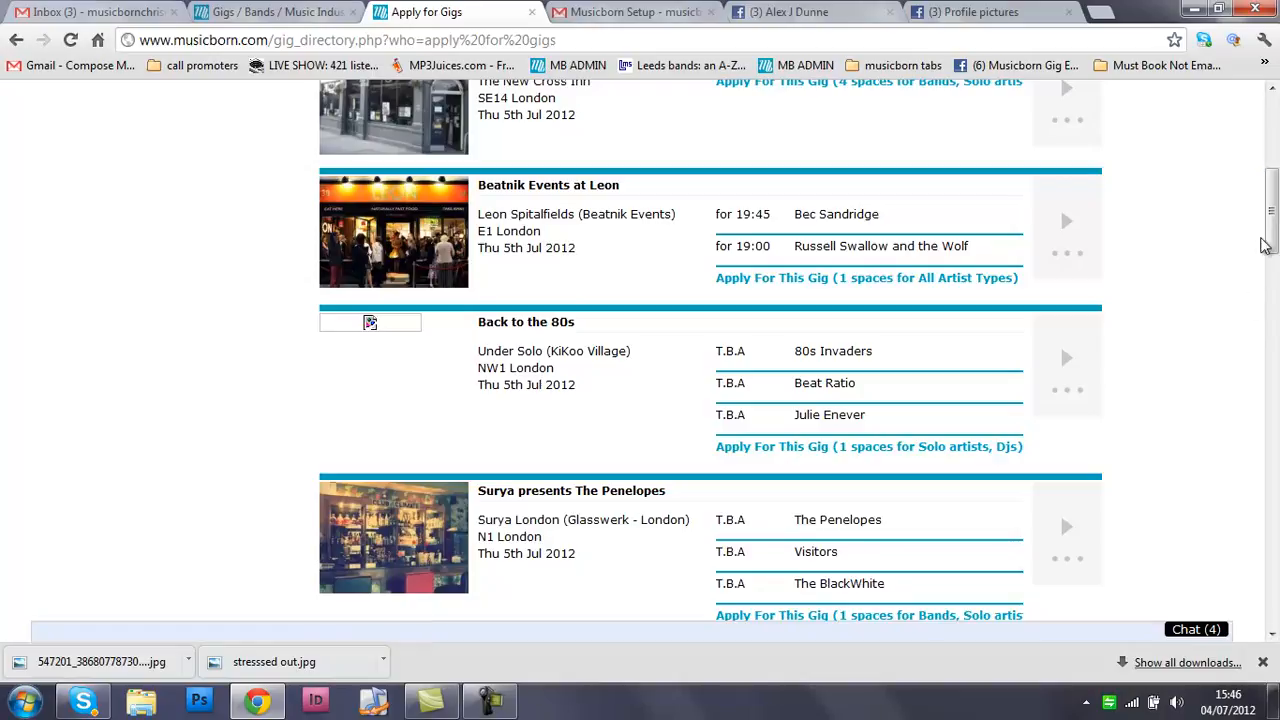
drag(1272, 246, 1273, 222)
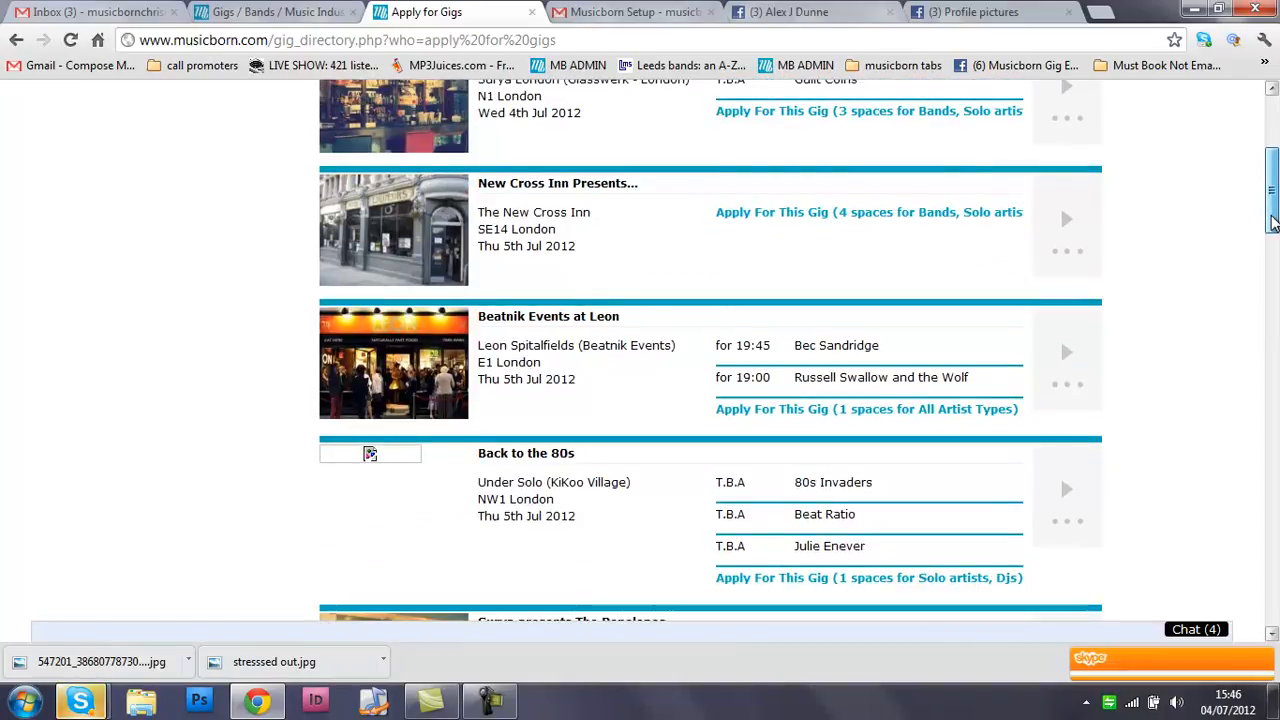
drag(1273, 222, 1270, 160)
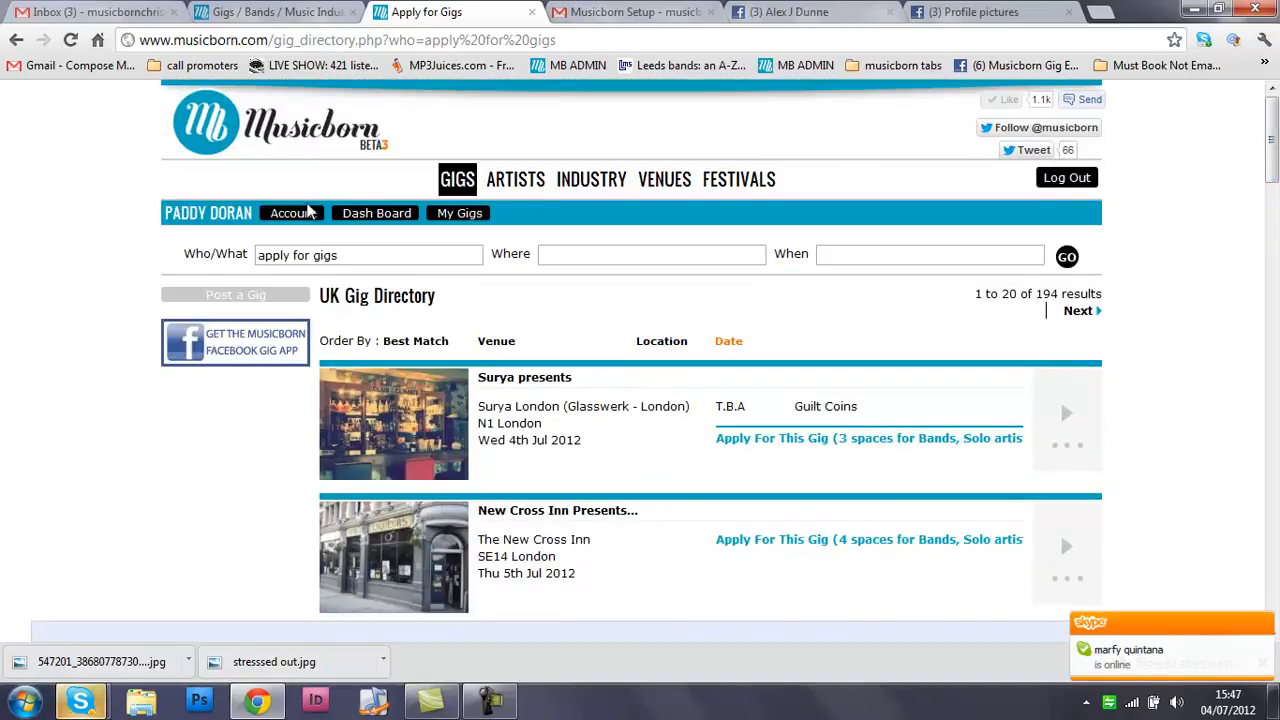
View the Account Manager's profiles and the gig requests on the other account's dashboard.
click(287, 214)
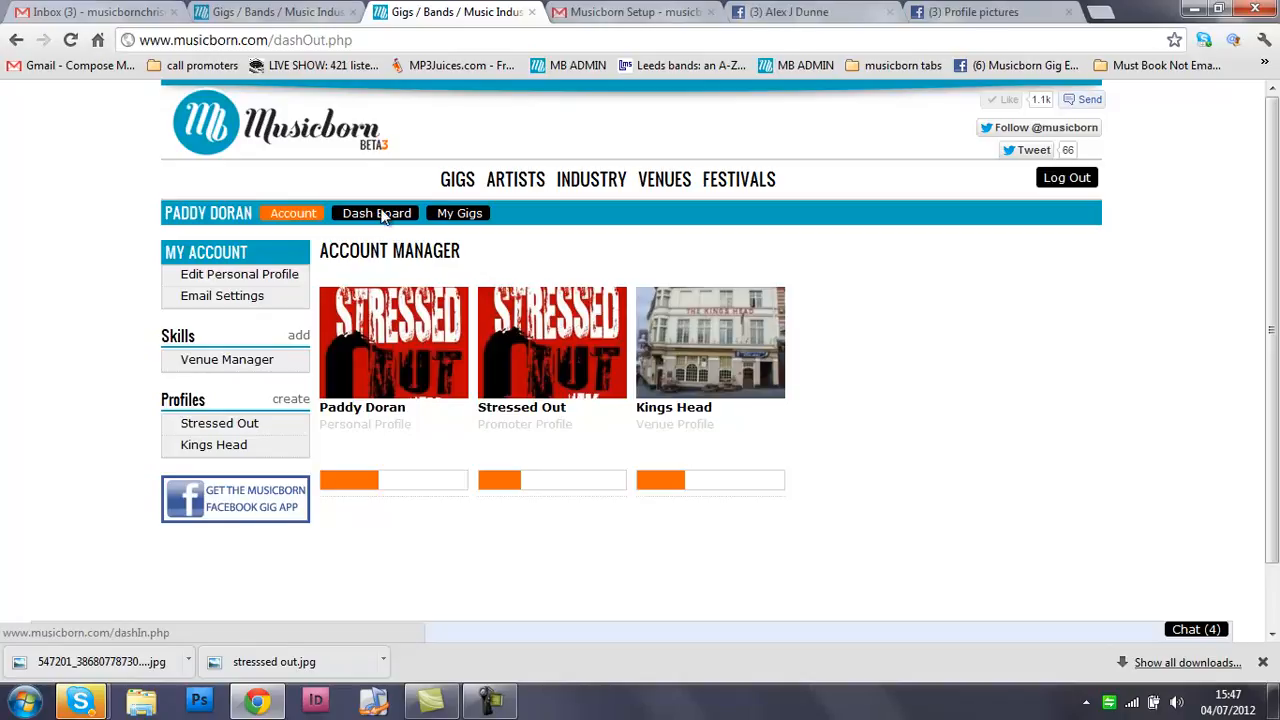
click(281, 10)
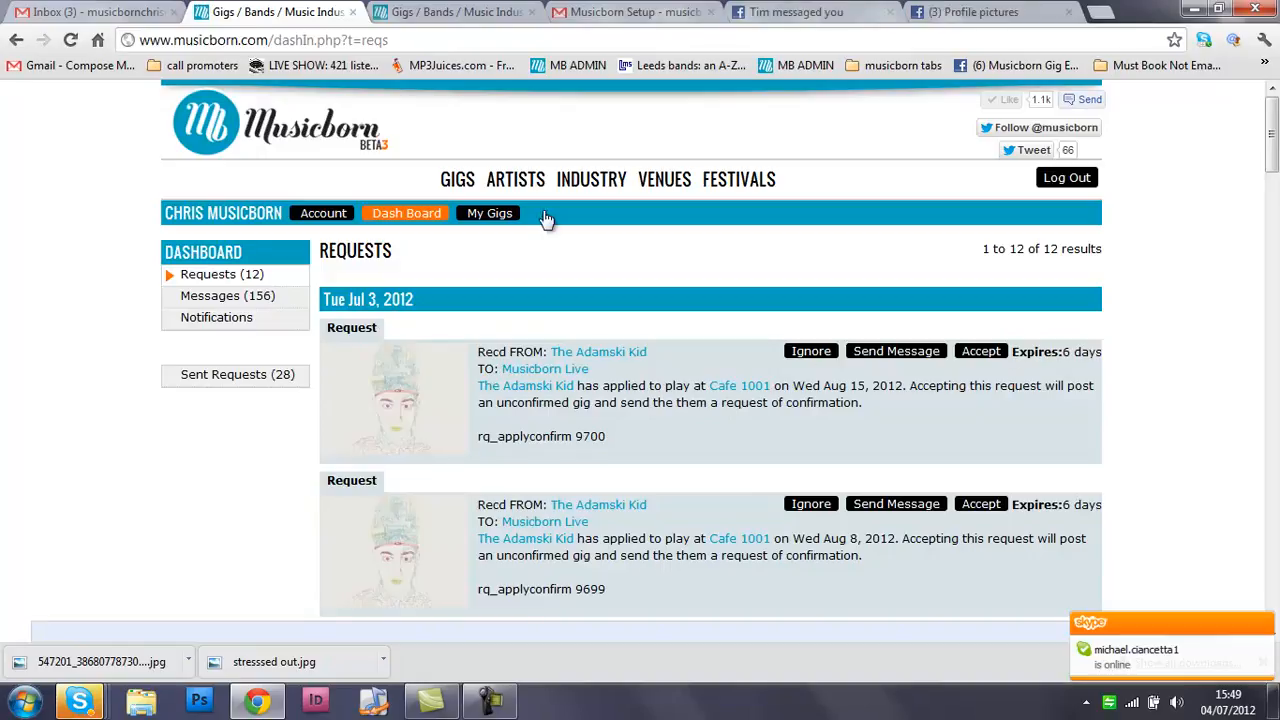
click(407, 11)
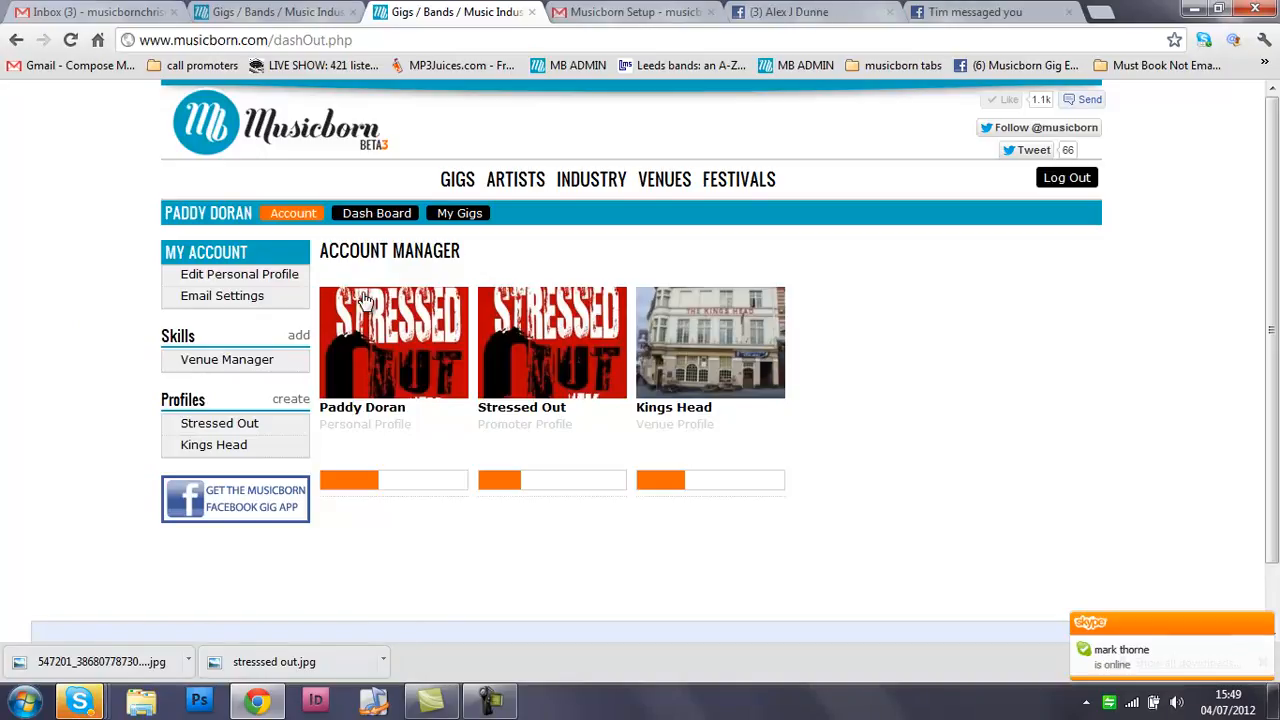
Start posting a gig for Kings Head and choose Stressed Out as its promoter.
click(459, 222)
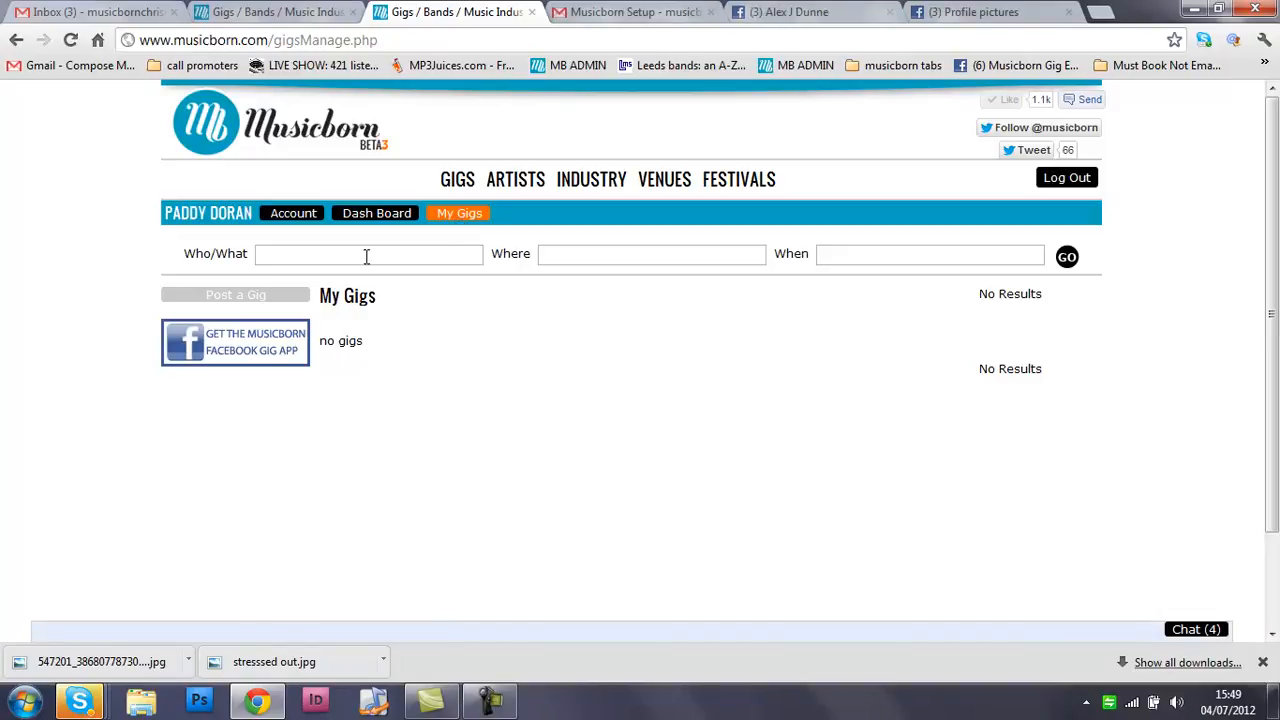
click(232, 298)
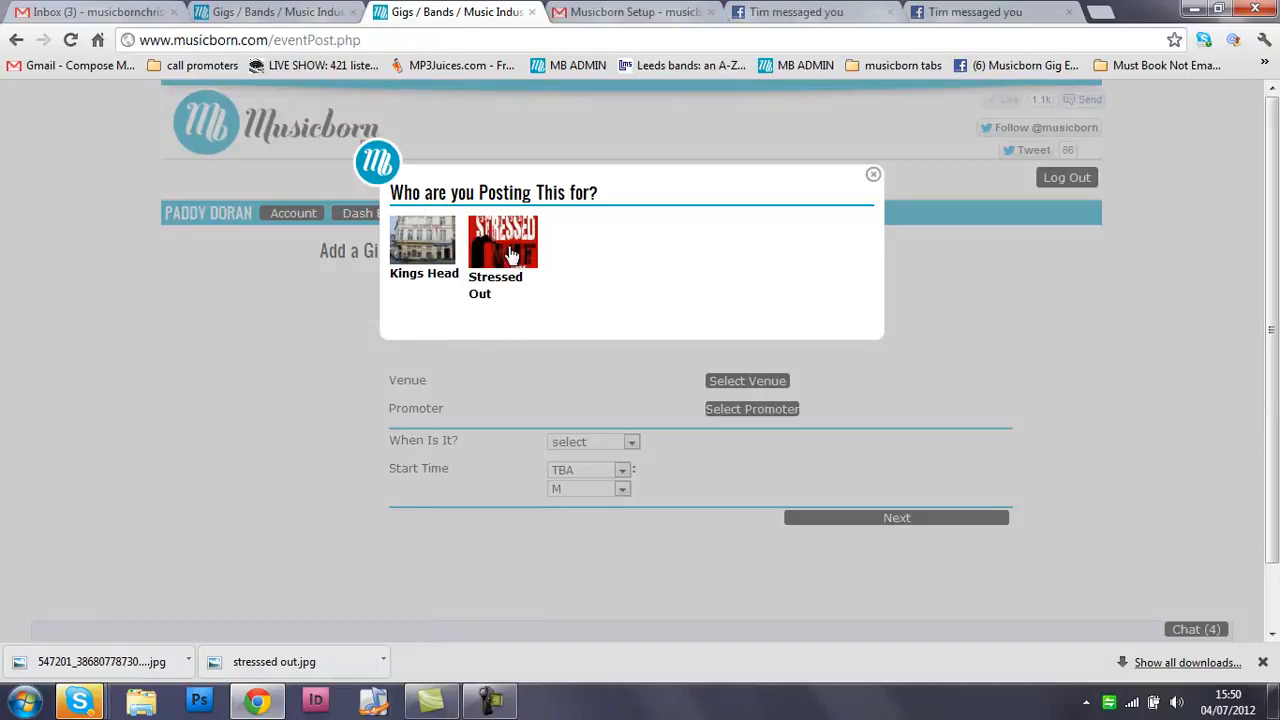
click(418, 258)
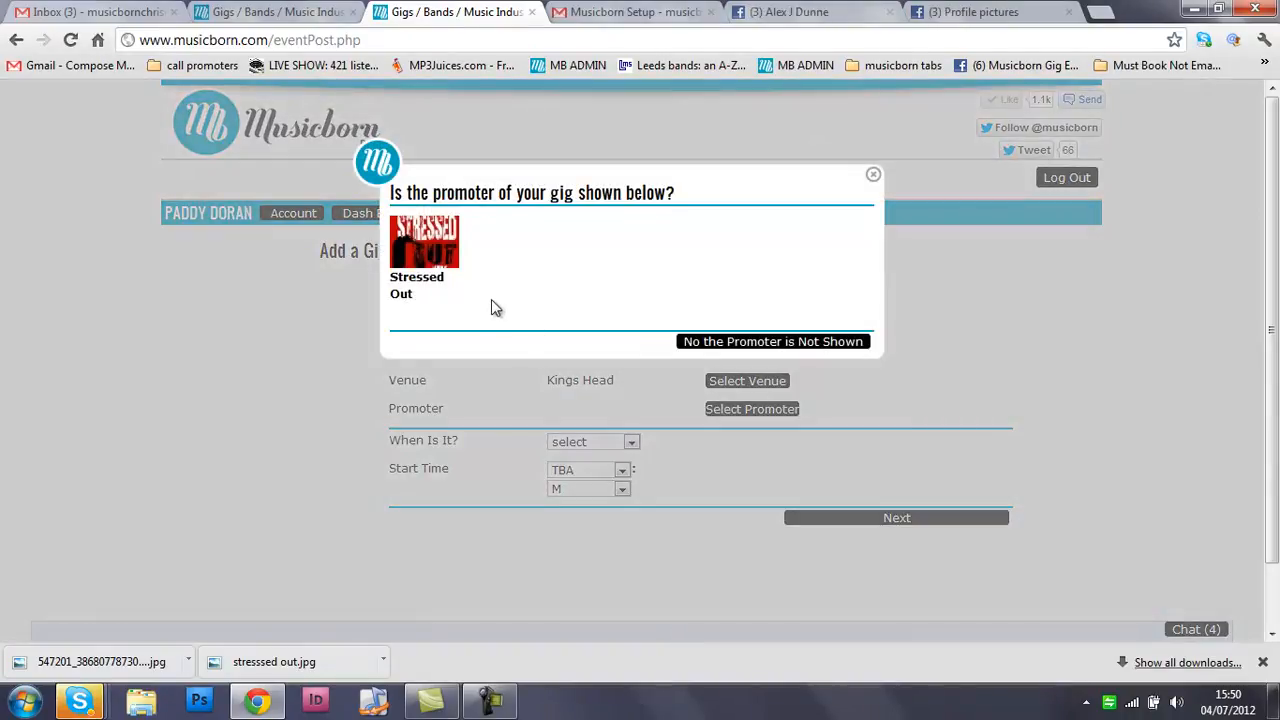
click(437, 262)
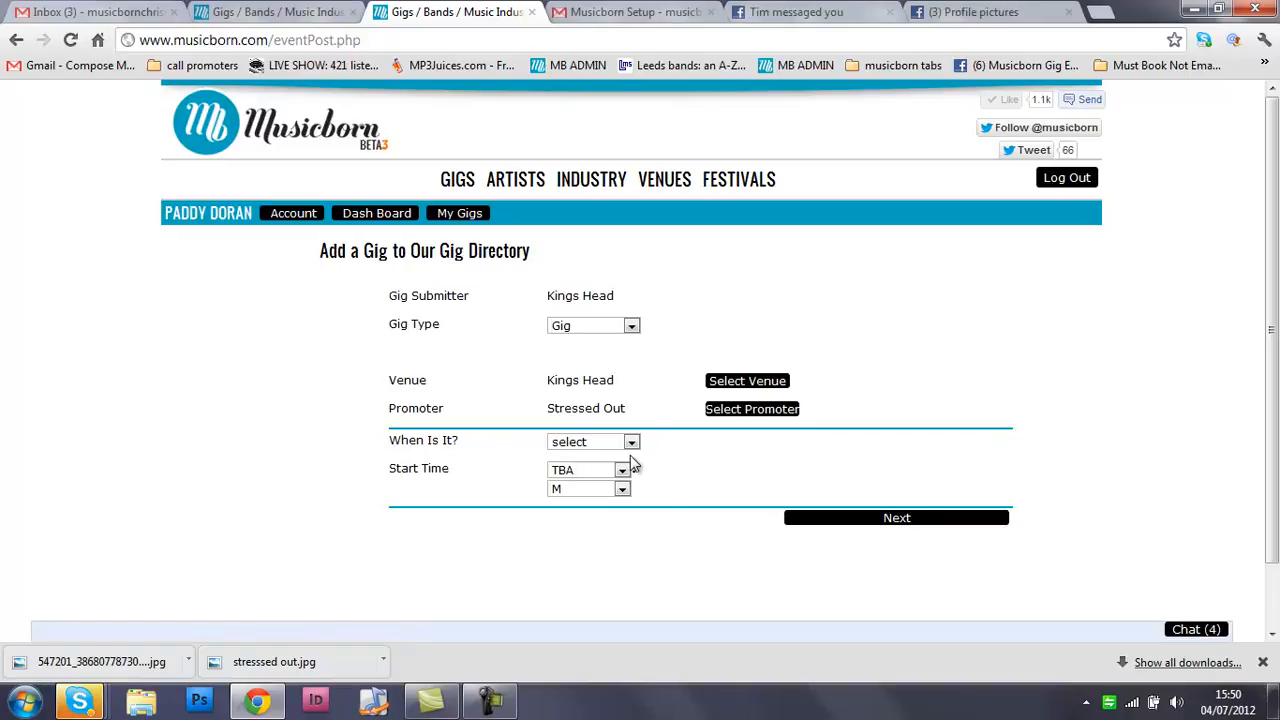
Check the confirmed dates in the setup email and set the gig's date to Thu Aug 16, 2012.
click(615, 12)
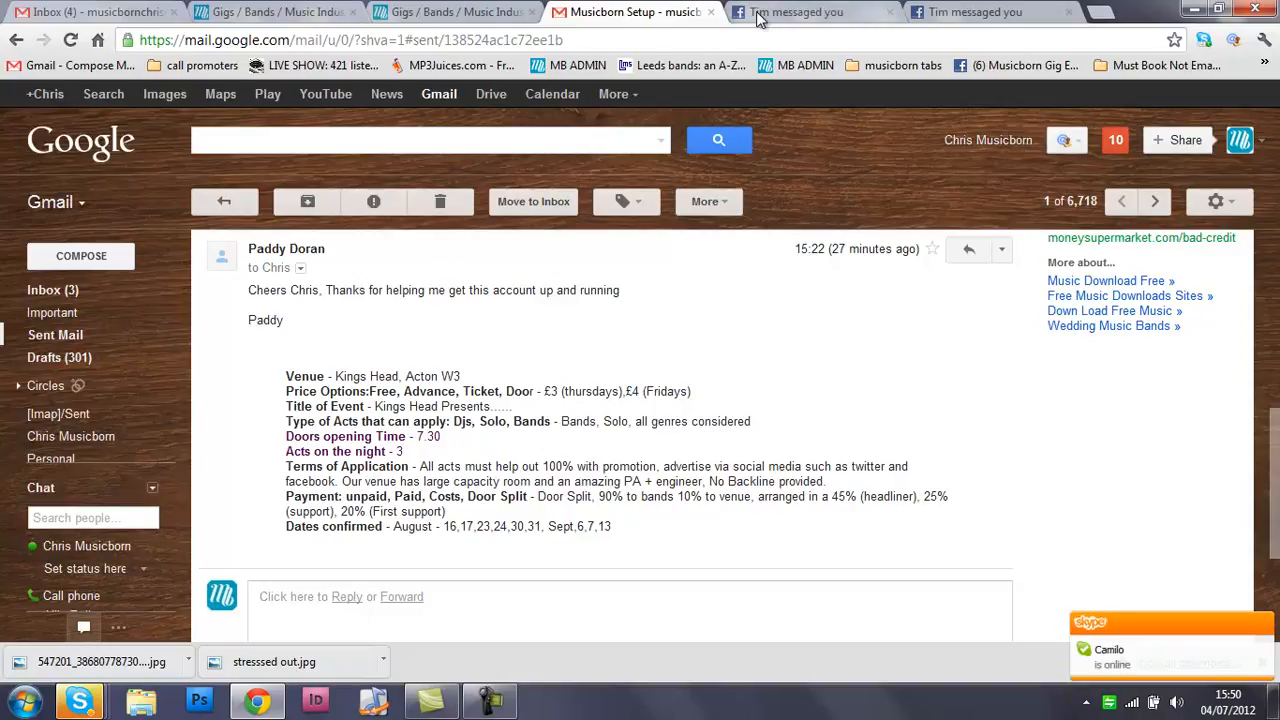
click(528, 11)
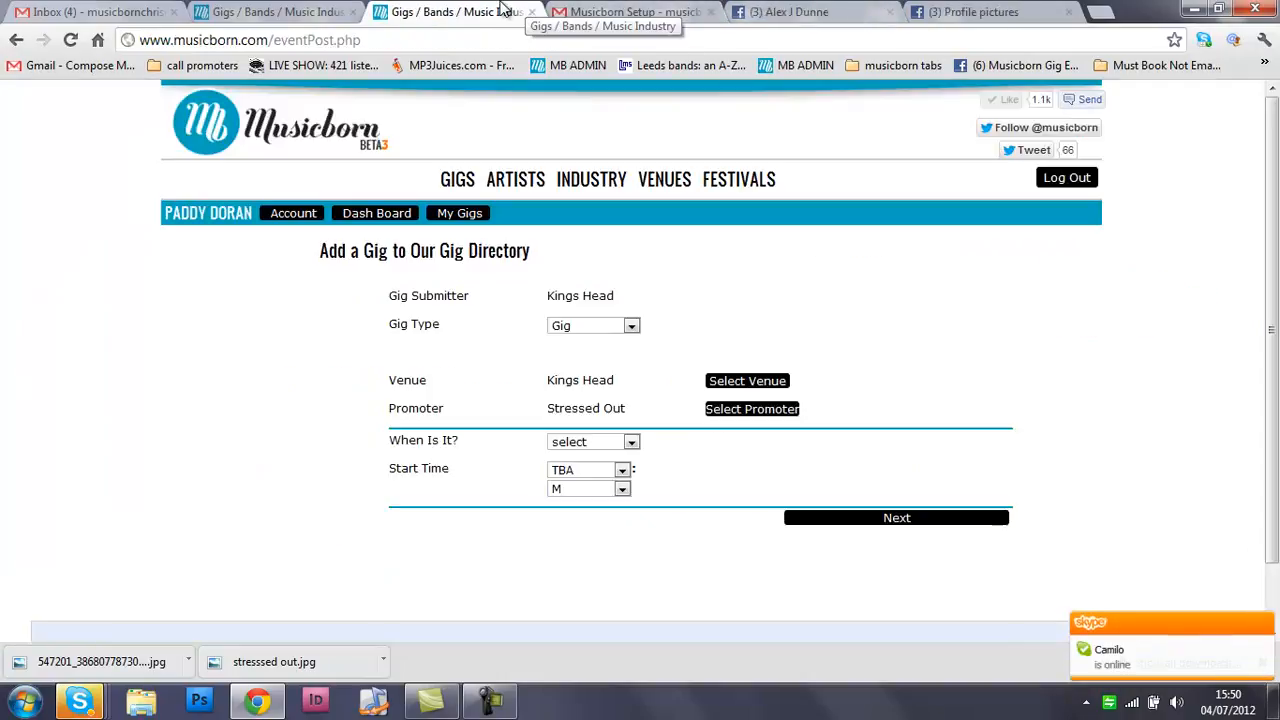
click(631, 327)
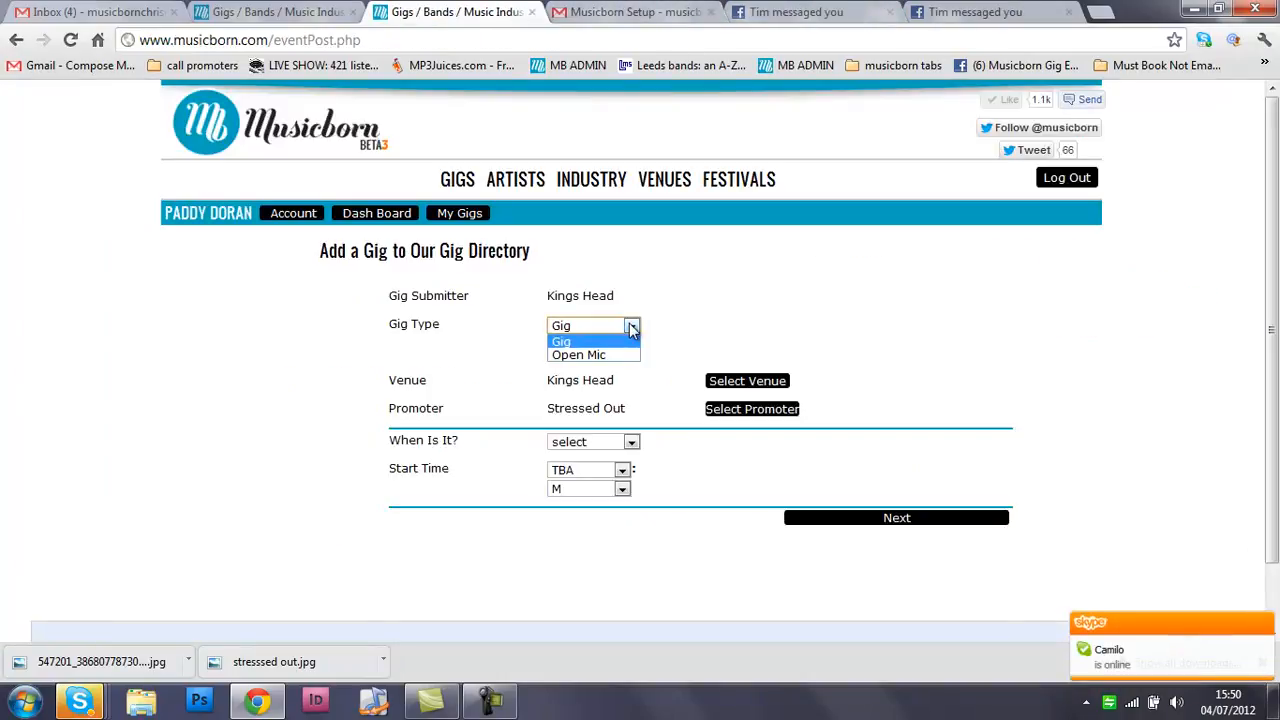
click(633, 443)
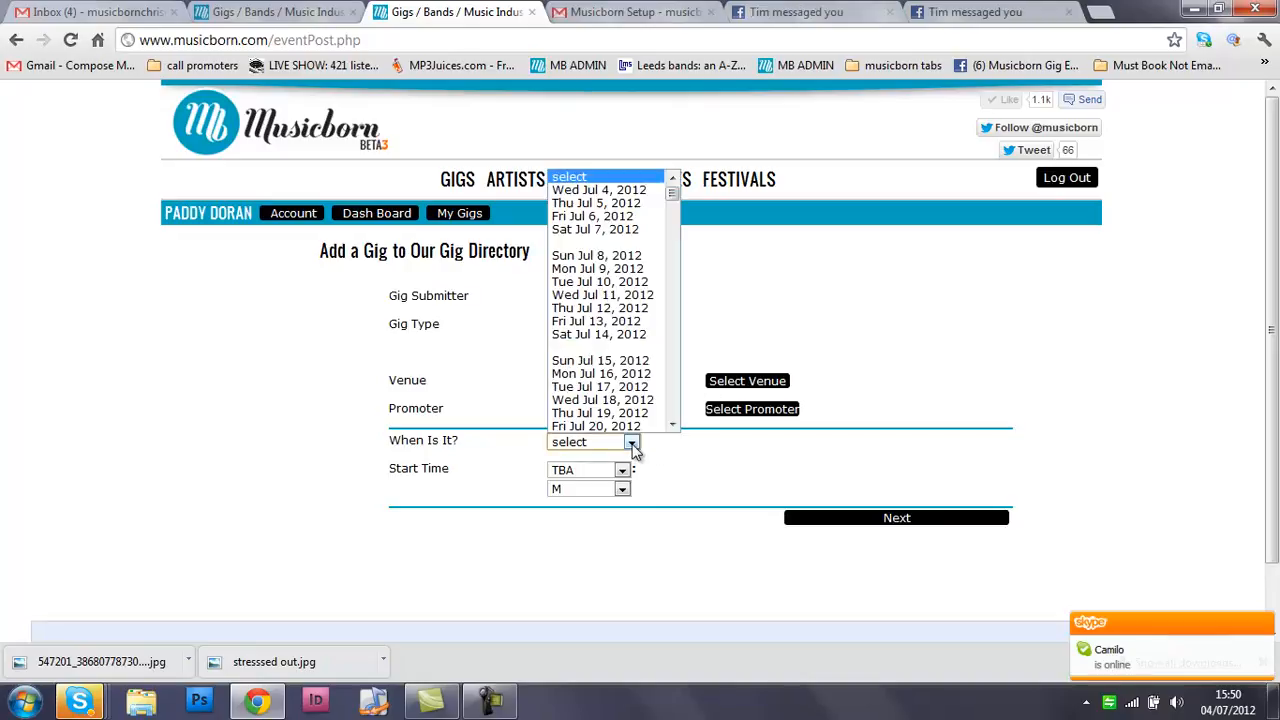
scroll(672, 226, down, 10)
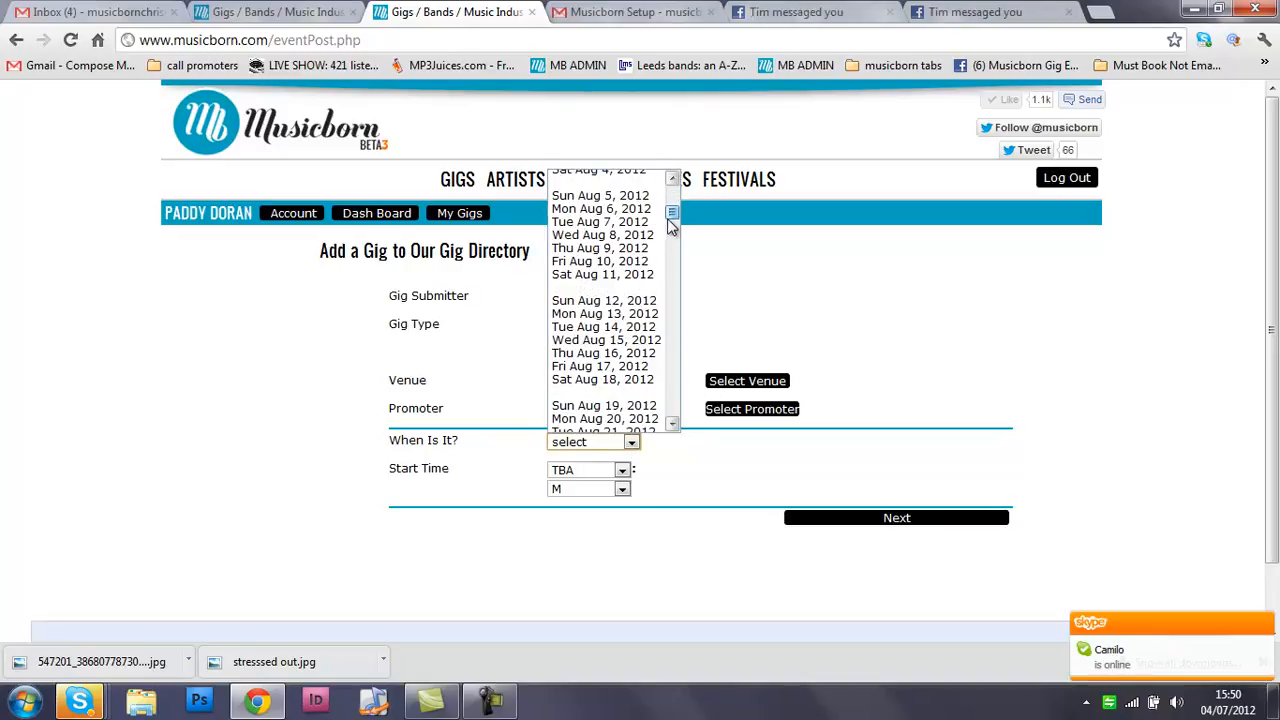
click(615, 355)
Set the start time to 19:30 based on the email's doors opening time and continue to the event details.
click(621, 470)
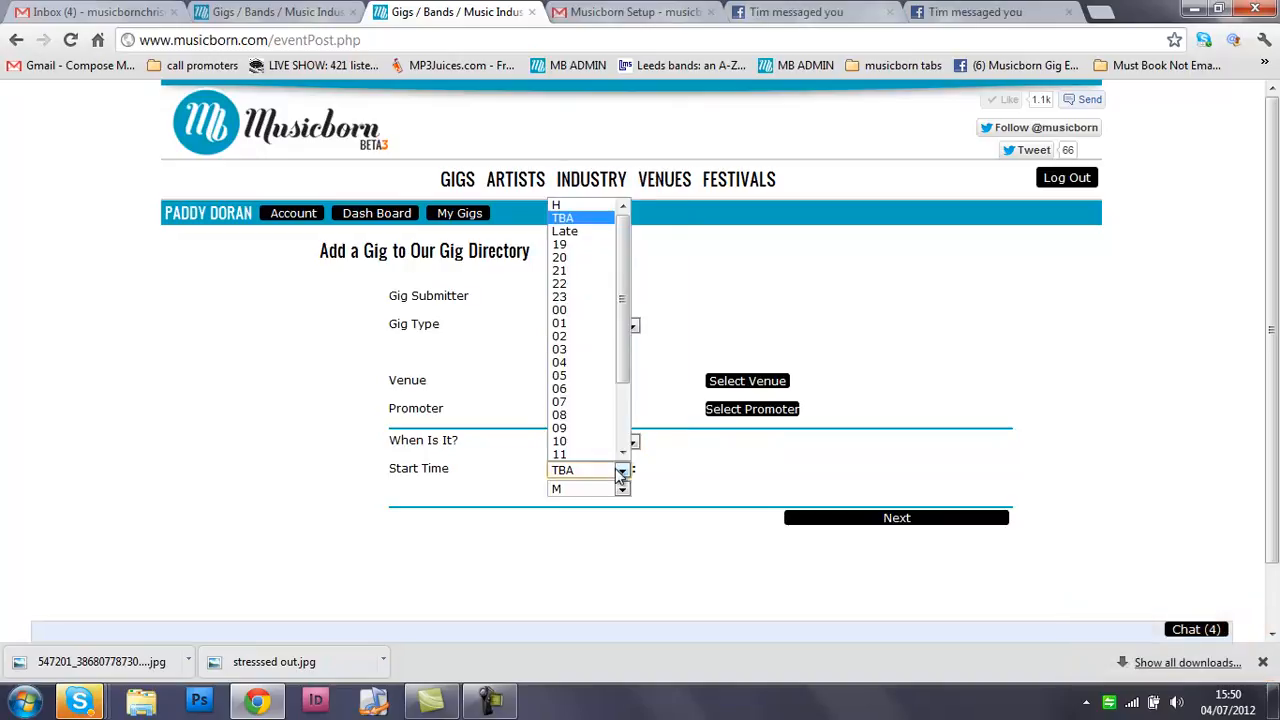
click(578, 12)
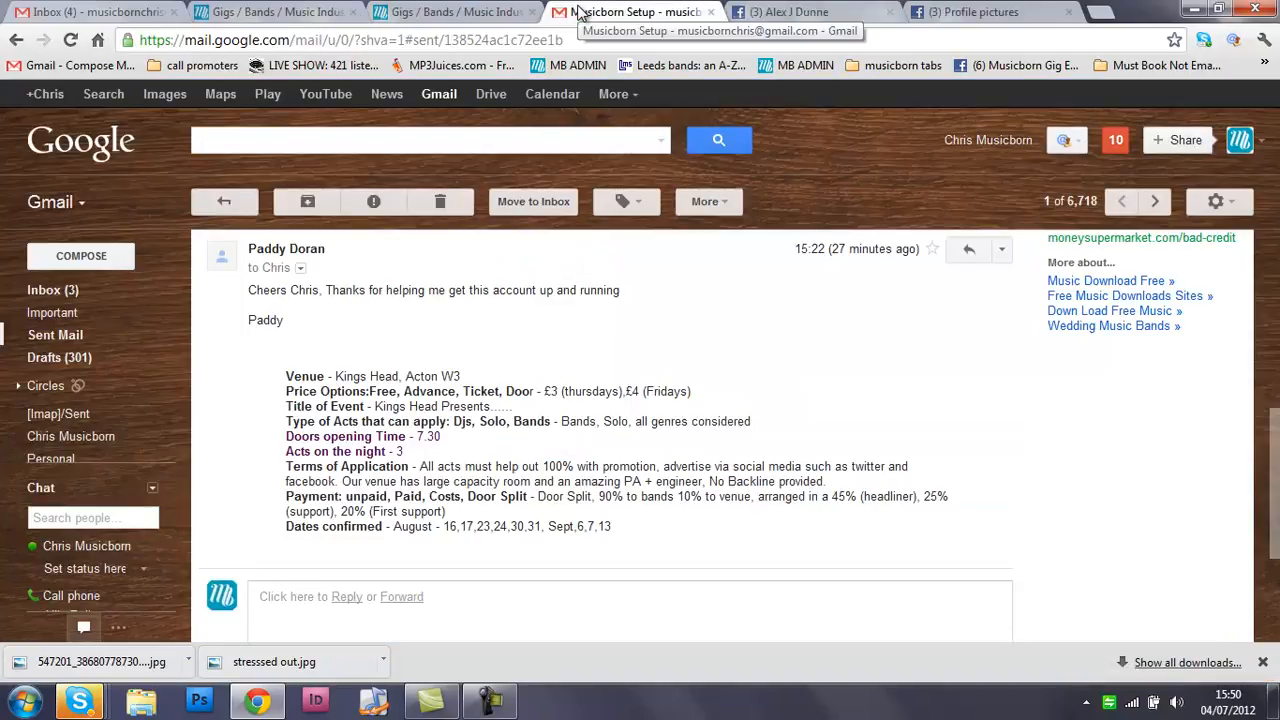
click(490, 10)
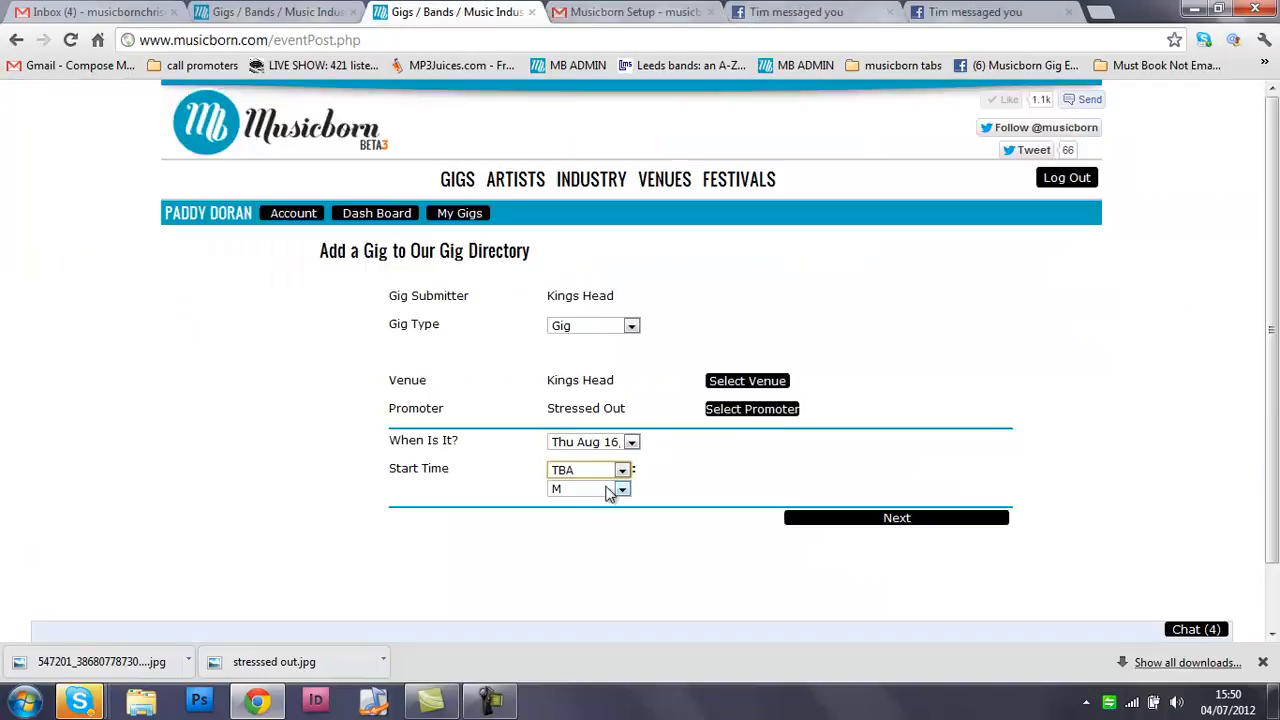
click(621, 470)
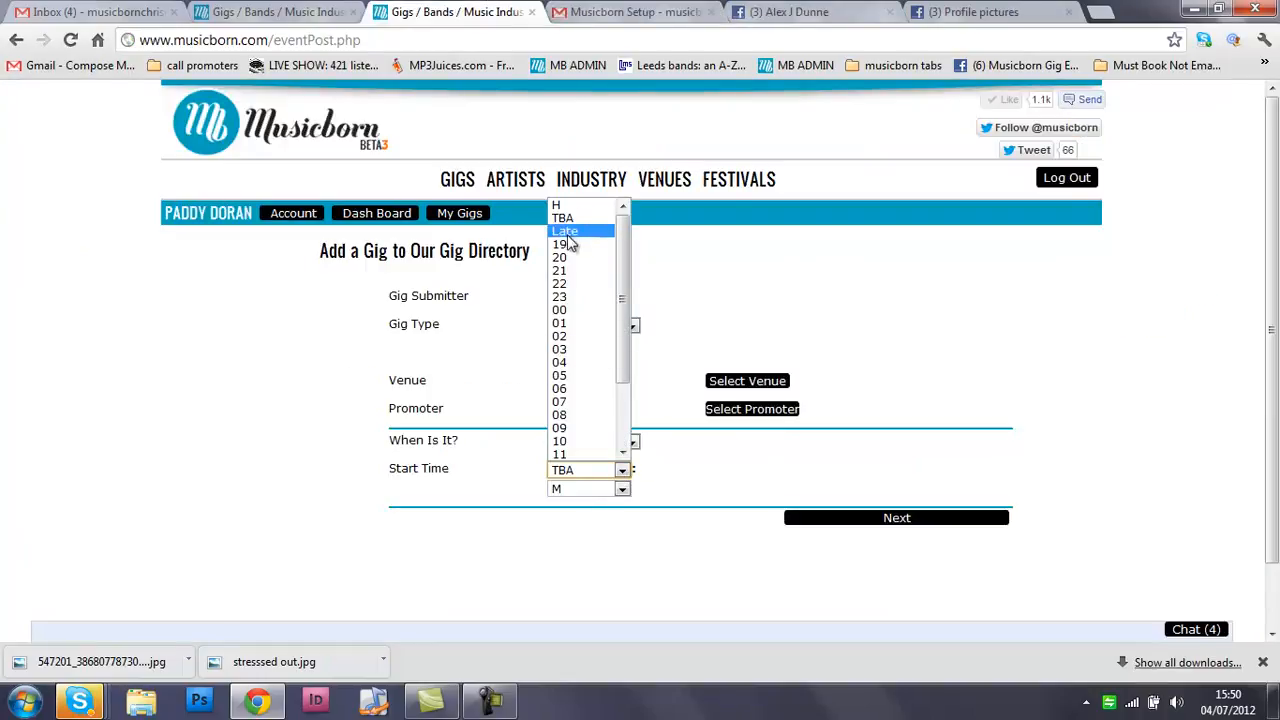
click(568, 245)
click(621, 489)
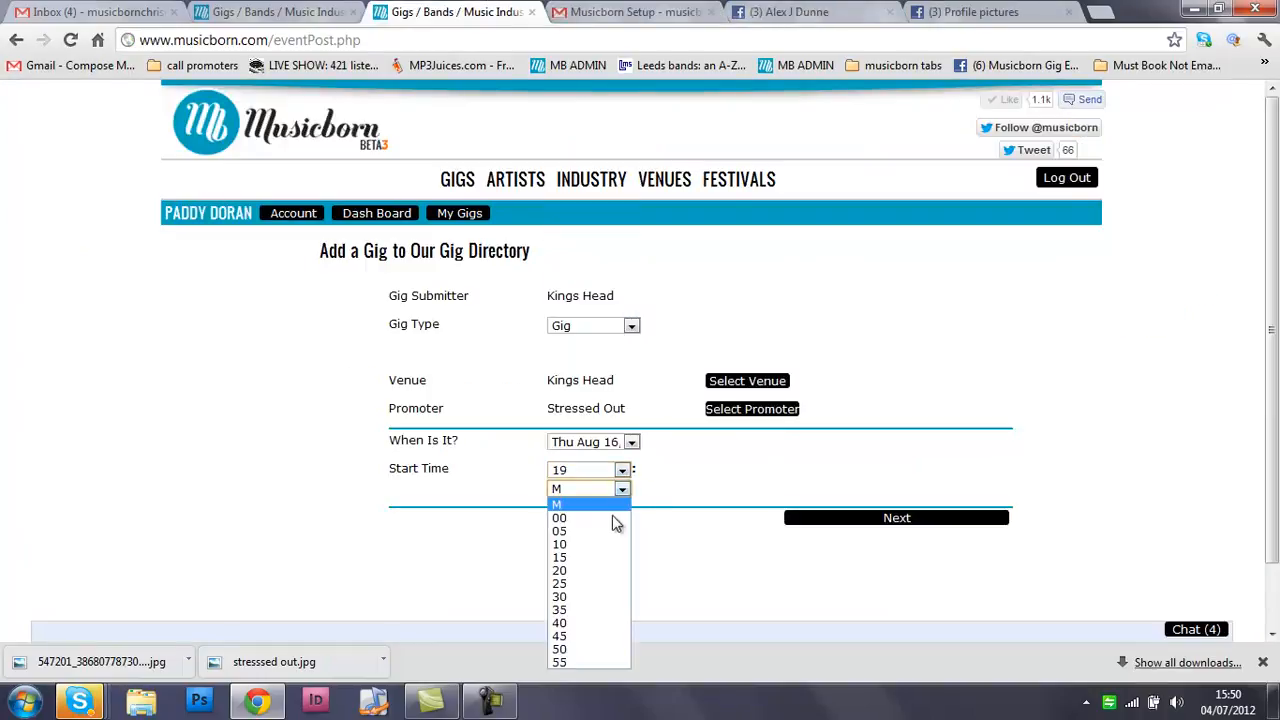
click(600, 596)
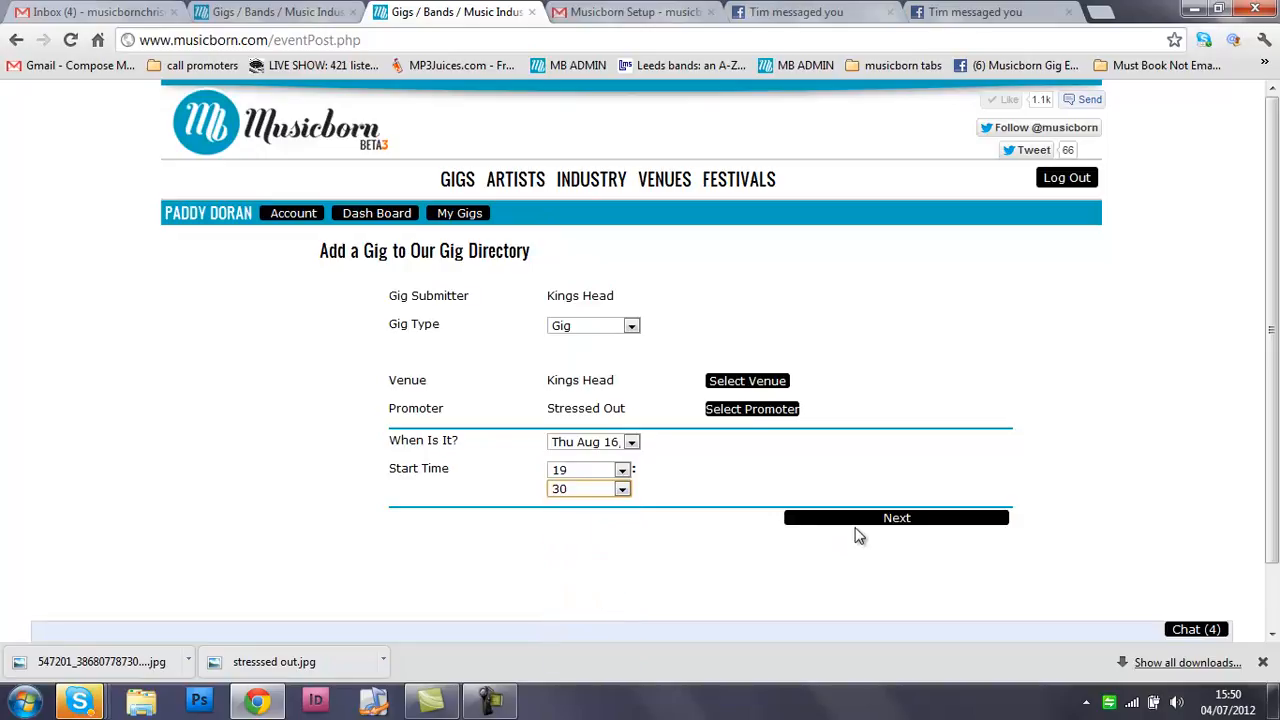
click(878, 527)
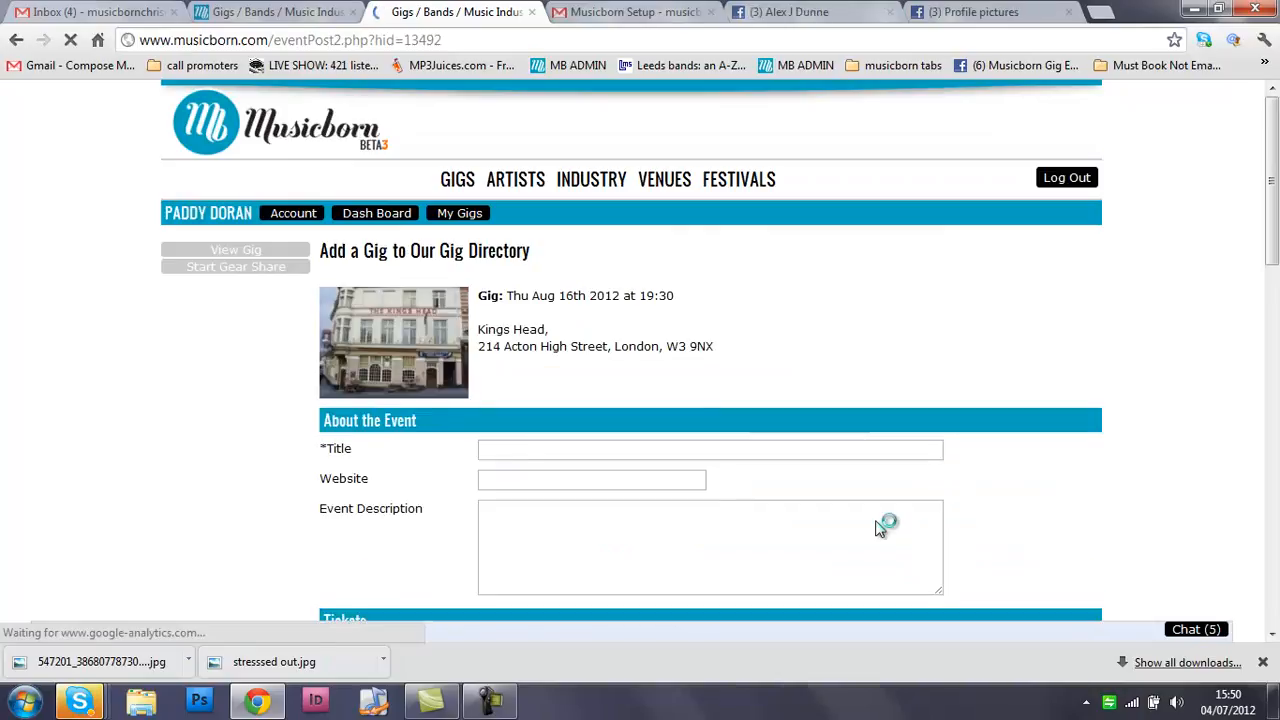
Copy "Kings Head Presents" from the setup email into the event's title.
drag(1272, 180, 1273, 270)
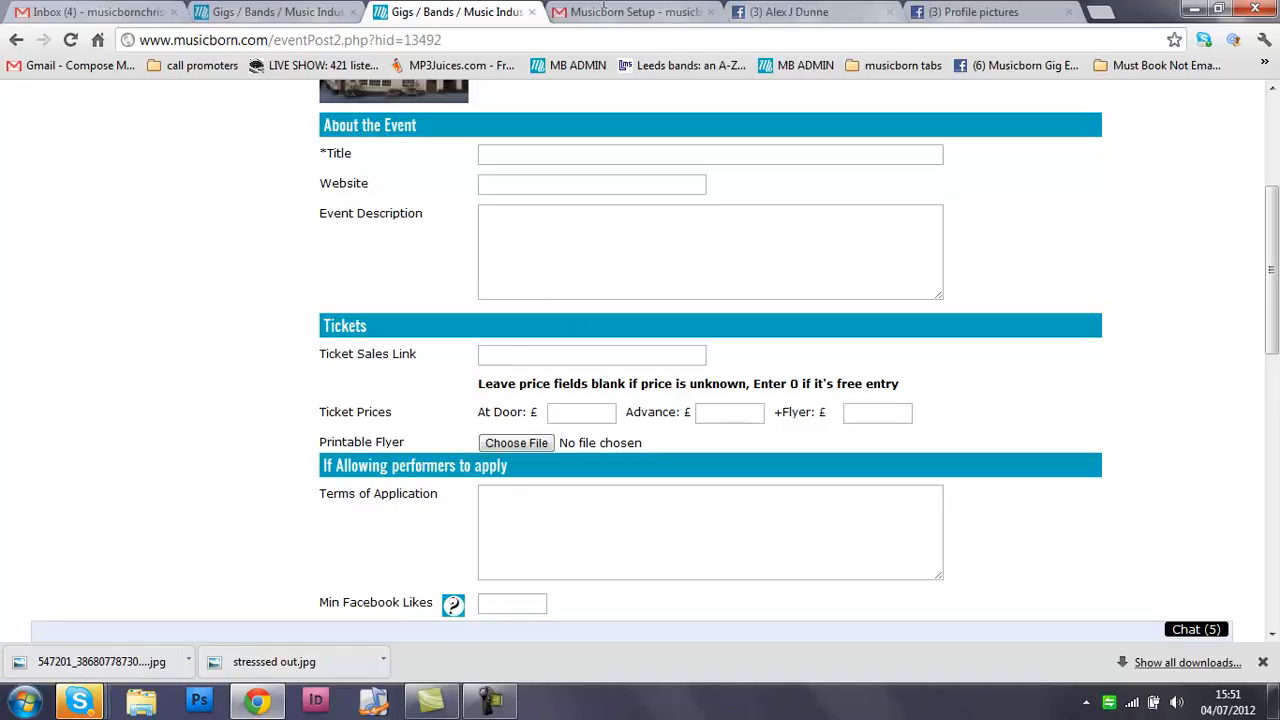
click(617, 12)
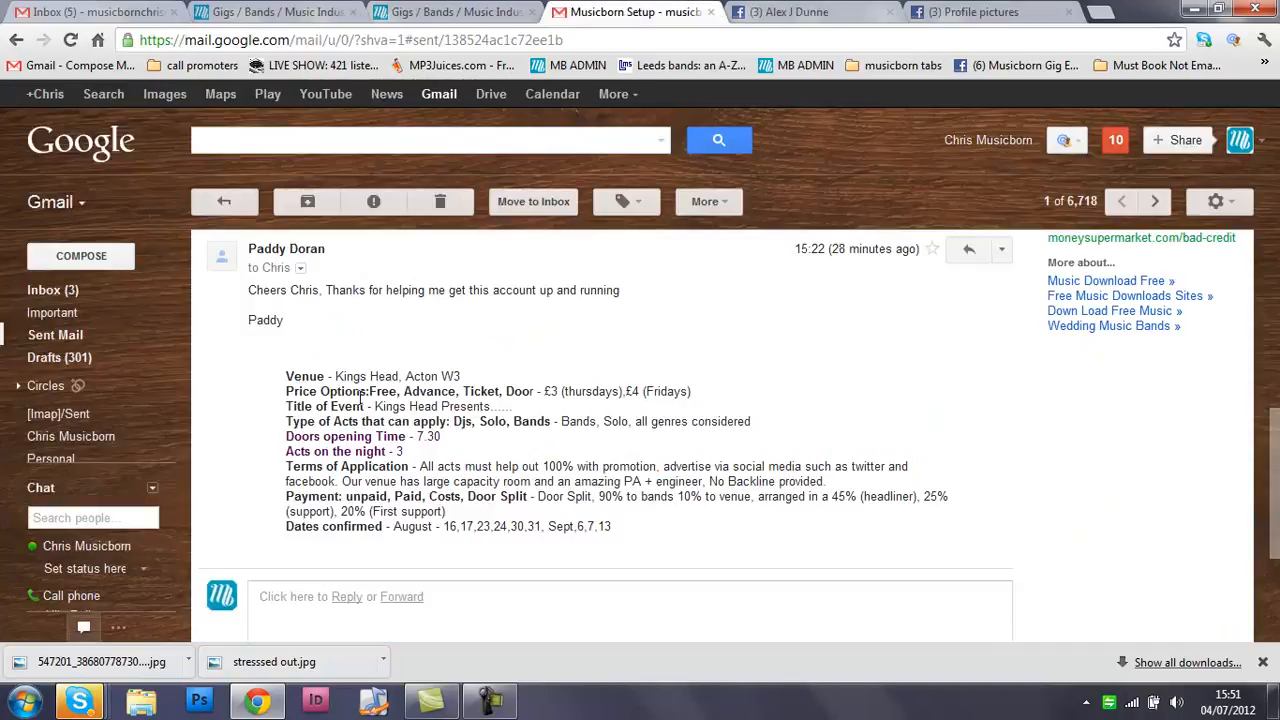
drag(508, 415, 376, 413)
key(ctrl+c)
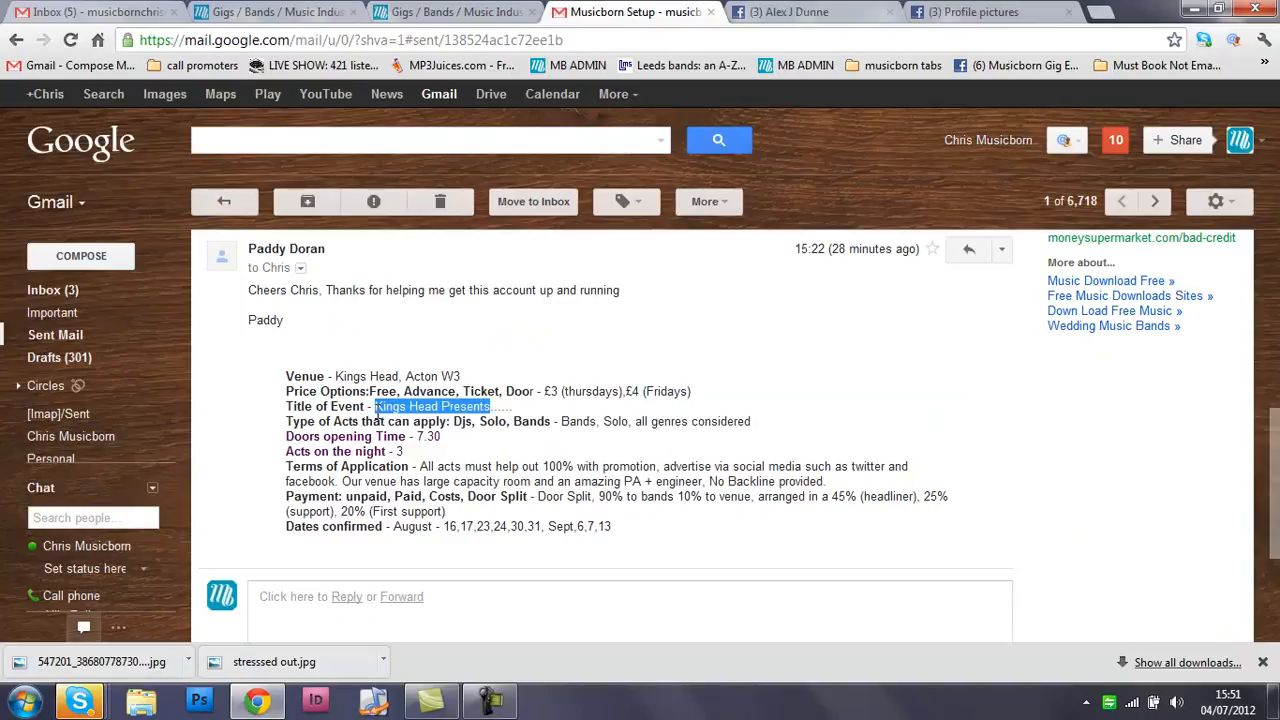
click(437, 11)
click(503, 155)
key(ctrl+v)
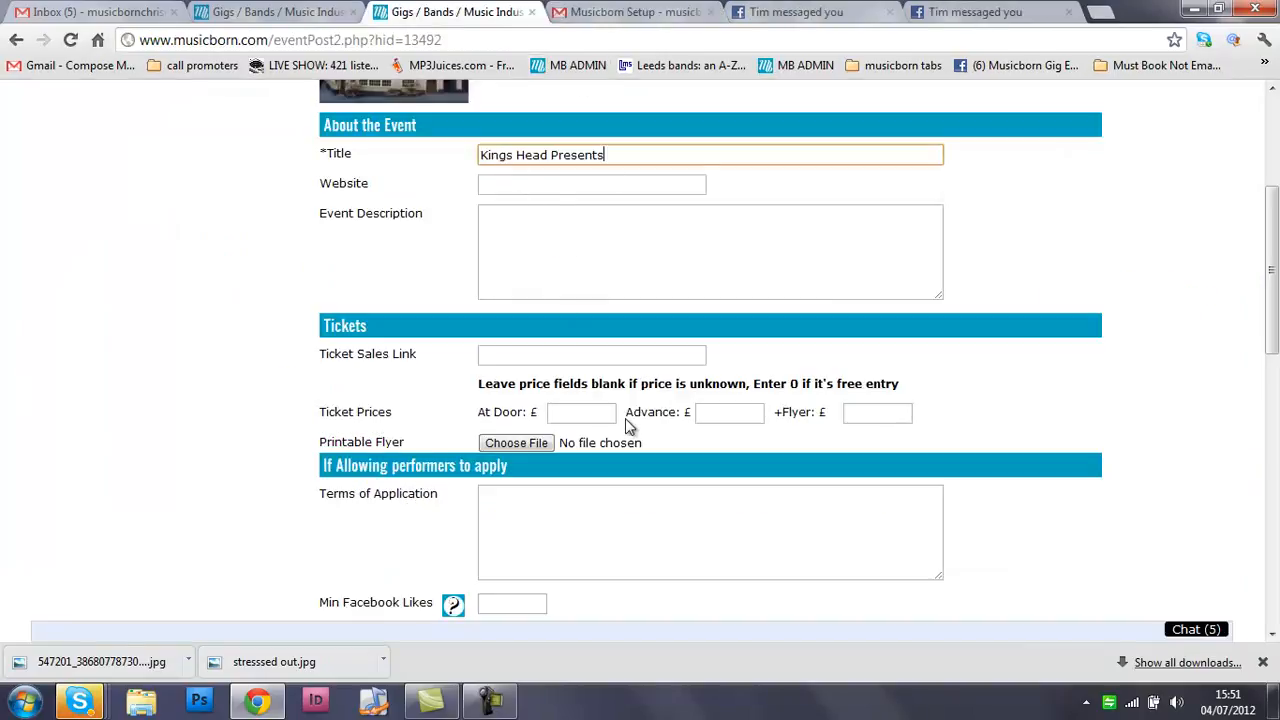
Set the gig's at-door ticket price to £3.
click(572, 410)
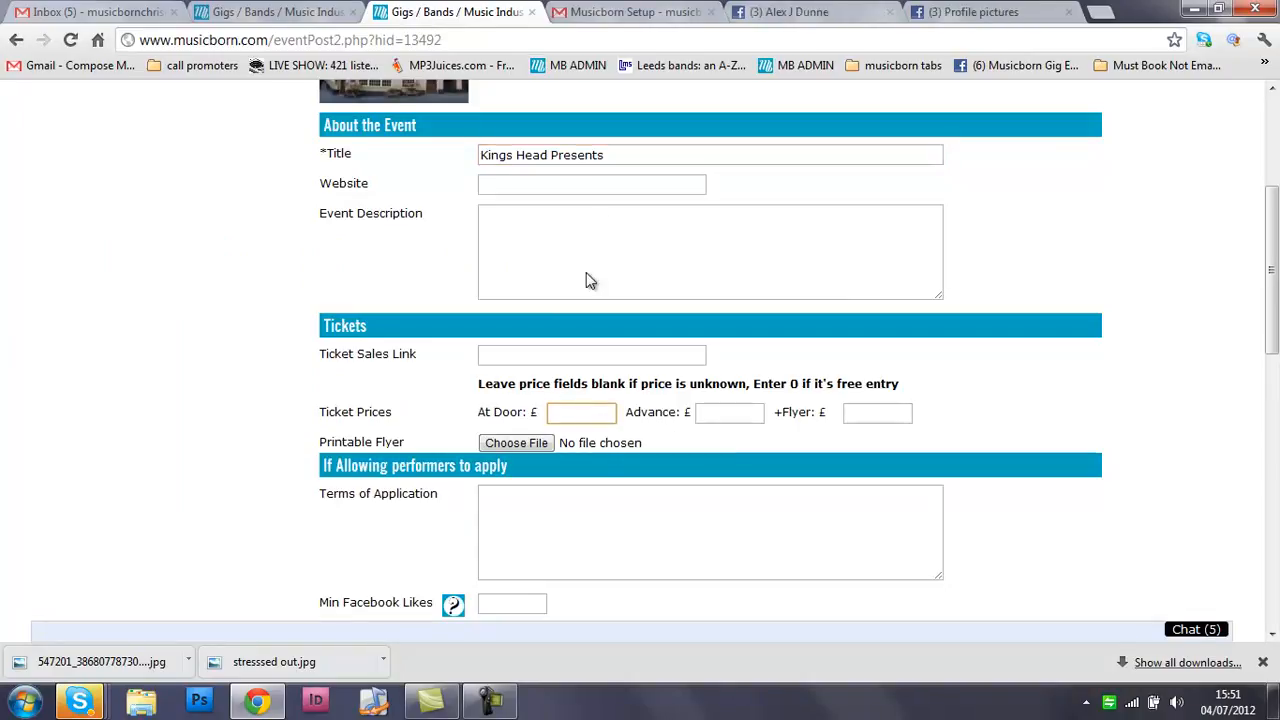
text(4)
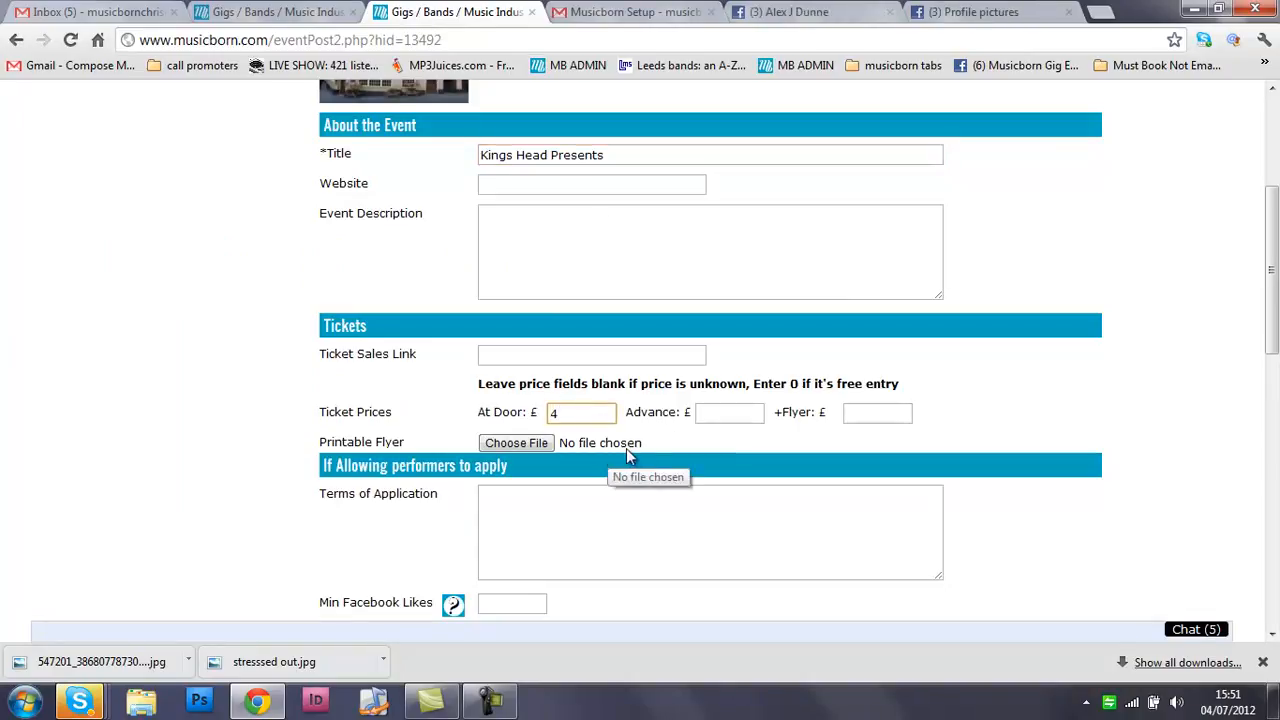
mouse_move(1272, 326)
mouse_down()
mouse_move(1275, 277)
mouse_move(1275, 302)
mouse_up()
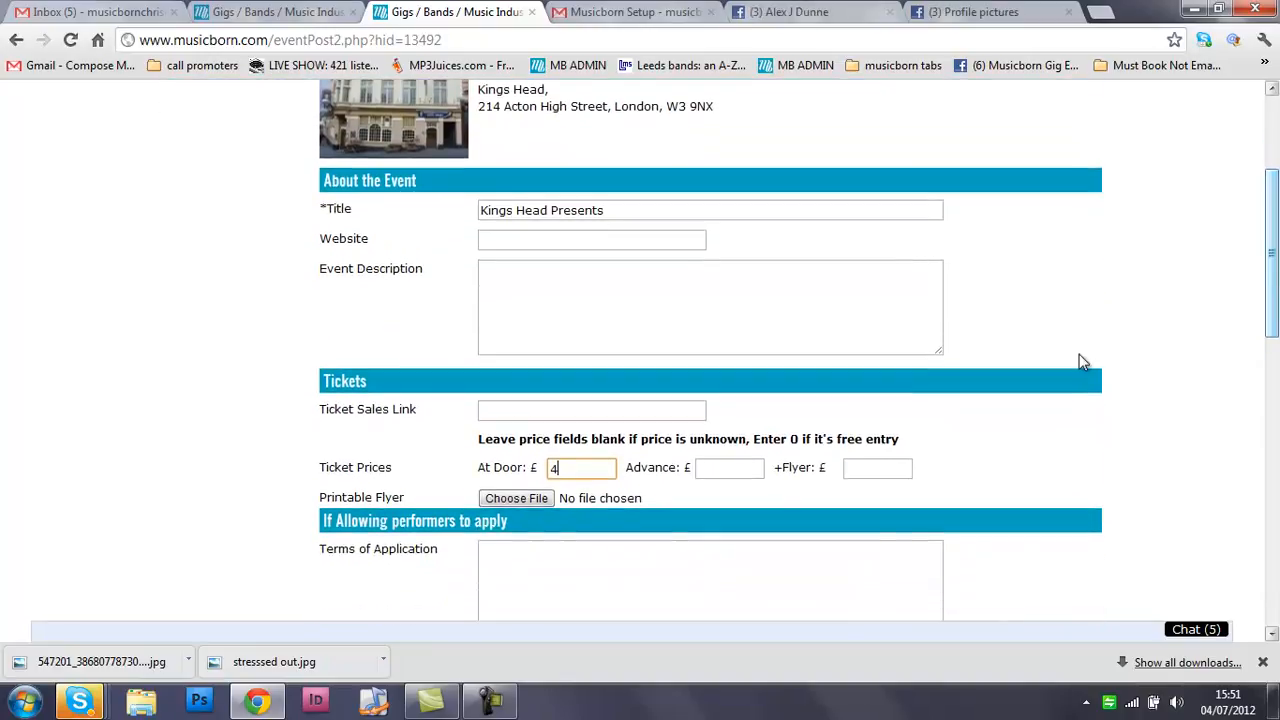
text(3)
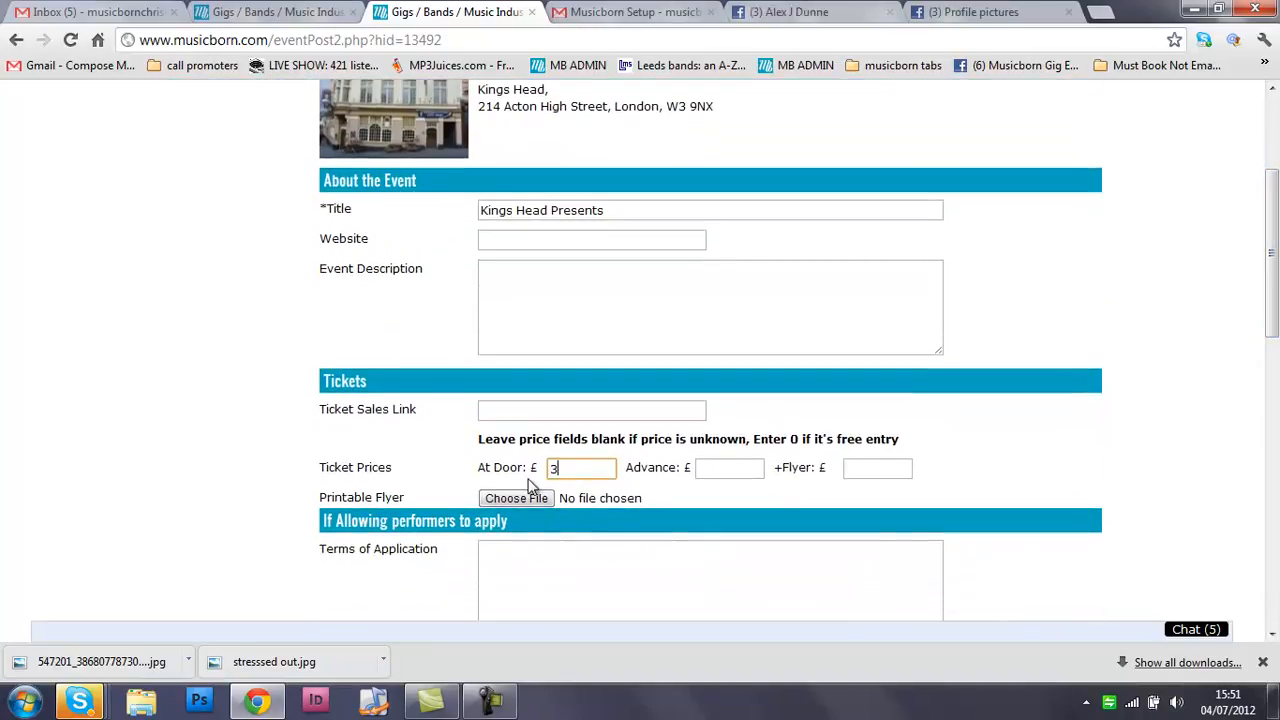
Copy the terms of application text from the setup email into the gig's Terms of Application.
click(645, 14)
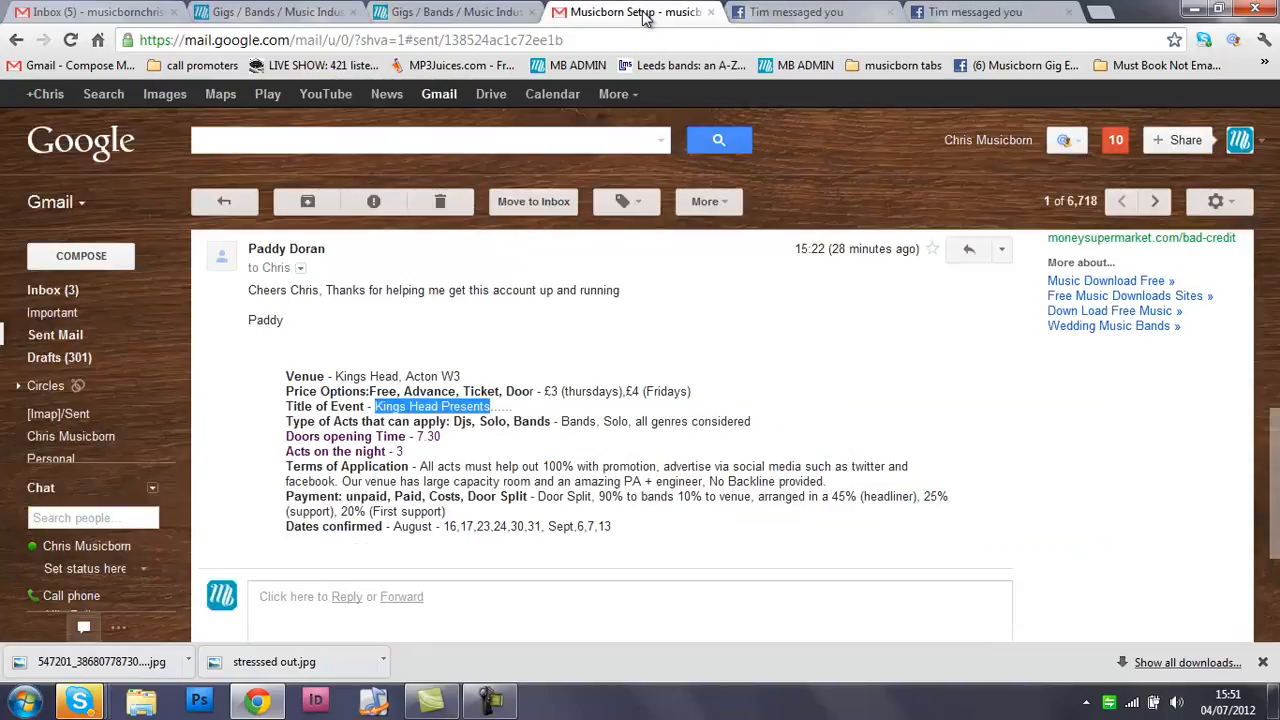
click(467, 11)
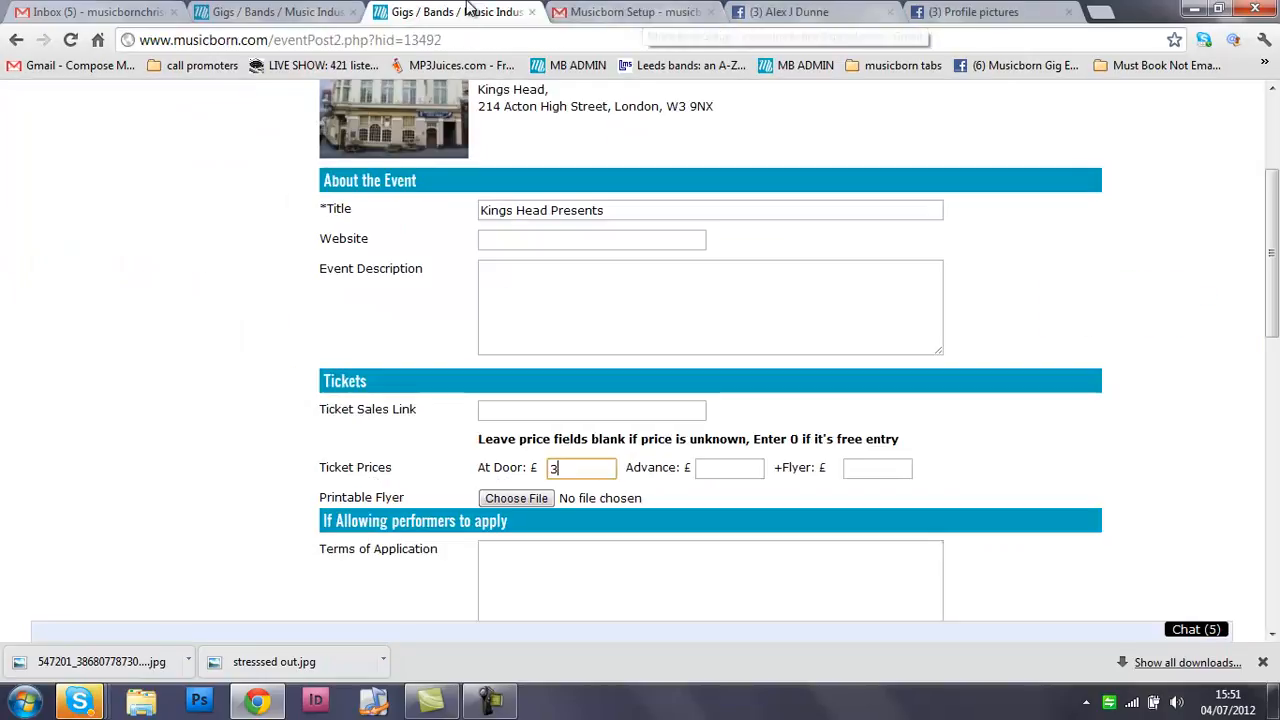
drag(1271, 288, 1271, 338)
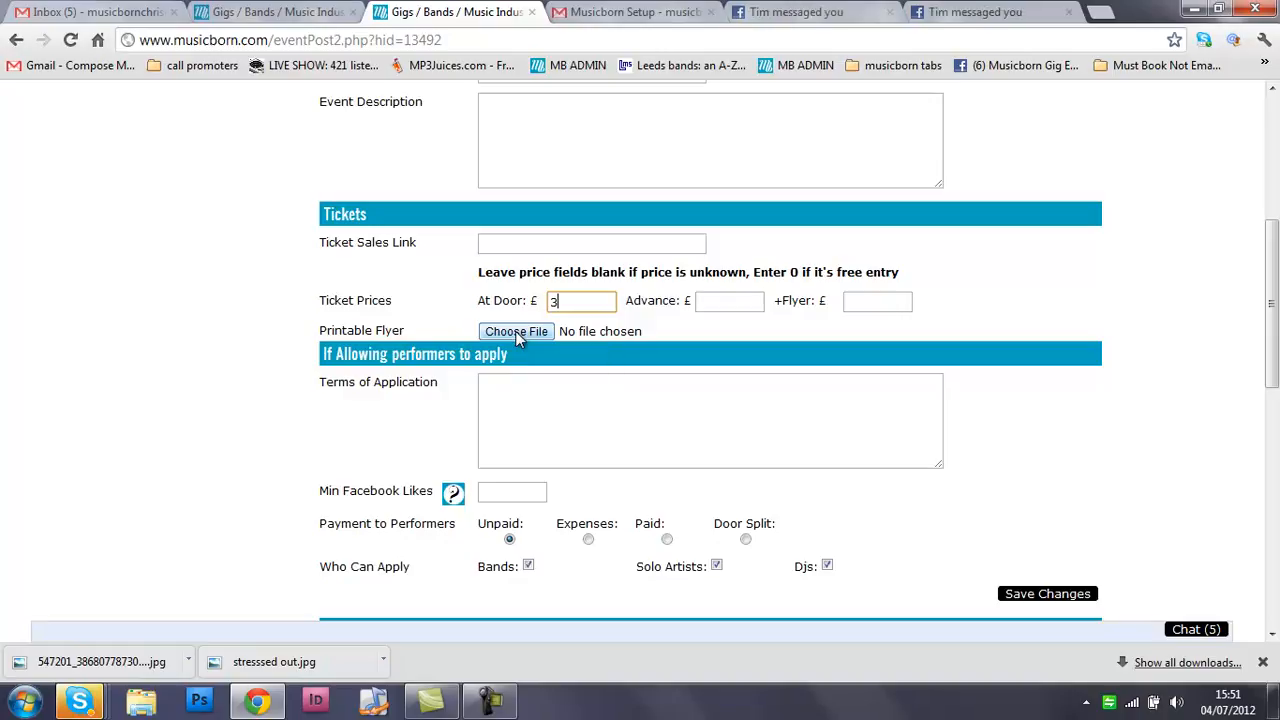
click(540, 392)
click(590, 11)
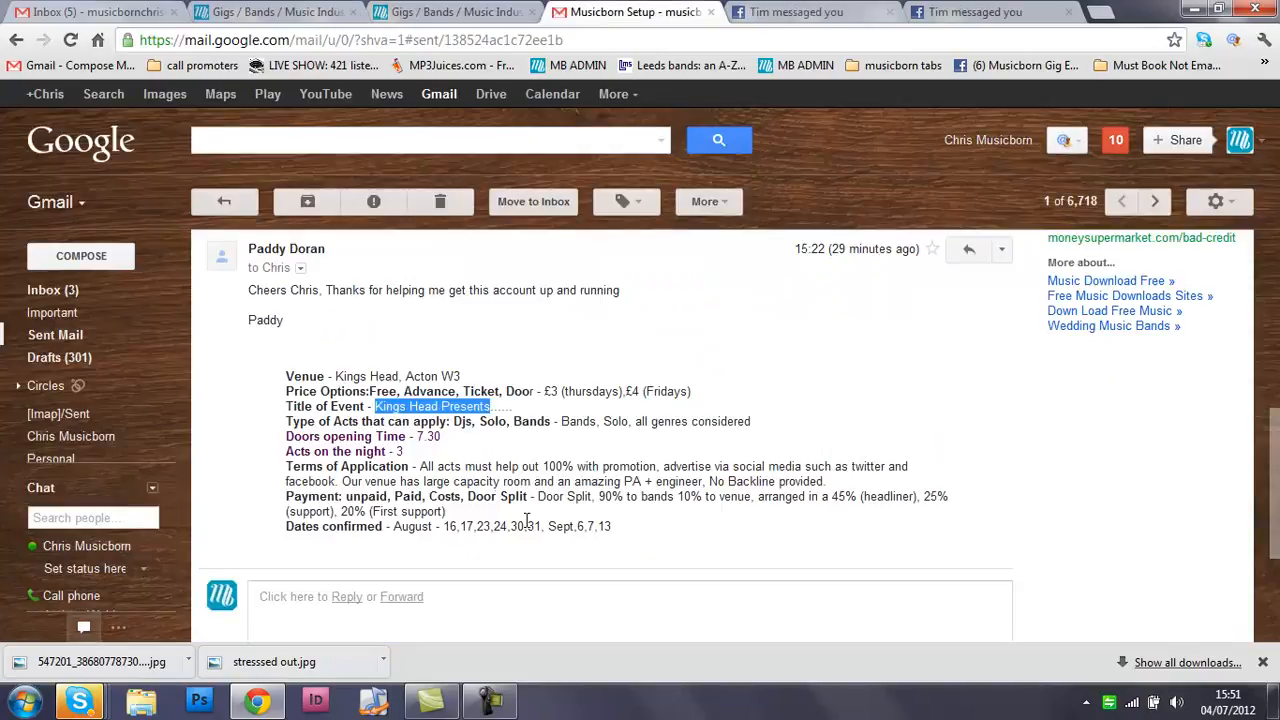
drag(848, 485, 424, 462)
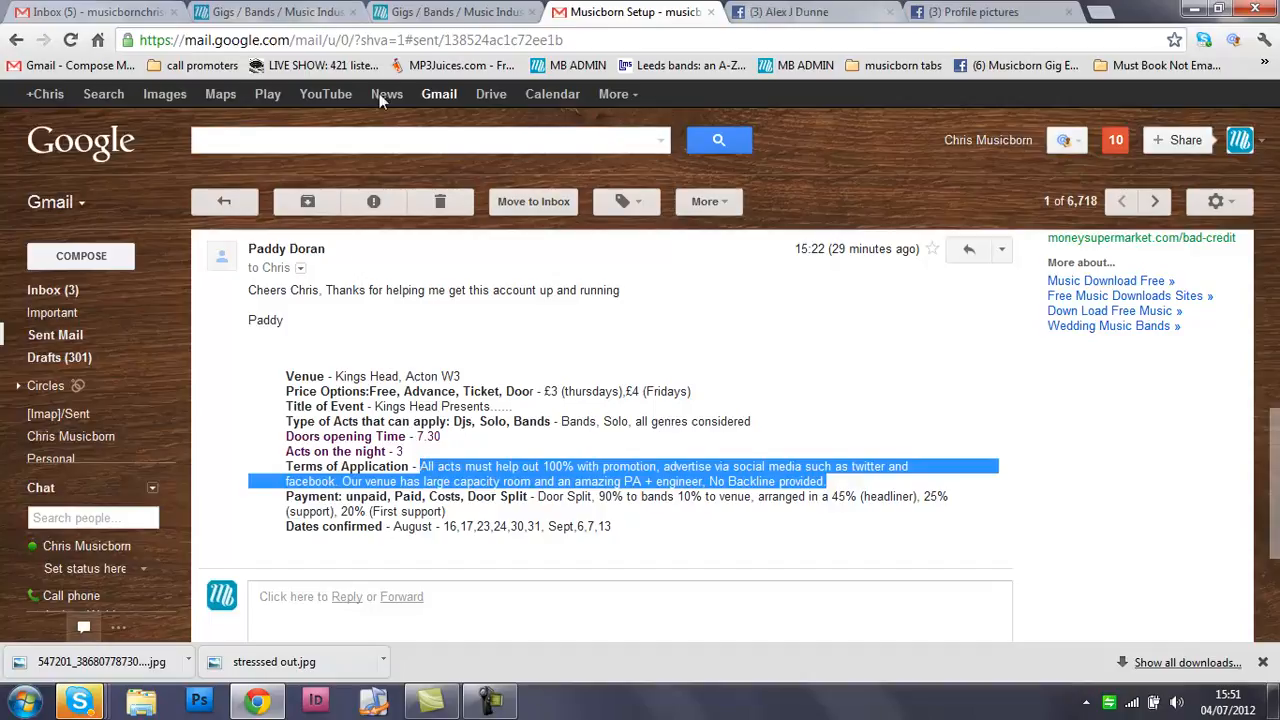
click(460, 11)
text(All acts must help out 100% with promotion, advertise via social media such as twitter and facebook. Our venue has large capacity room and an amazing PA + engineer, No Backline provided.)
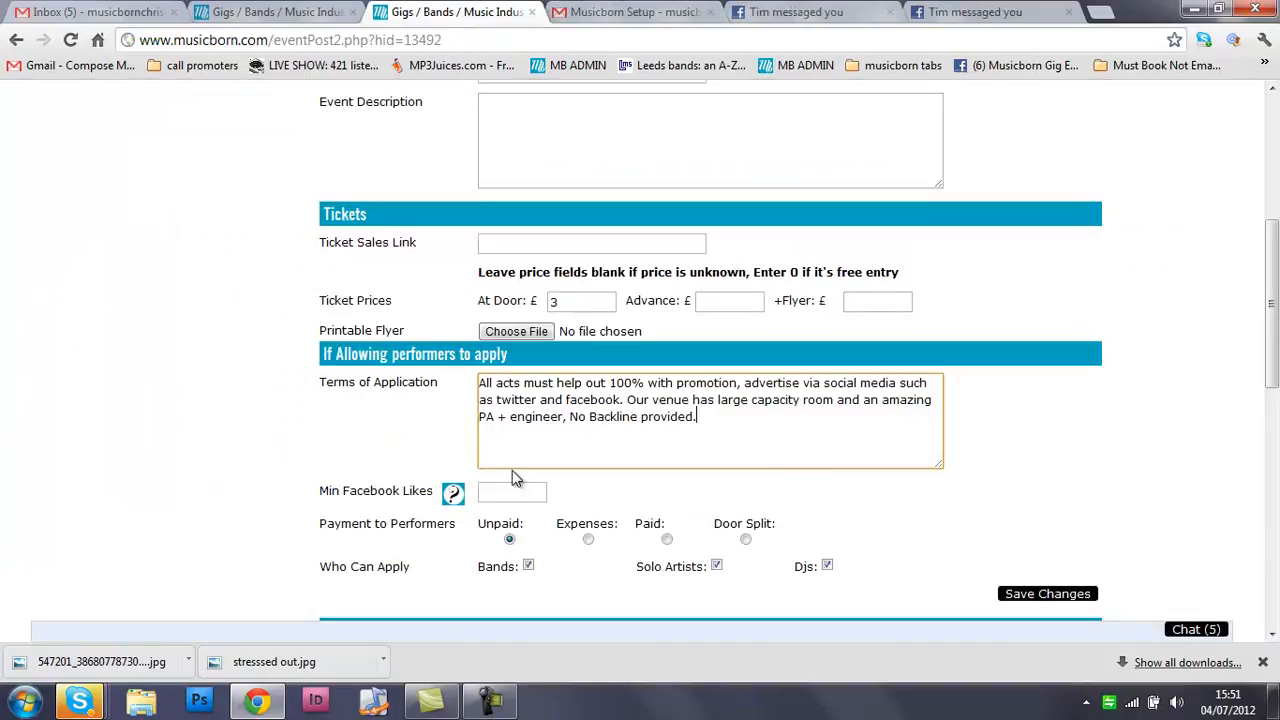
Add a "Payment" heading to the Terms of Application and copy the door split breakdown from the setup email beneath it.
text(Payment)
key(Return)
key(ctrl+Tab)
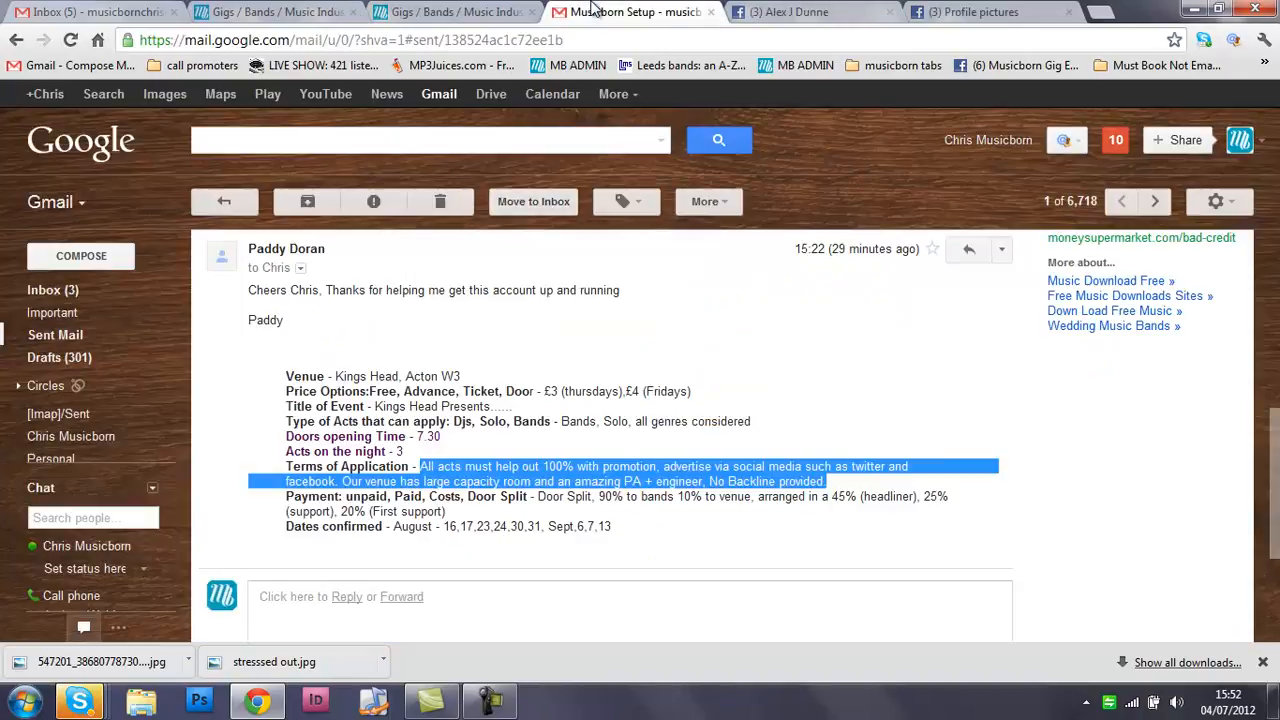
drag(446, 512, 538, 497)
key(ctrl+c)
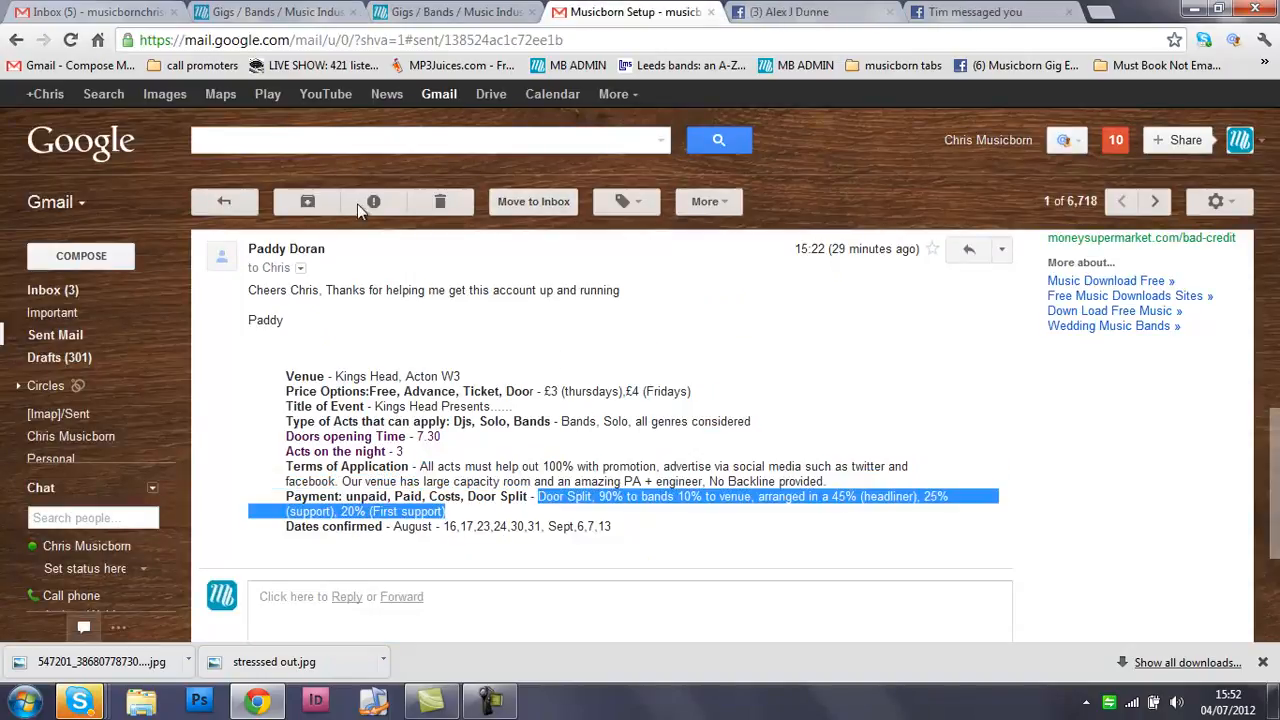
key(ctrl+shift+Tab)
key(ctrl+v)
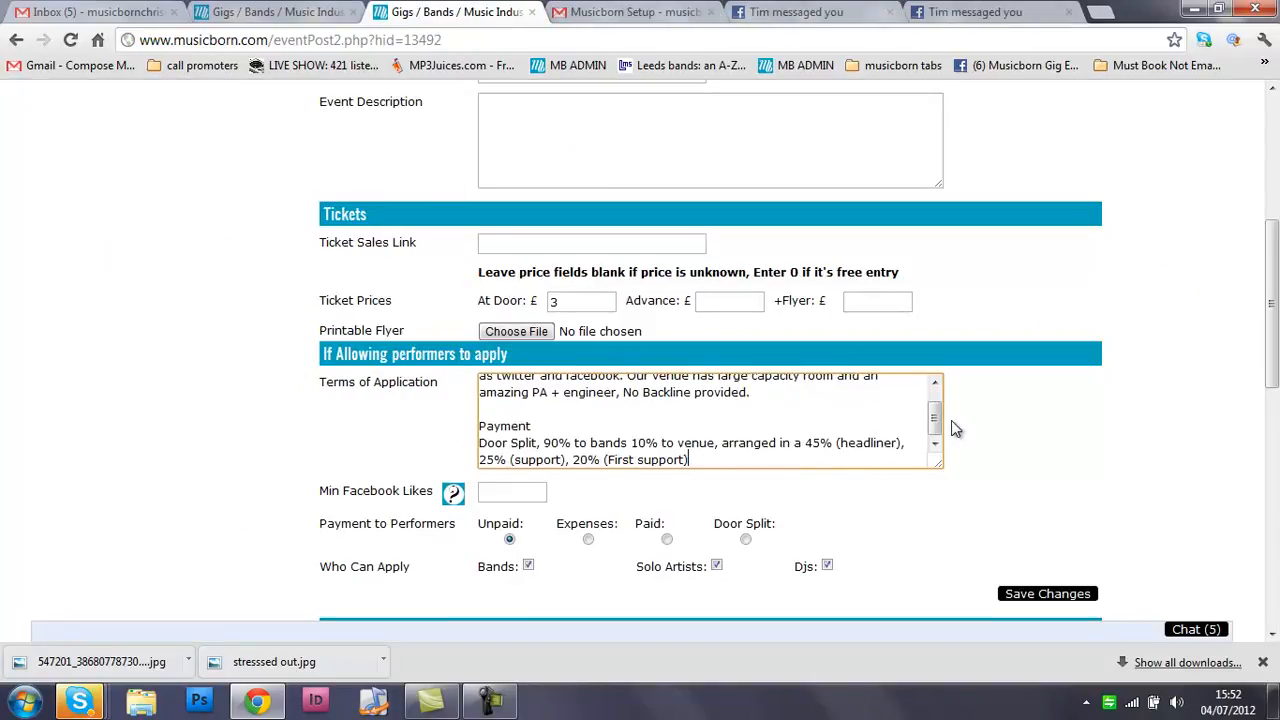
Set both the advance and flyer ticket prices to £3.
click(727, 300)
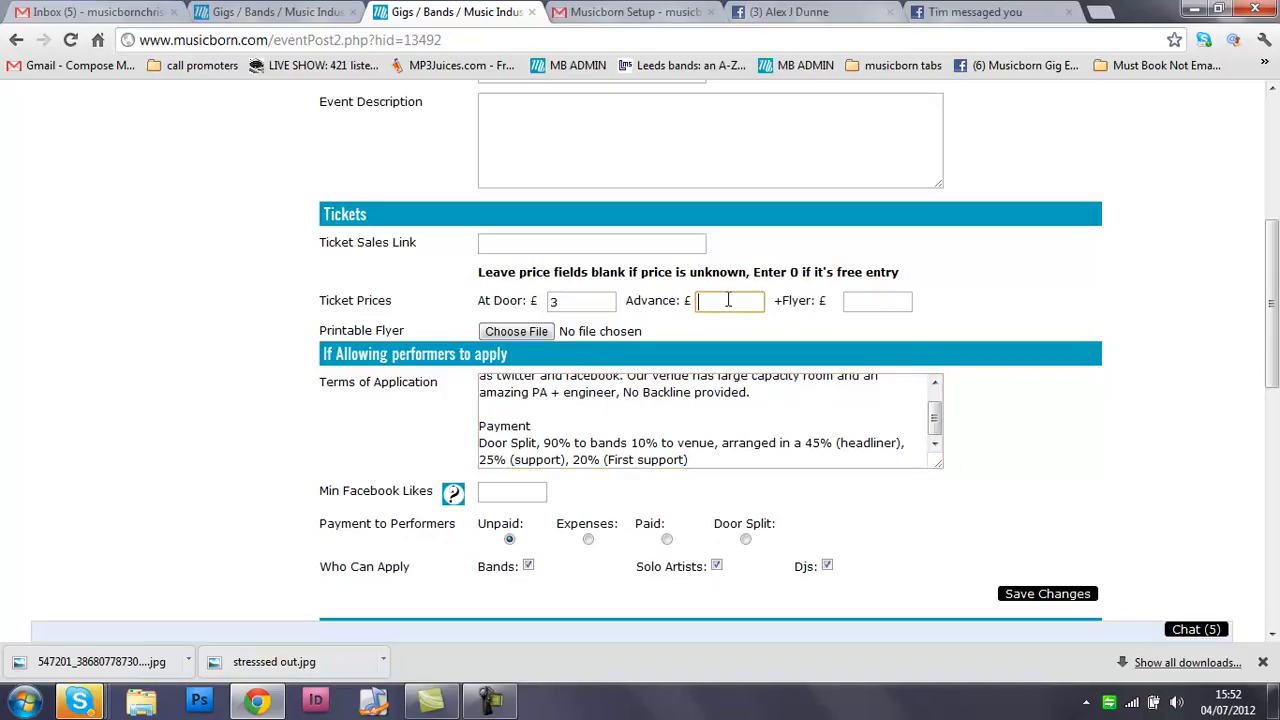
text(3)
click(870, 301)
text(3)
Set the payment to performers to Door Split, exclude DJs from applying based on the setup email, and save the changes.
drag(1276, 381, 1276, 415)
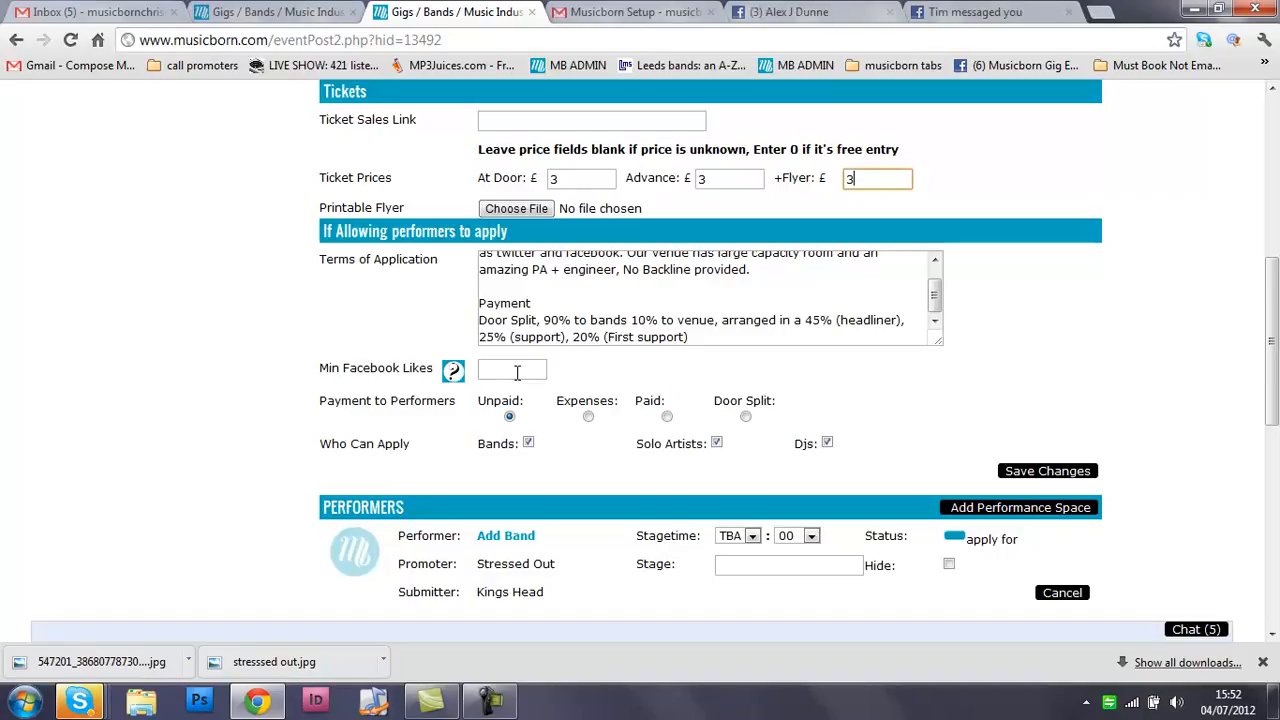
click(517, 372)
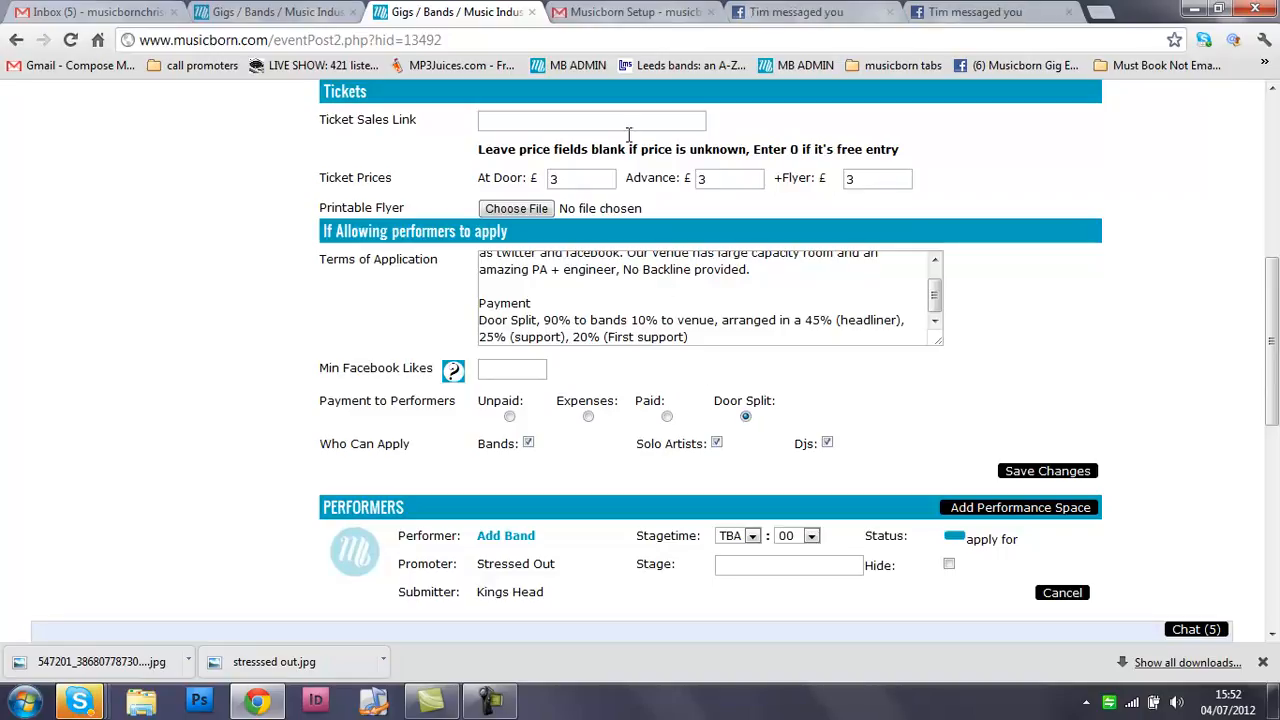
click(622, 11)
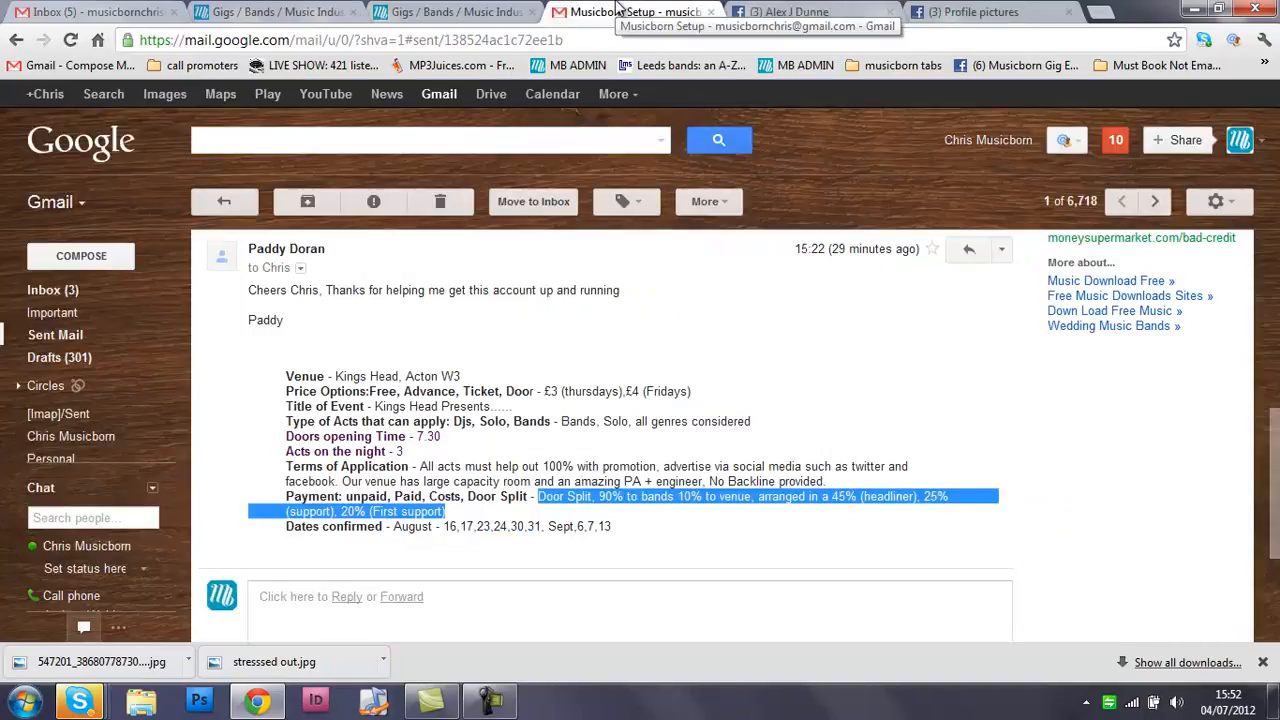
click(474, 10)
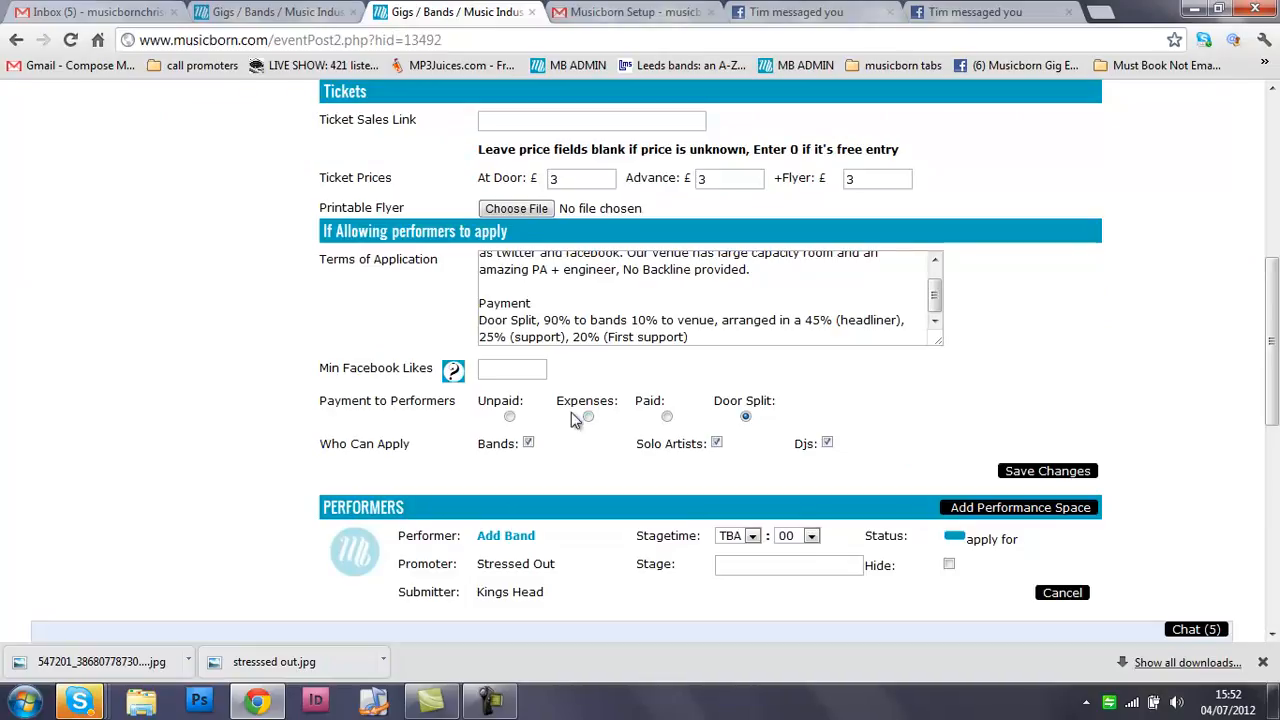
click(827, 442)
click(1038, 471)
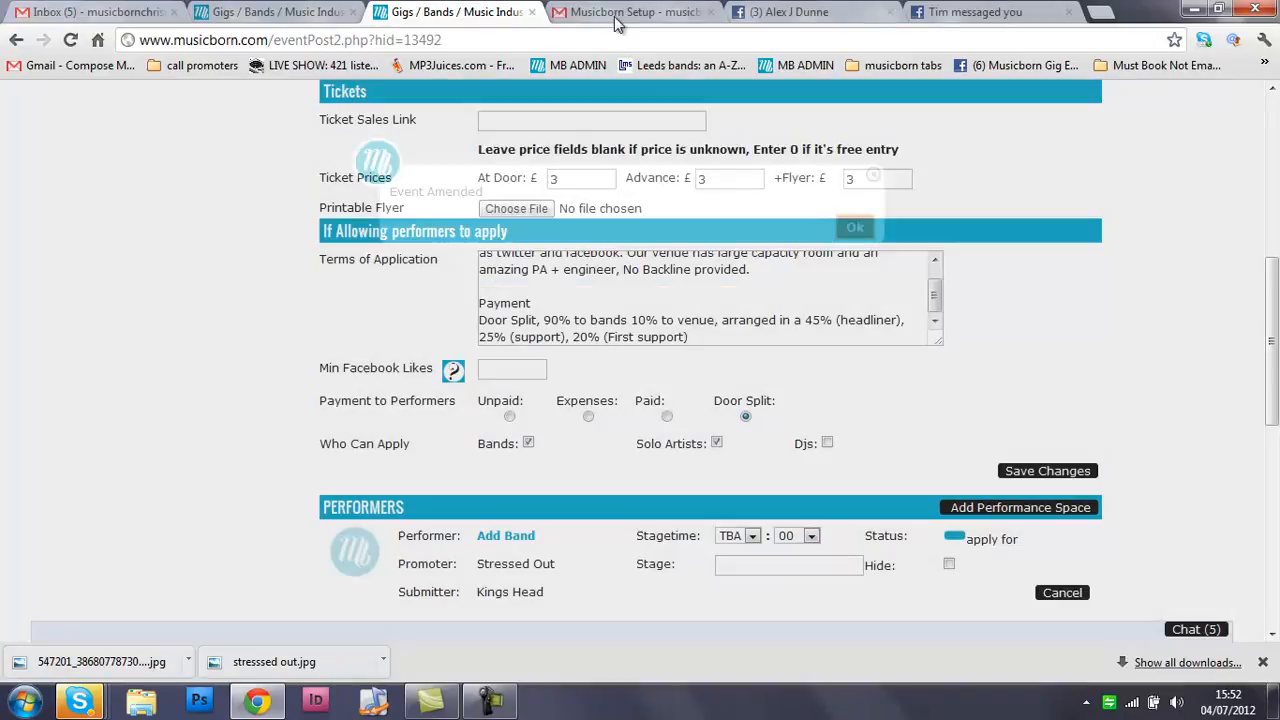
Check the number of acts in the setup email, adjust the lineup to three performance spaces, and save the changes.
click(620, 12)
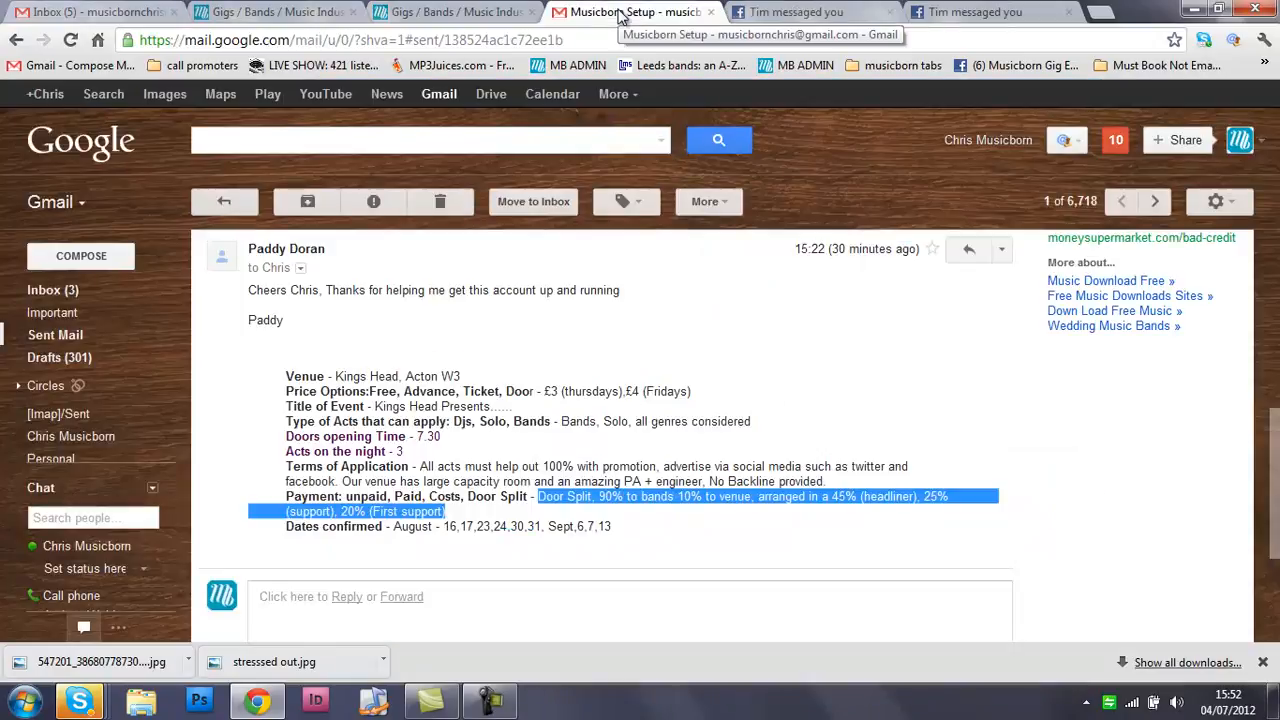
click(483, 10)
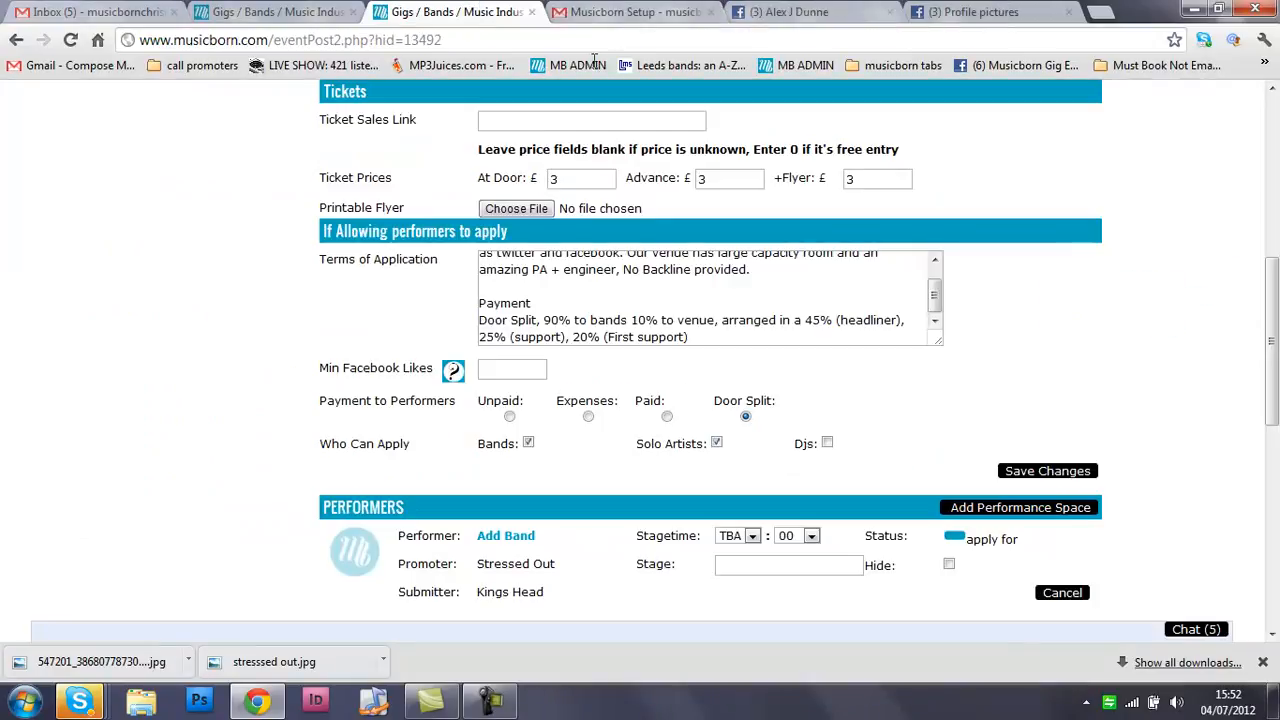
scroll(1040, 300, down, 4)
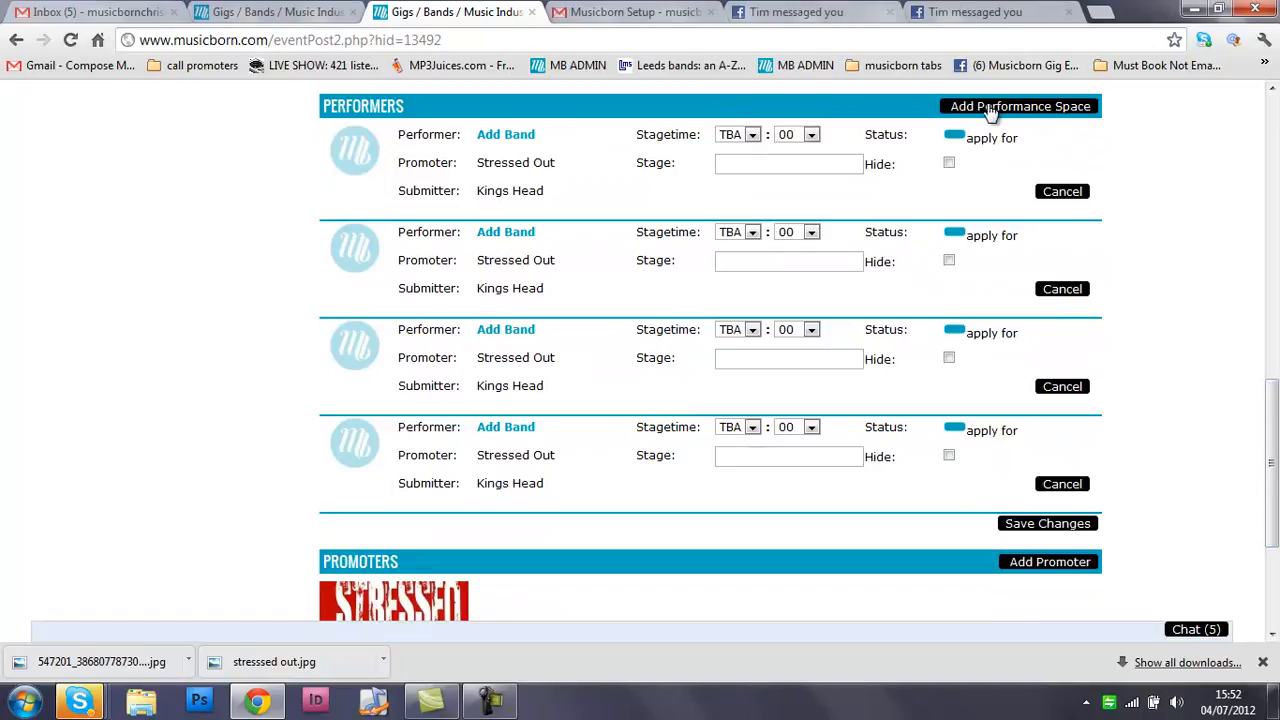
click(1062, 193)
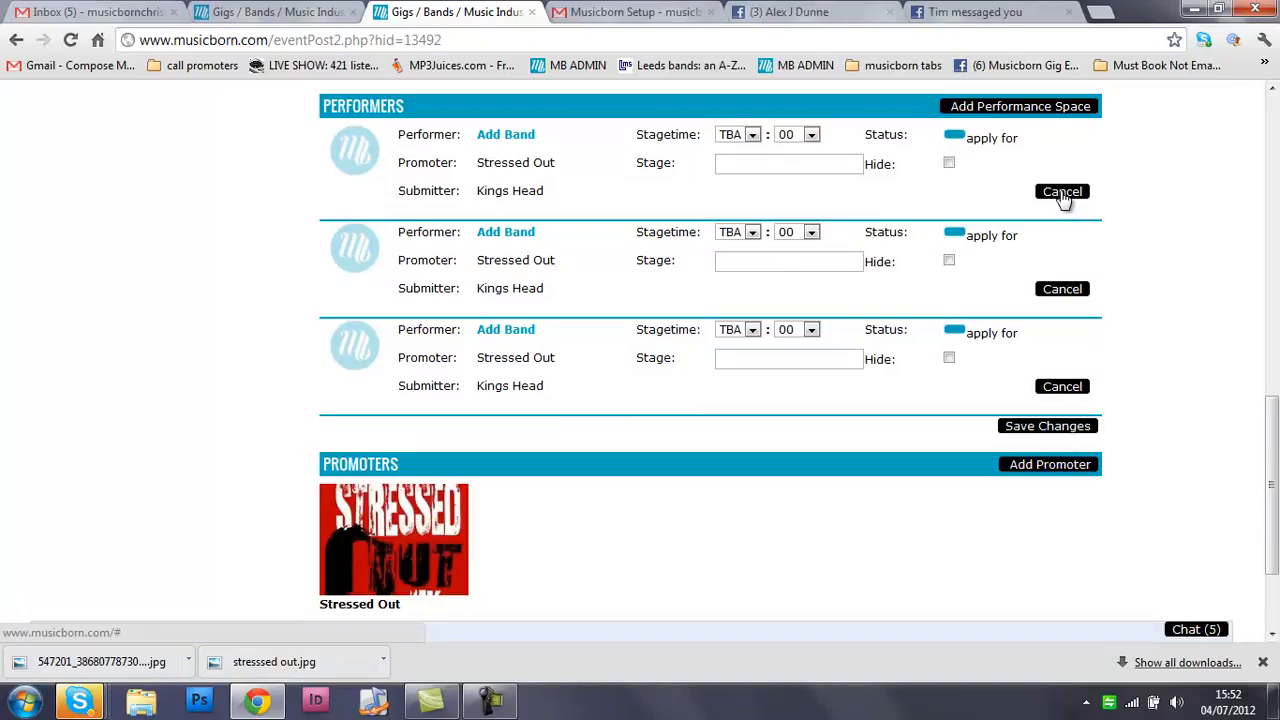
click(1002, 108)
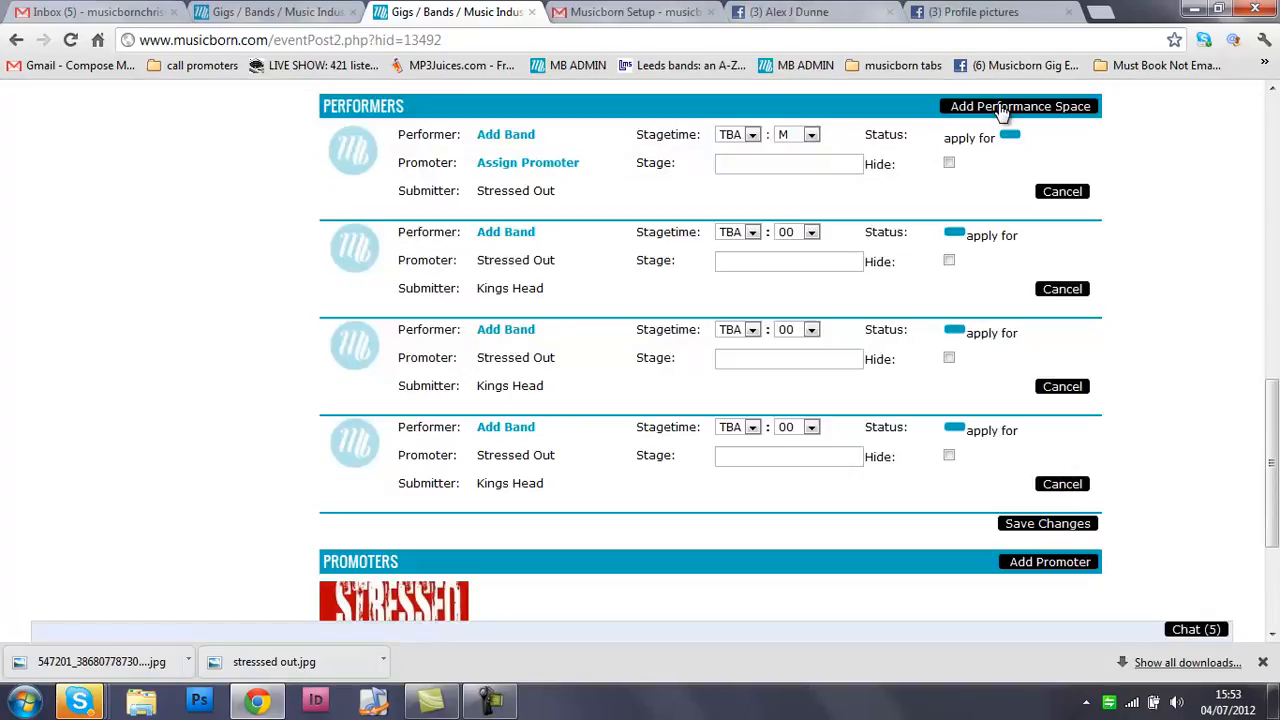
click(1058, 194)
click(1058, 194)
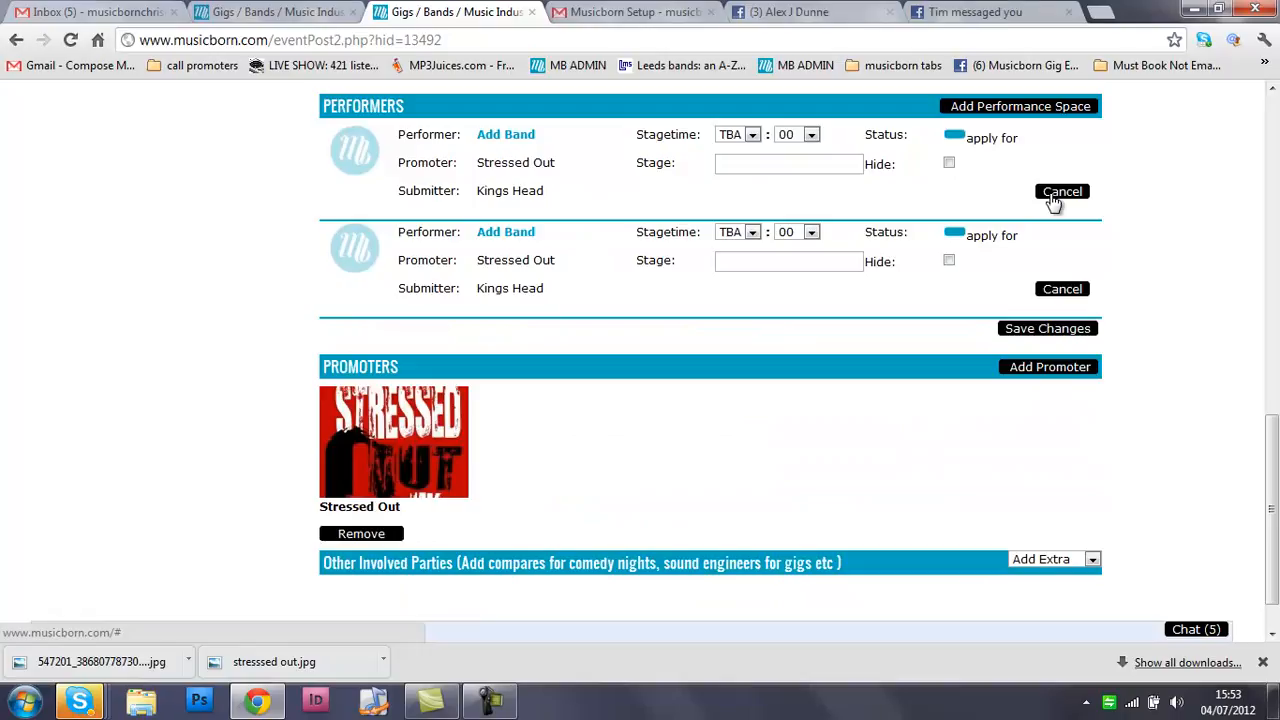
click(1012, 112)
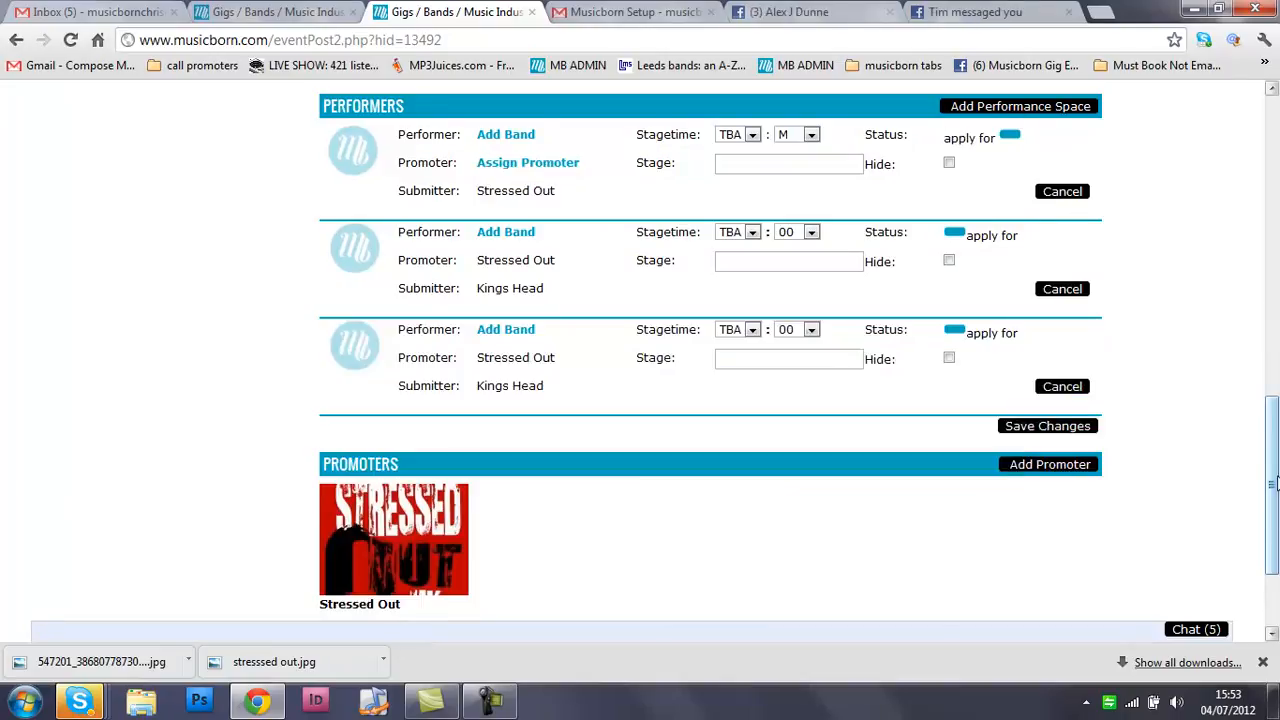
scroll(1237, 306, down, 3)
click(1025, 295)
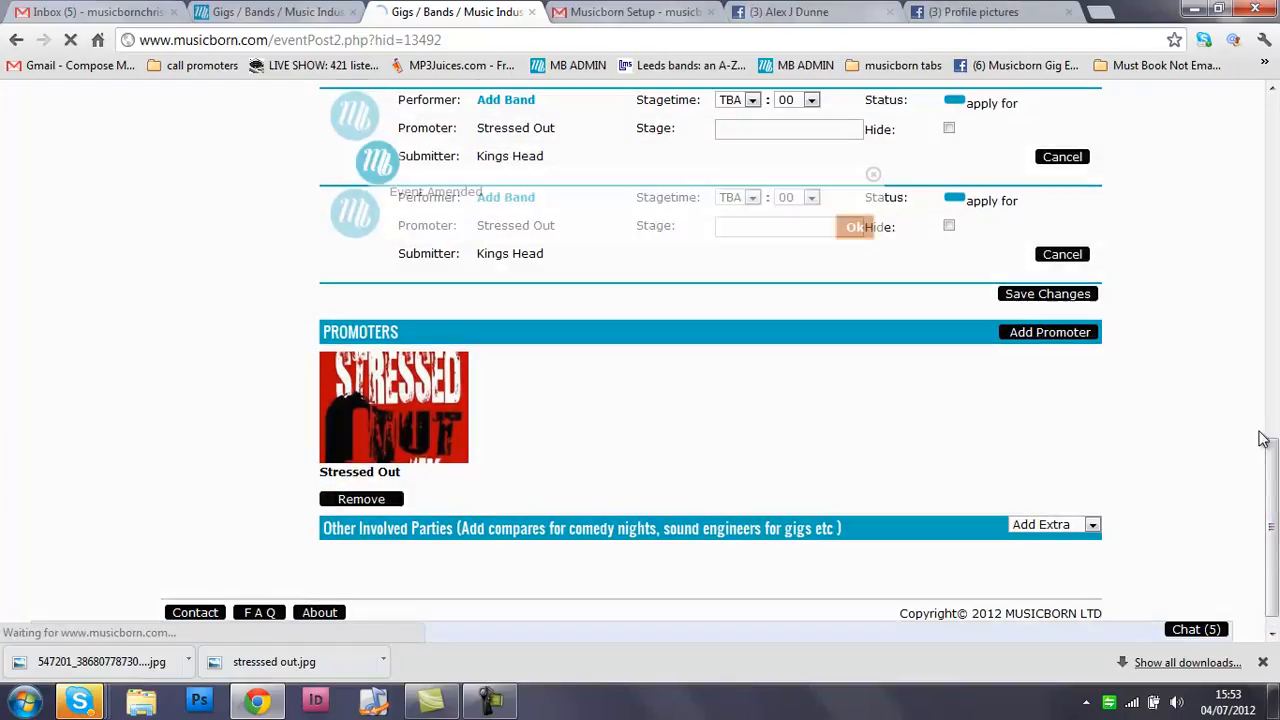
View the Kings Head Presents gig in My Gigs, review its editable details, and return to the gig list.
drag(1272, 511, 1275, 175)
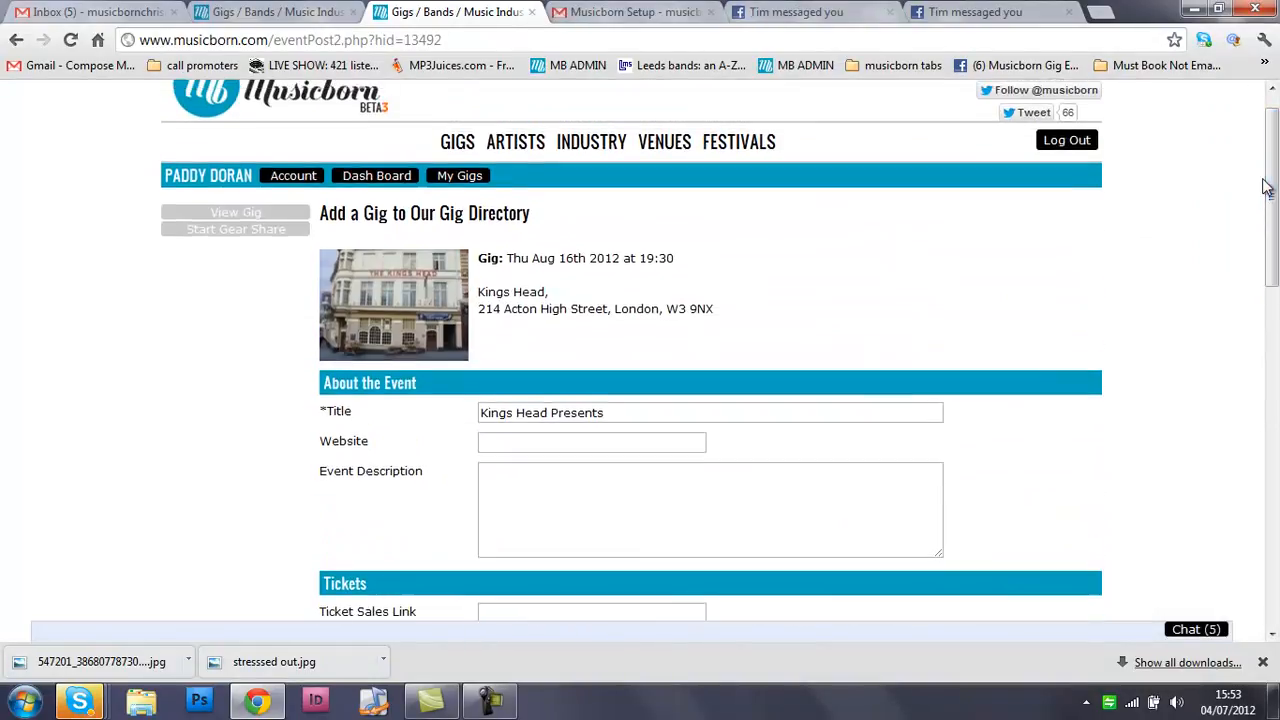
click(445, 186)
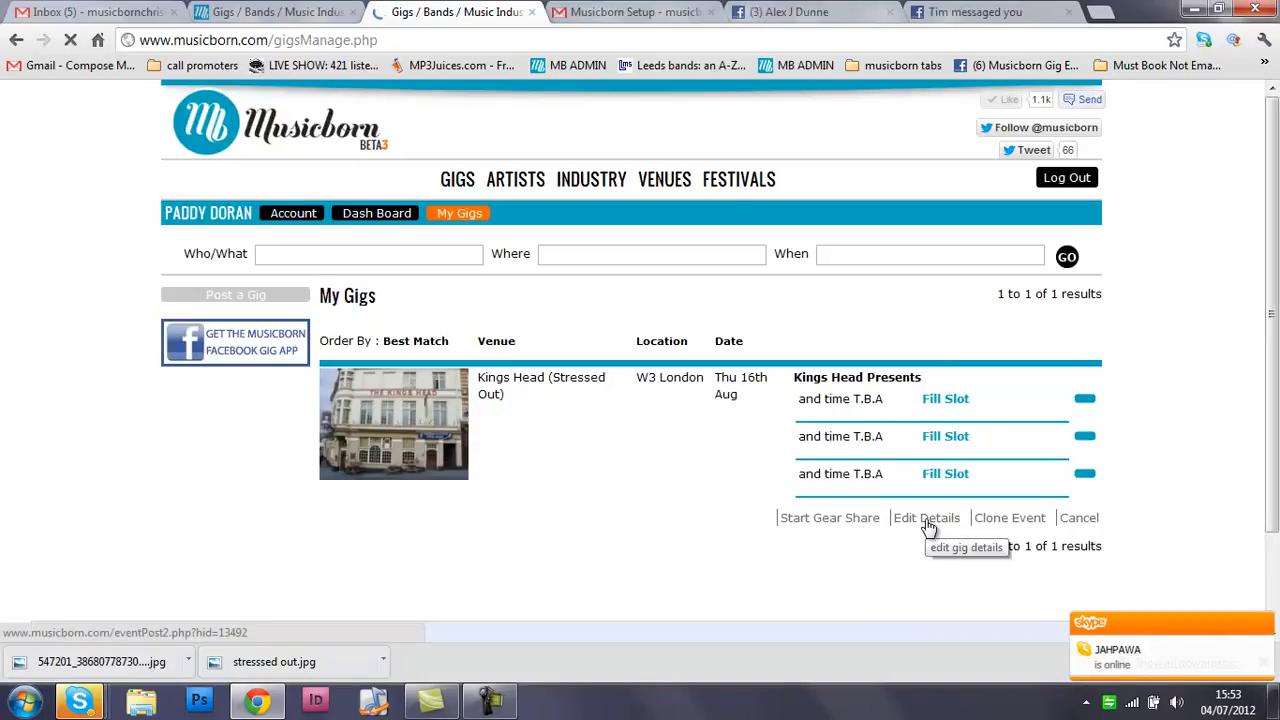
click(928, 519)
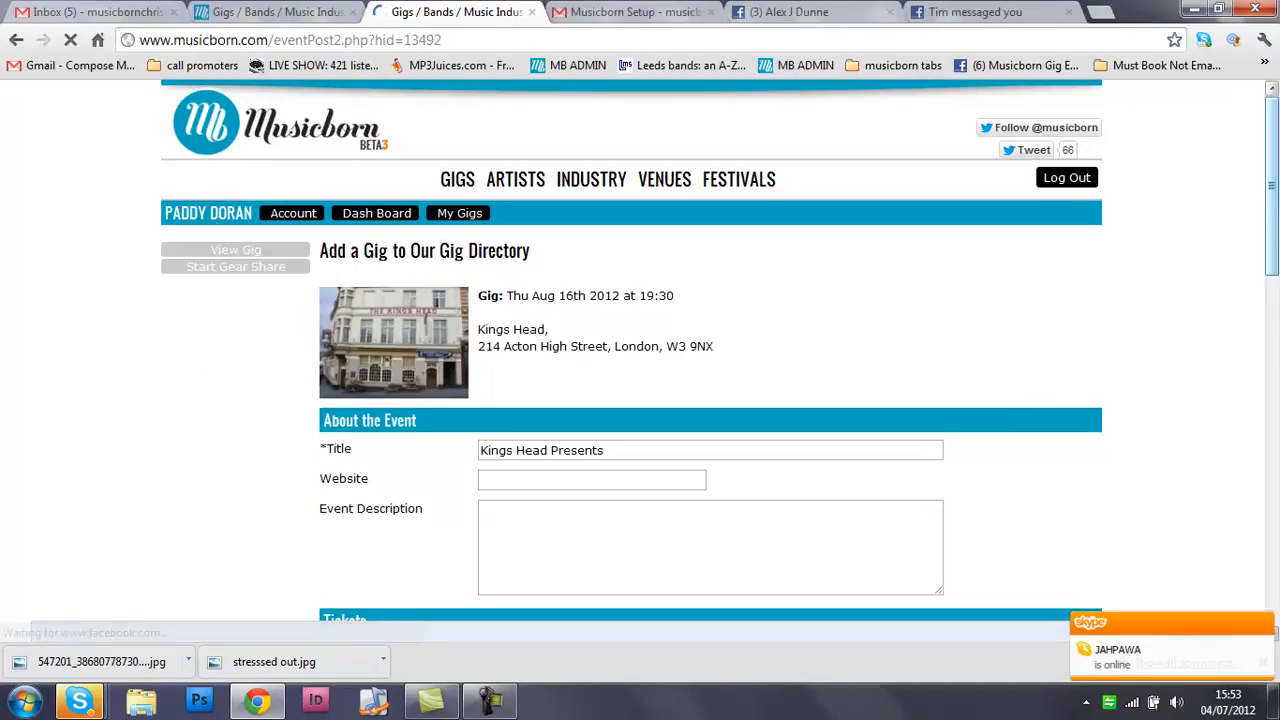
scroll(1272, 220, down, 1)
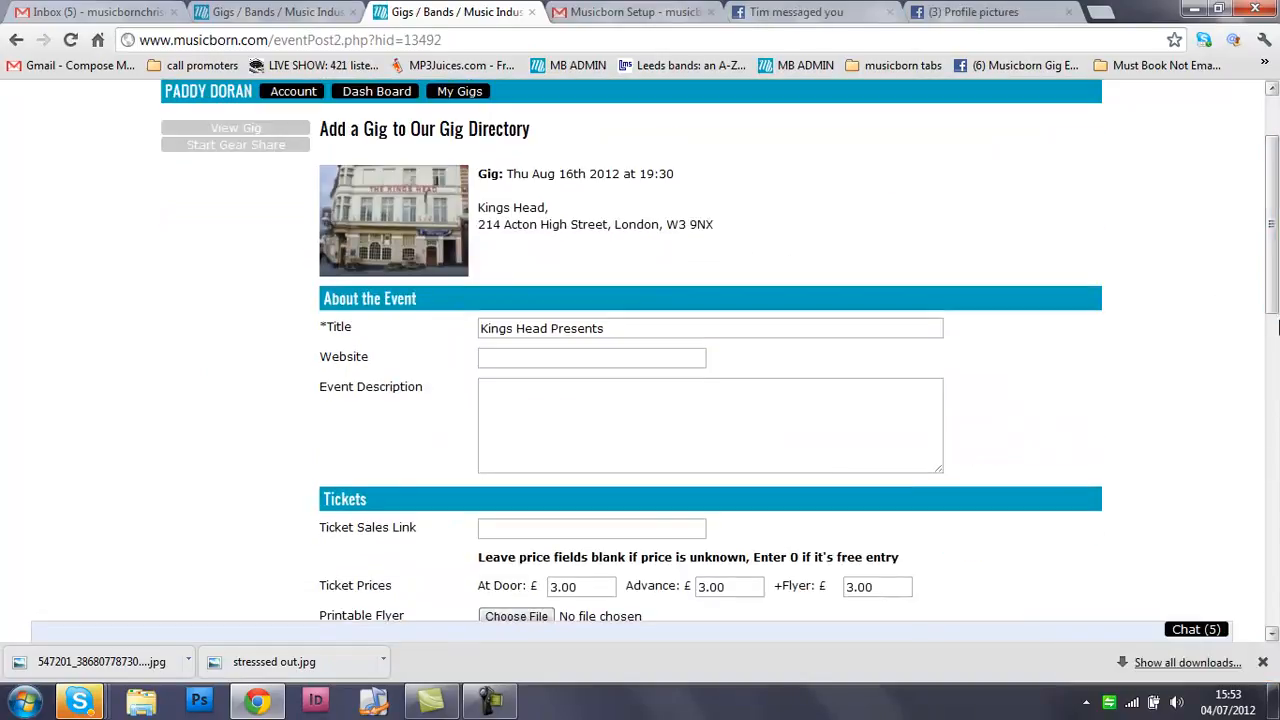
scroll(1276, 283, down, 1)
scroll(1276, 283, down, 3)
scroll(1276, 283, up, 5)
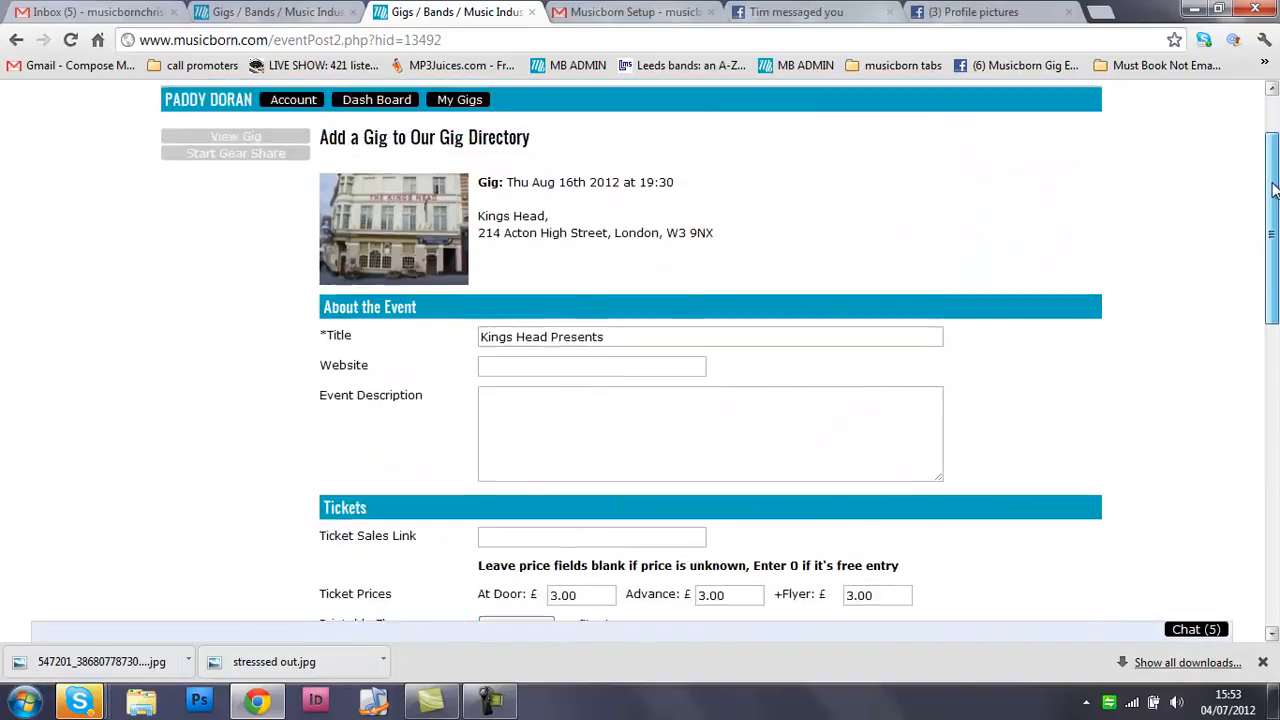
click(457, 214)
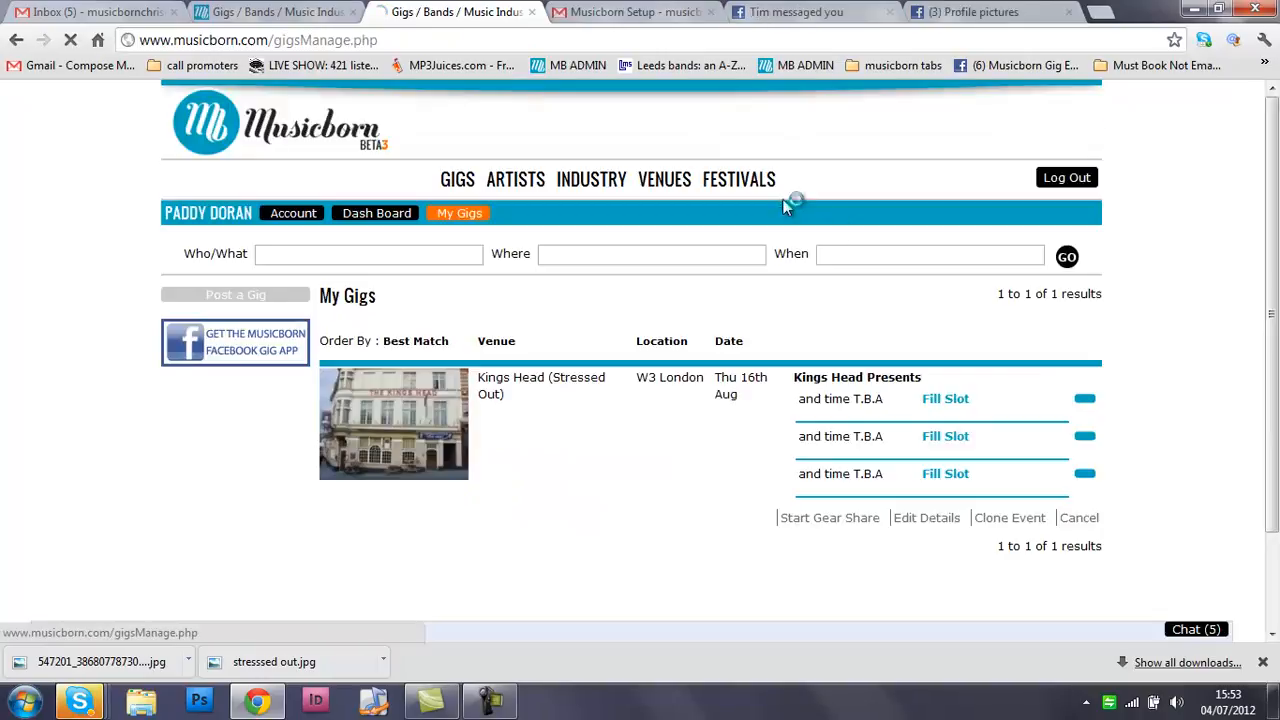
Check the confirmed dates in the setup email and clone the Kings Head Presents gig to Thu Aug 23, 2012.
click(618, 14)
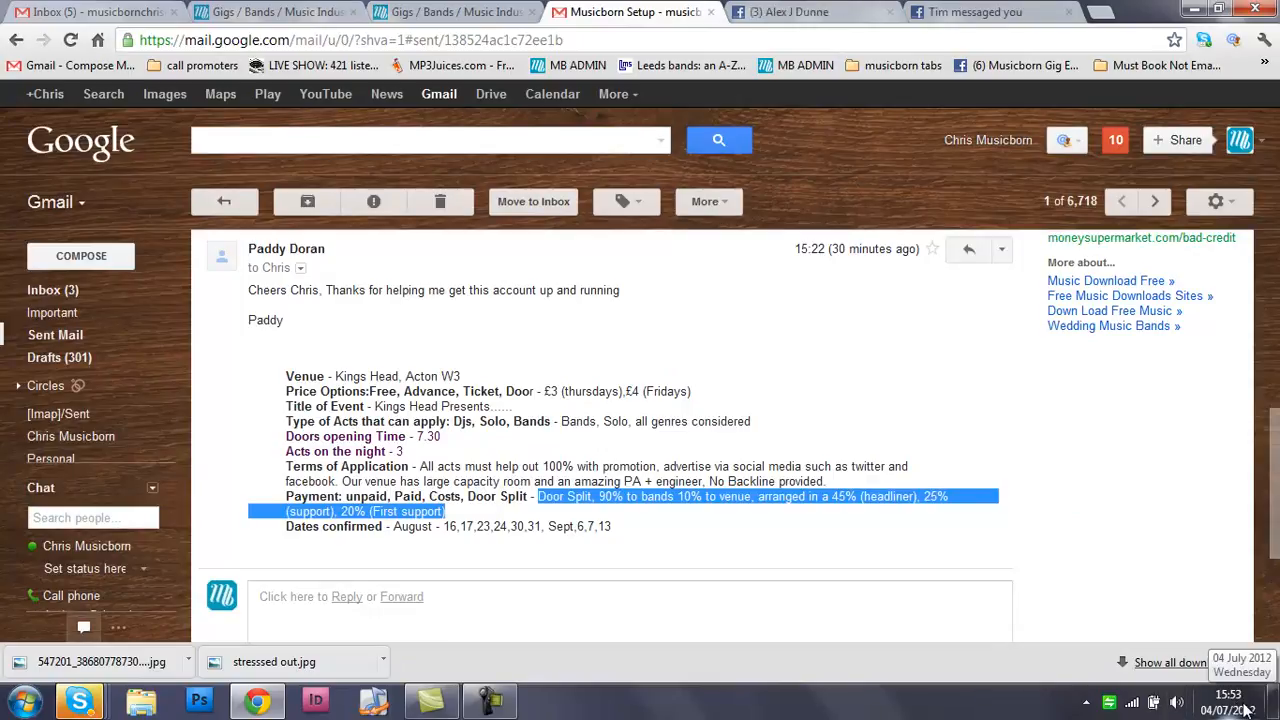
click(505, 10)
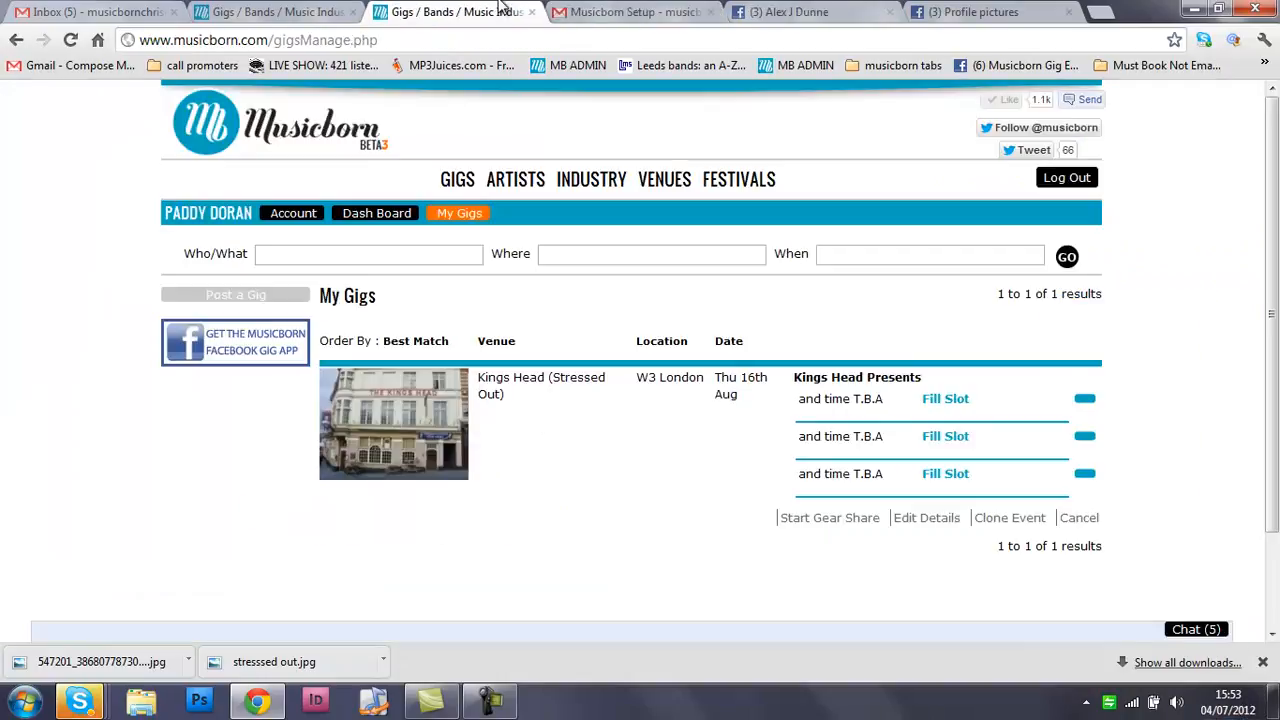
click(1003, 526)
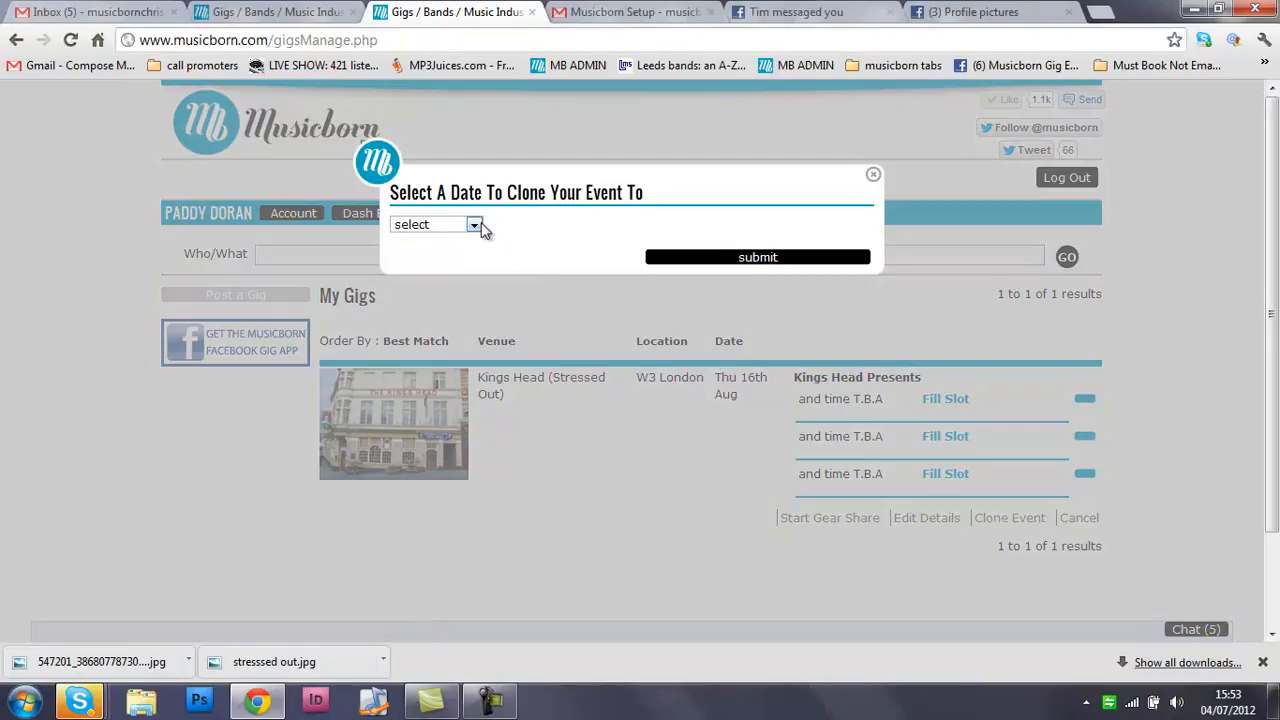
click(474, 225)
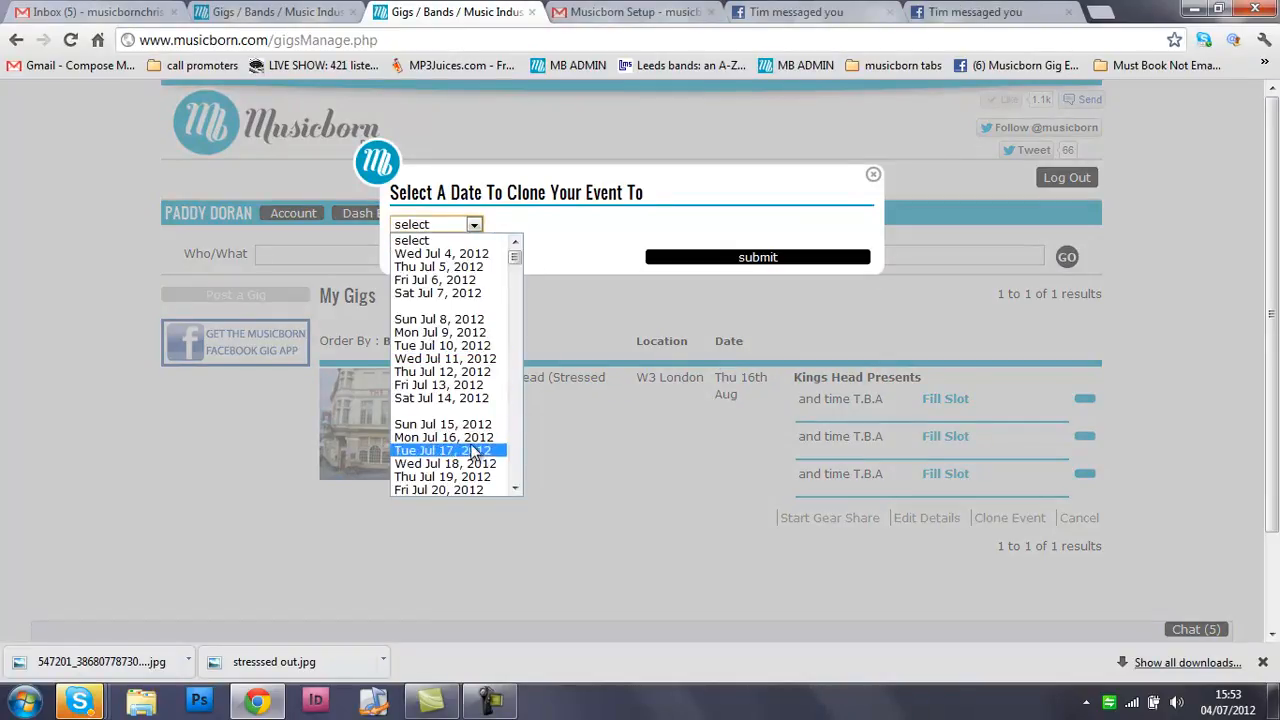
scroll(516, 489, down, 2)
scroll(516, 489, down, 10)
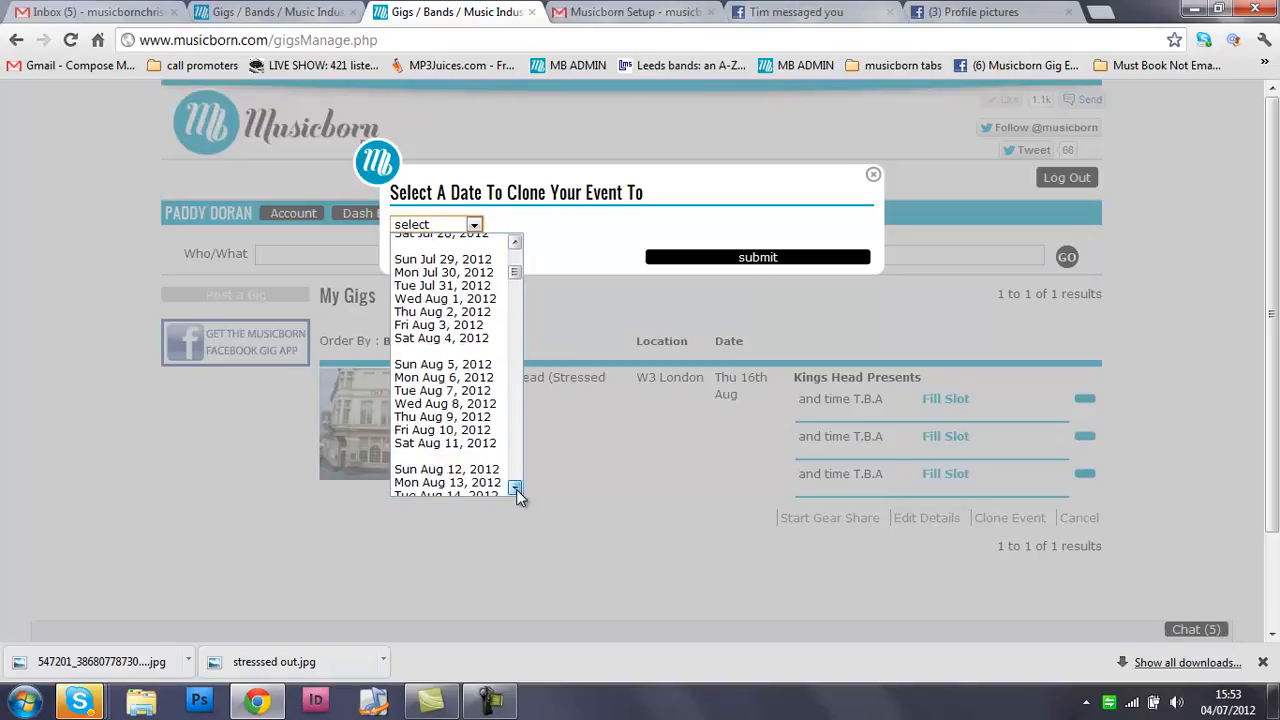
scroll(516, 489, down, 2)
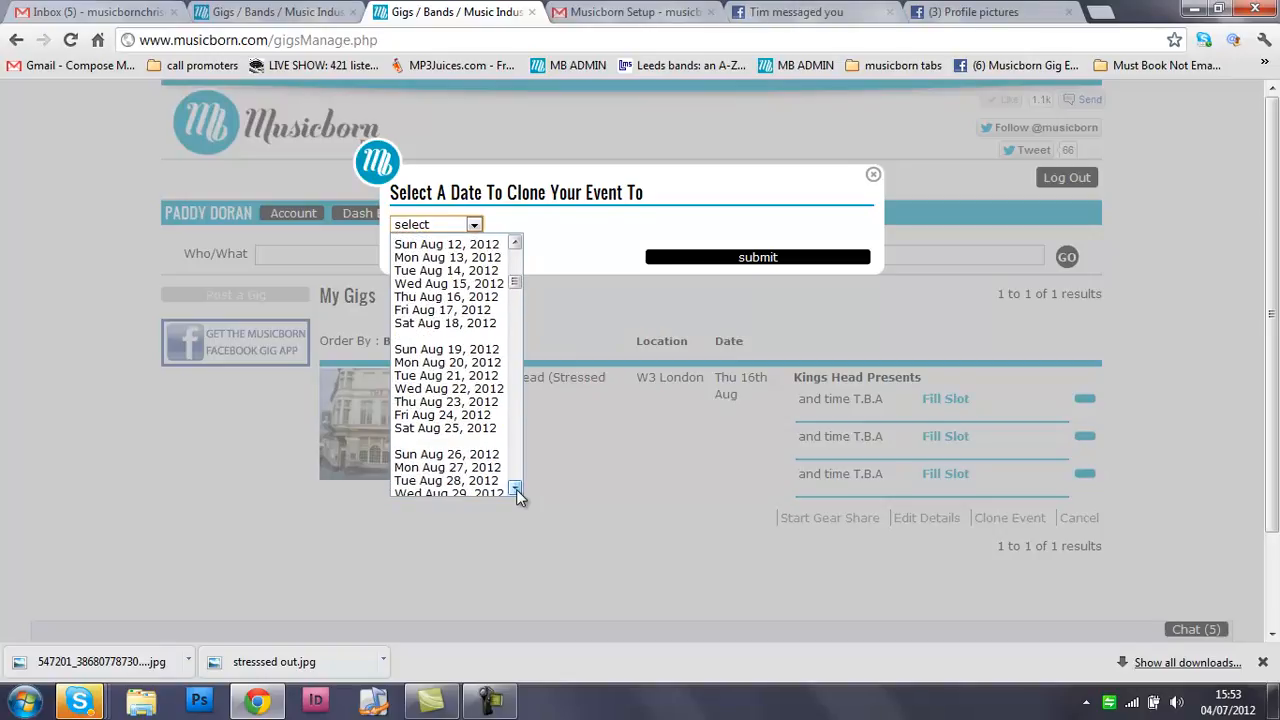
click(464, 404)
click(751, 258)
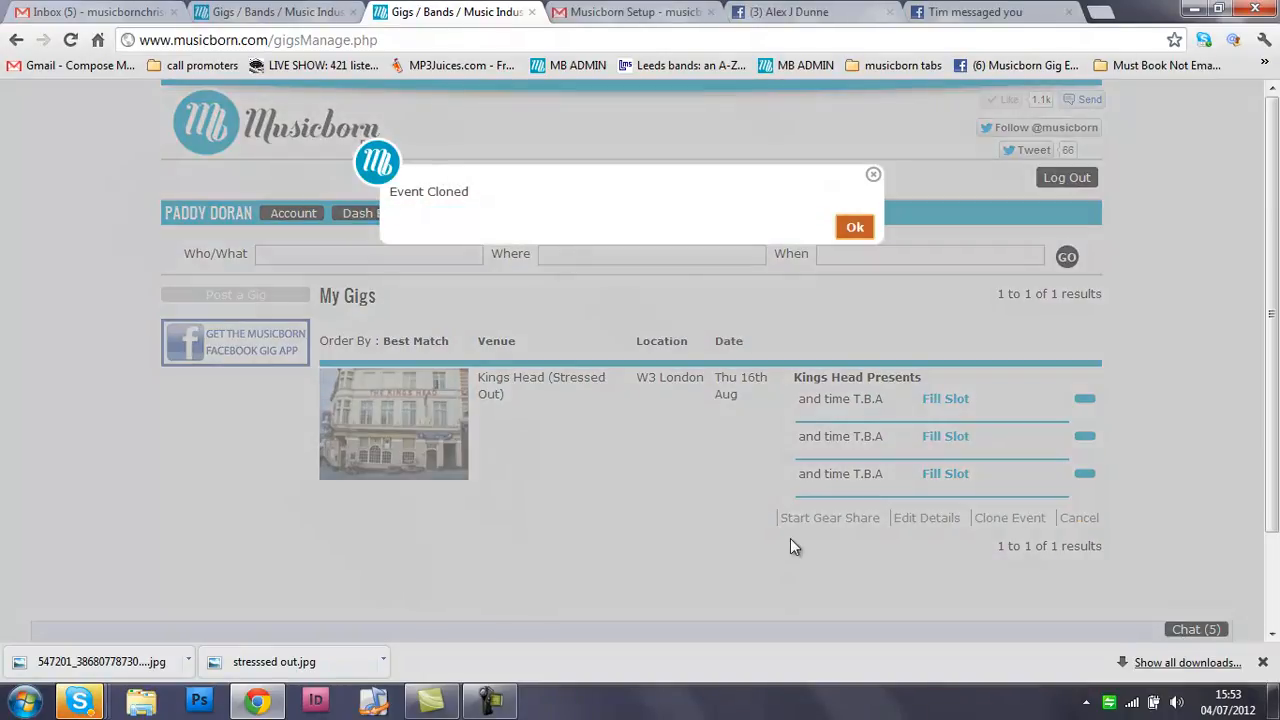
Clone the Thu 16th Aug Kings Head Presents gig again, to Thu Aug 30, 2012.
click(1010, 526)
click(1014, 528)
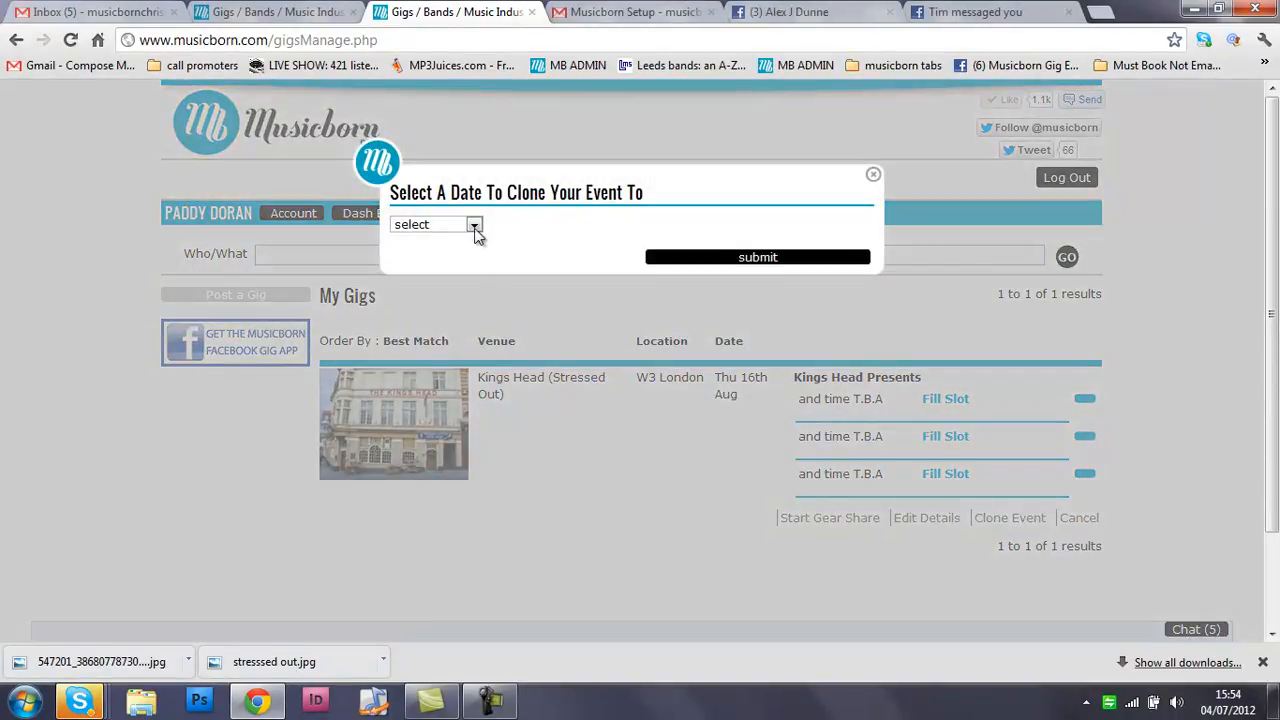
click(474, 225)
drag(514, 251, 520, 305)
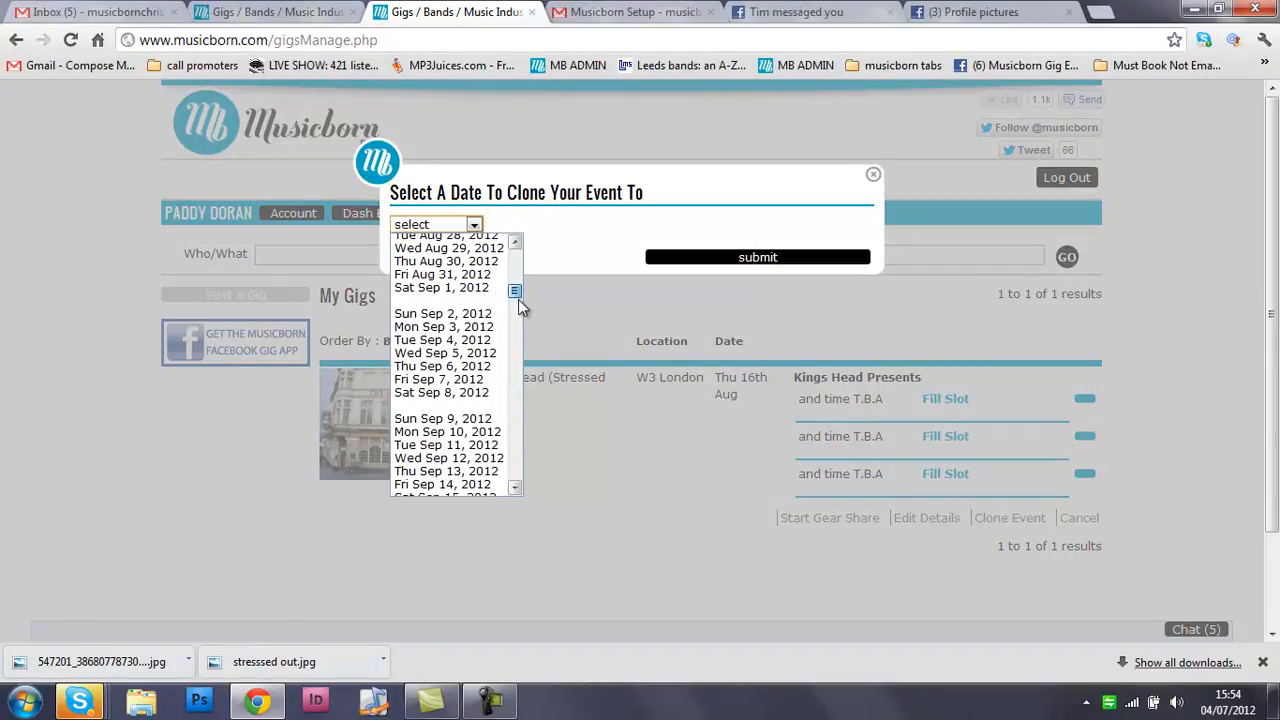
click(466, 262)
click(760, 262)
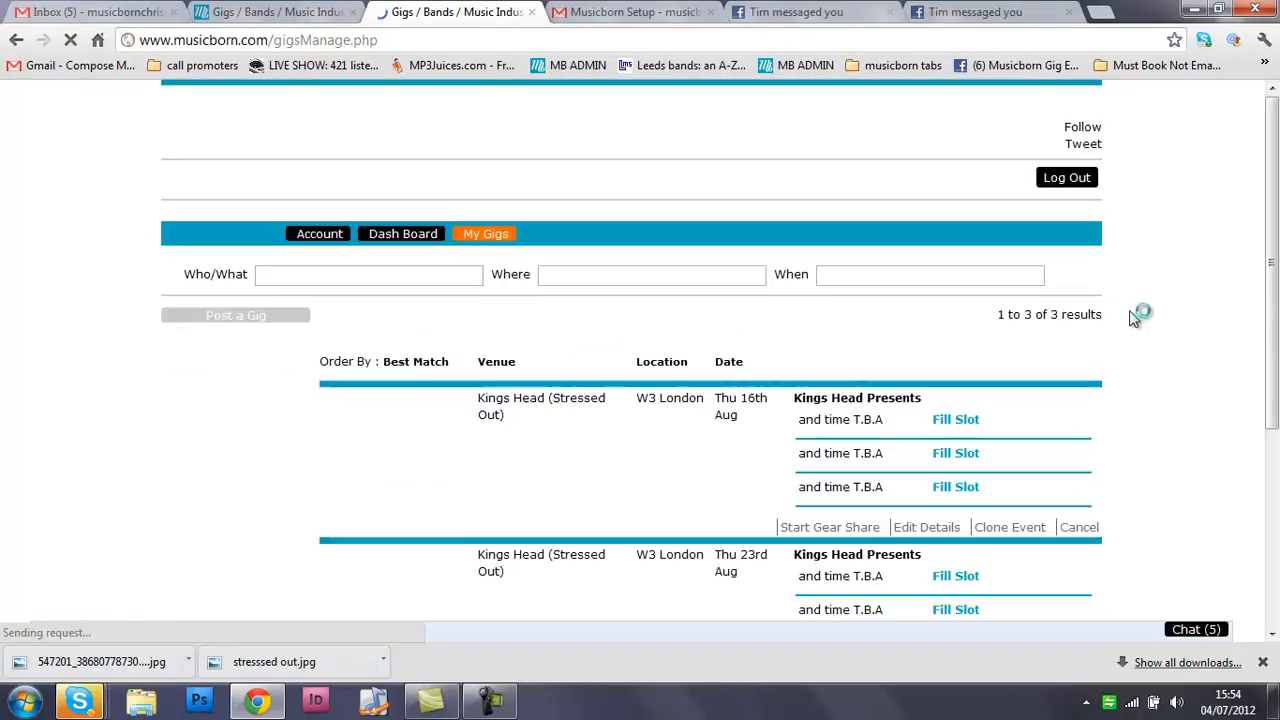
Review the Kings Head gigs in My Gigs and compare them with the dates and prices in the setup email.
drag(1273, 214, 1275, 243)
drag(1277, 311, 1277, 365)
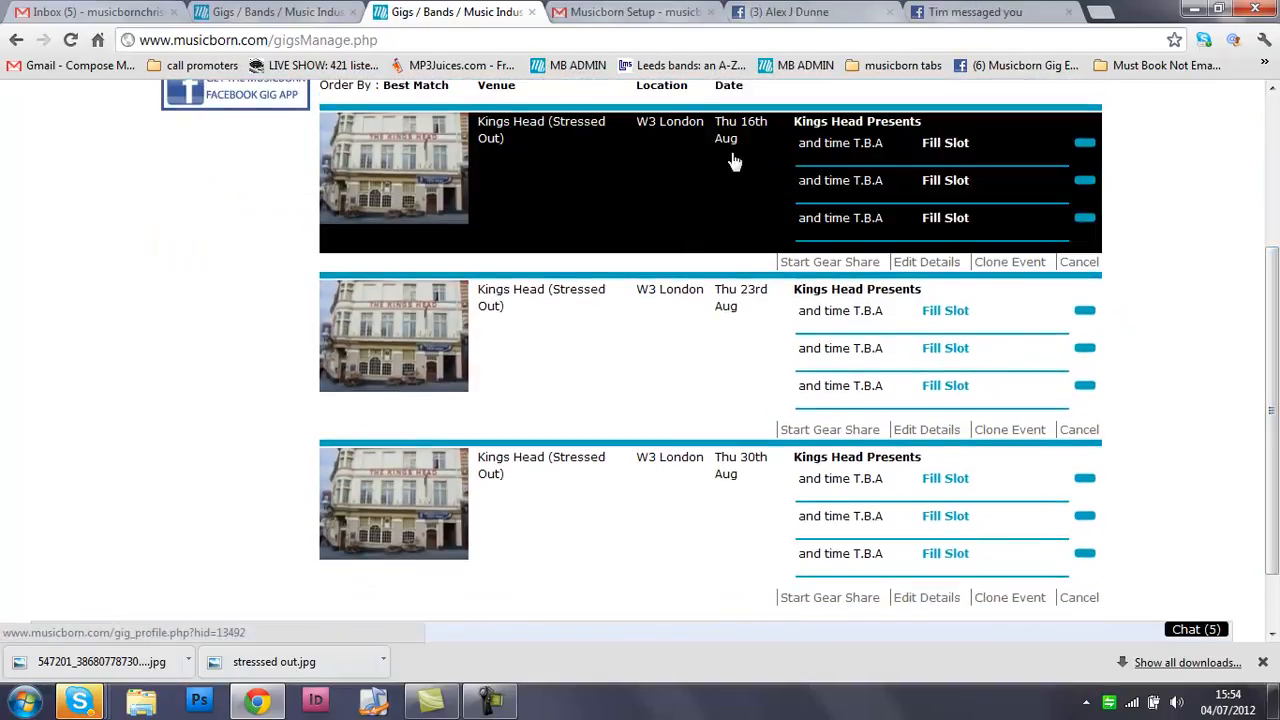
click(612, 11)
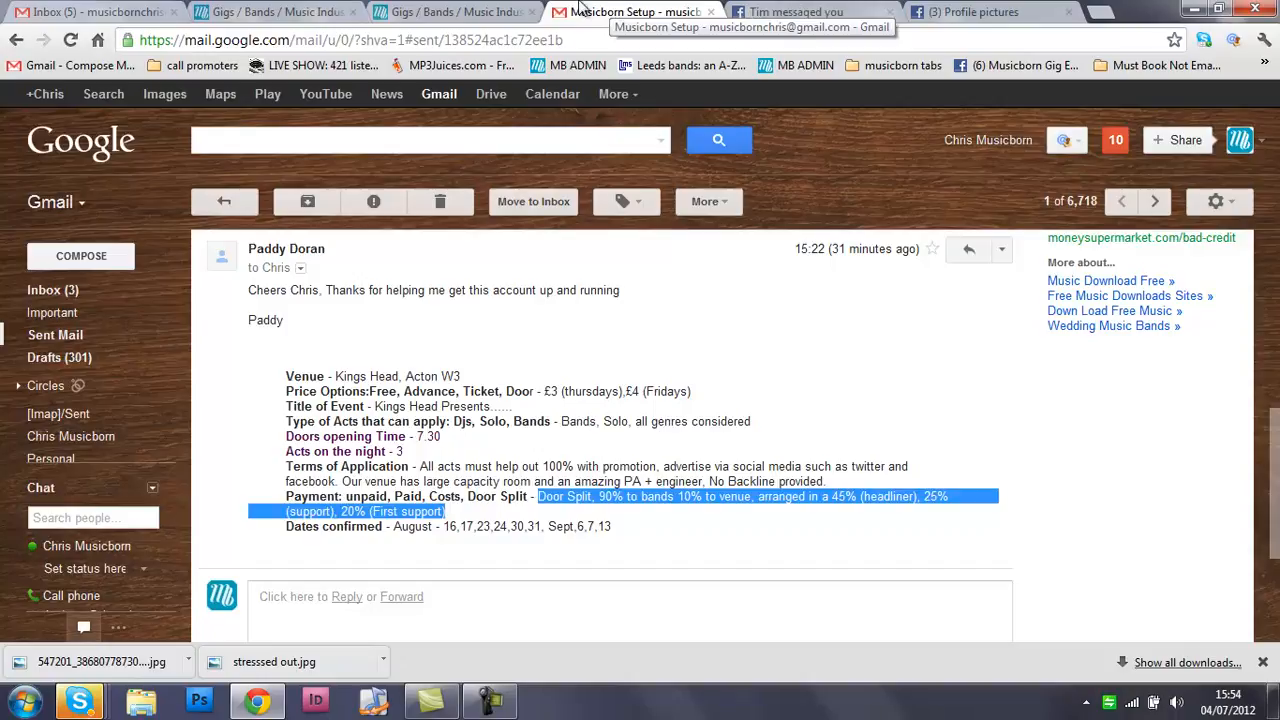
click(462, 10)
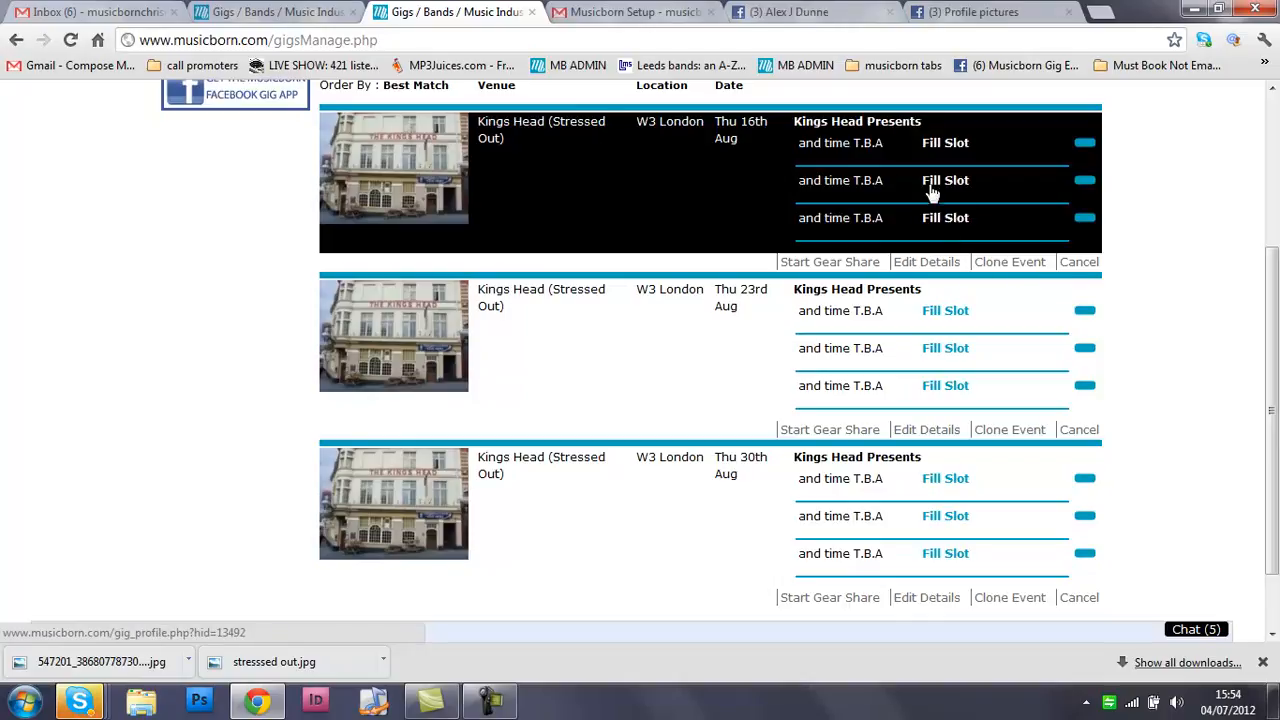
Edit the Thu 16th Aug gig and add the registered band This Is My TV to the first performance space.
click(933, 267)
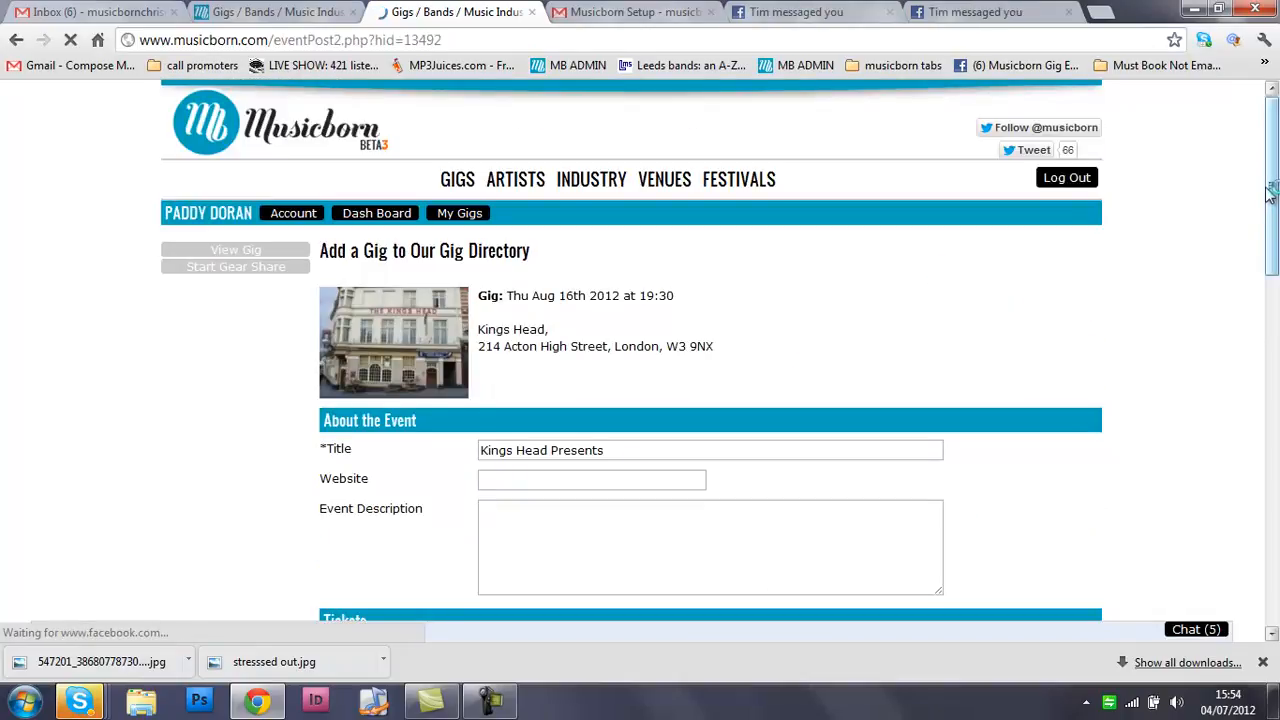
drag(1274, 148, 1272, 405)
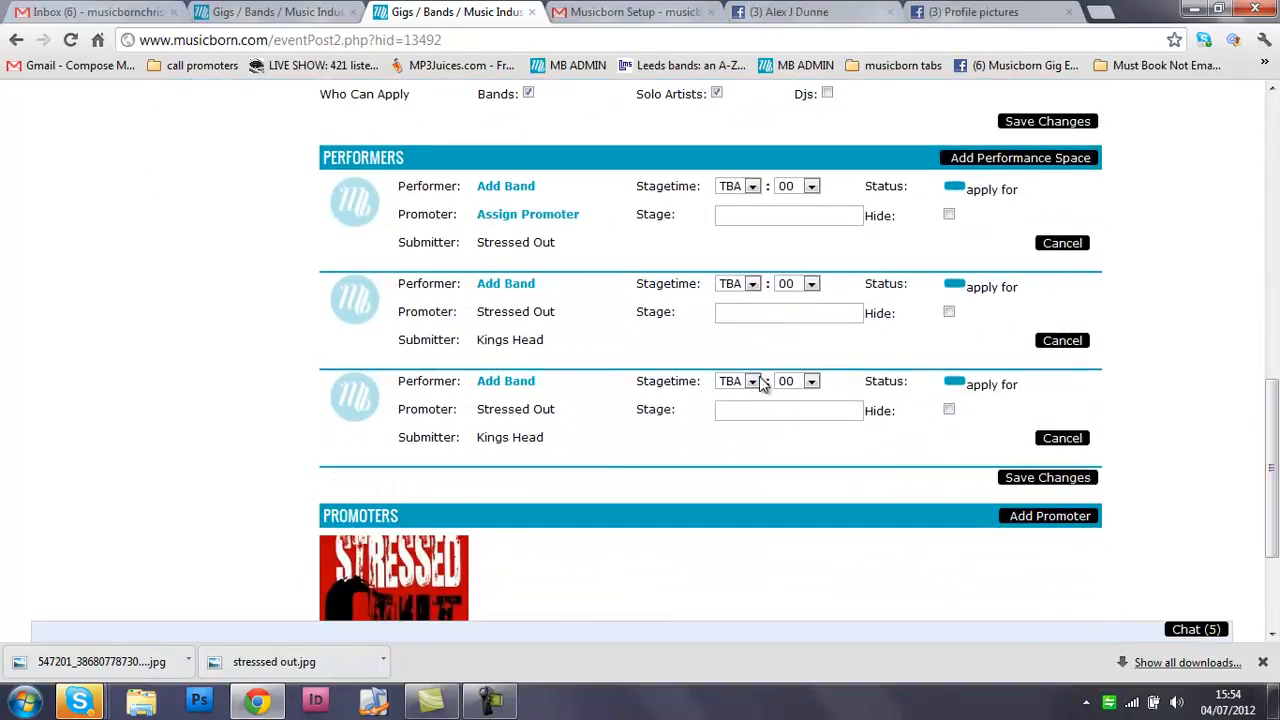
click(501, 190)
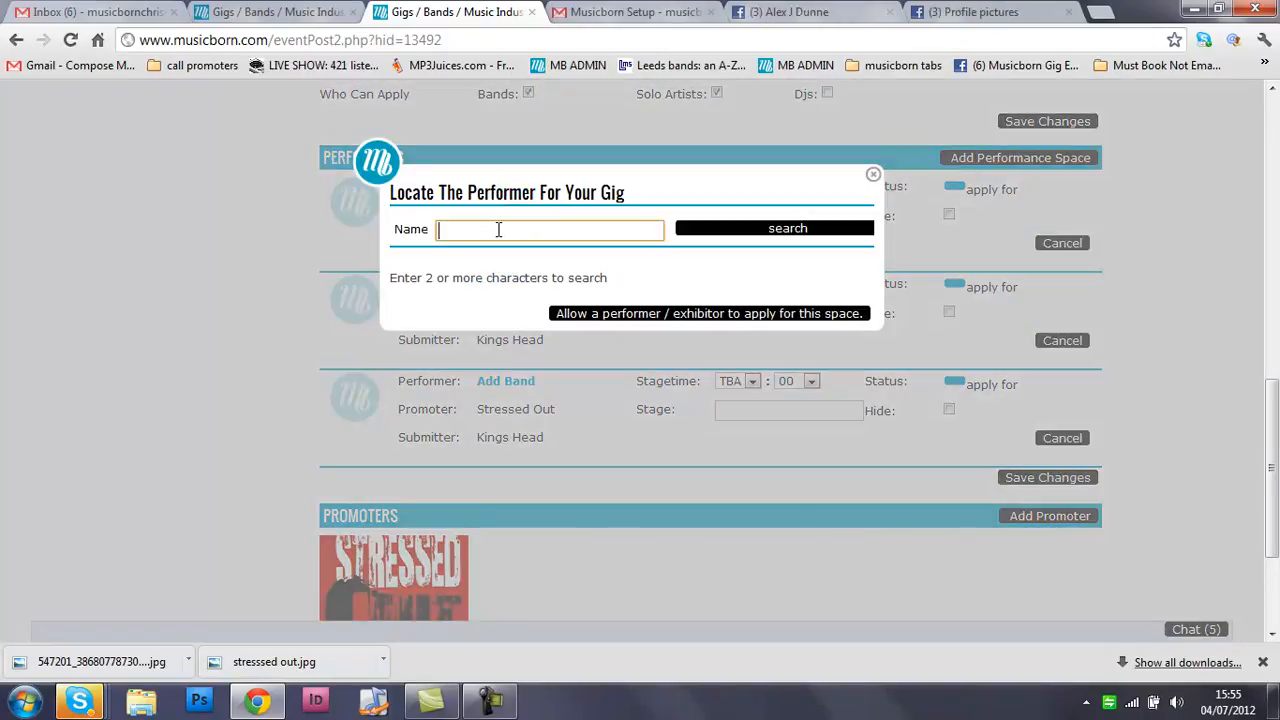
text(this is )
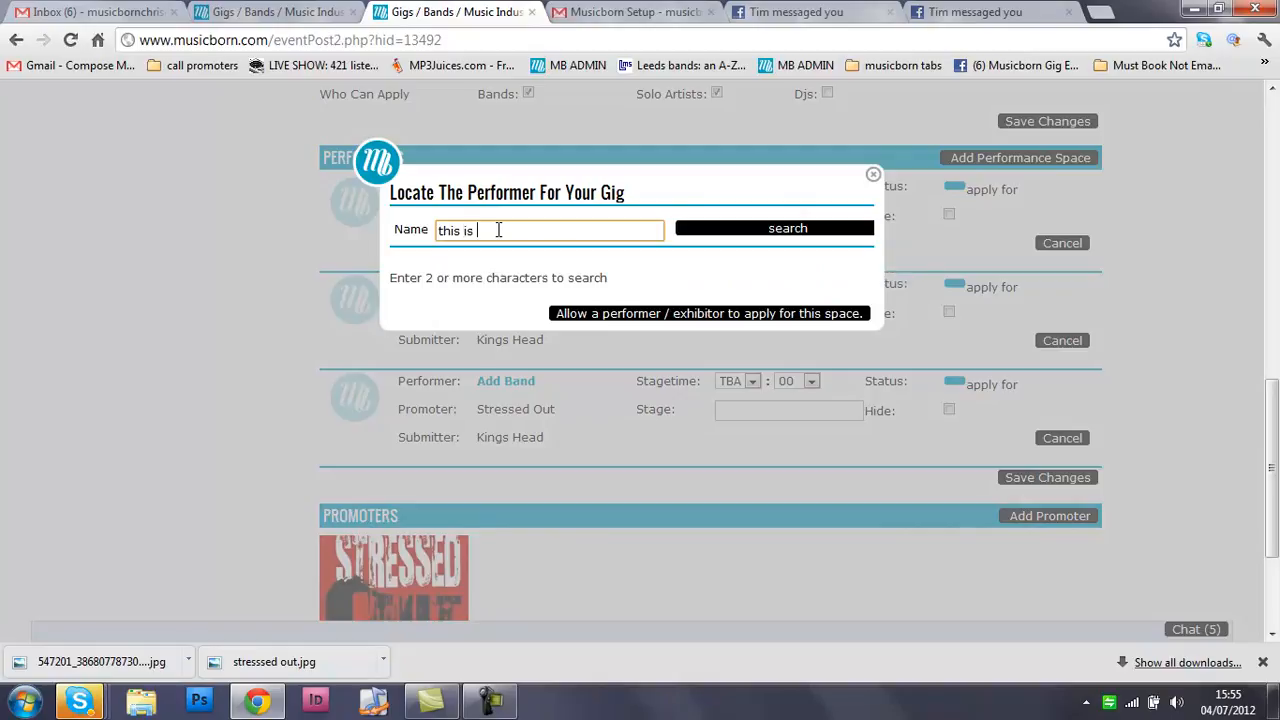
text(my tv)
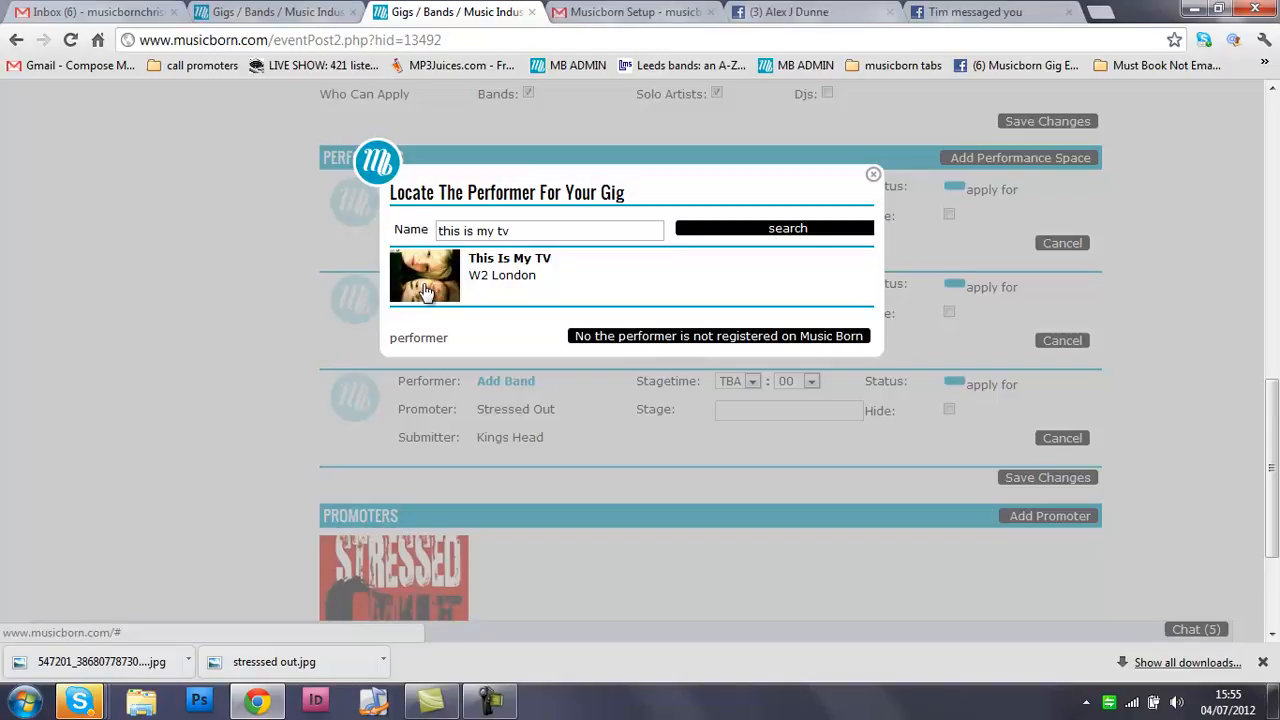
click(425, 290)
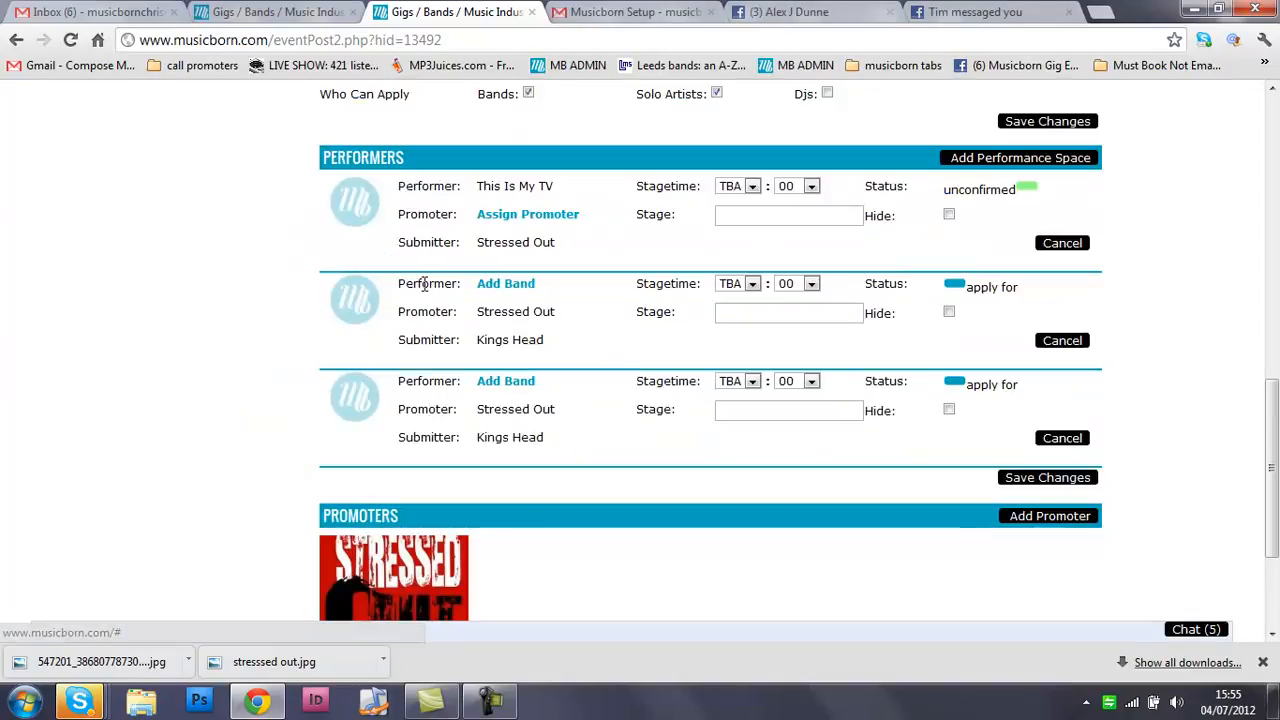
Search for another performer by name and add them to the second performance space as an act not registered on Musicborn.
click(506, 287)
click(477, 229)
text(dave smo)
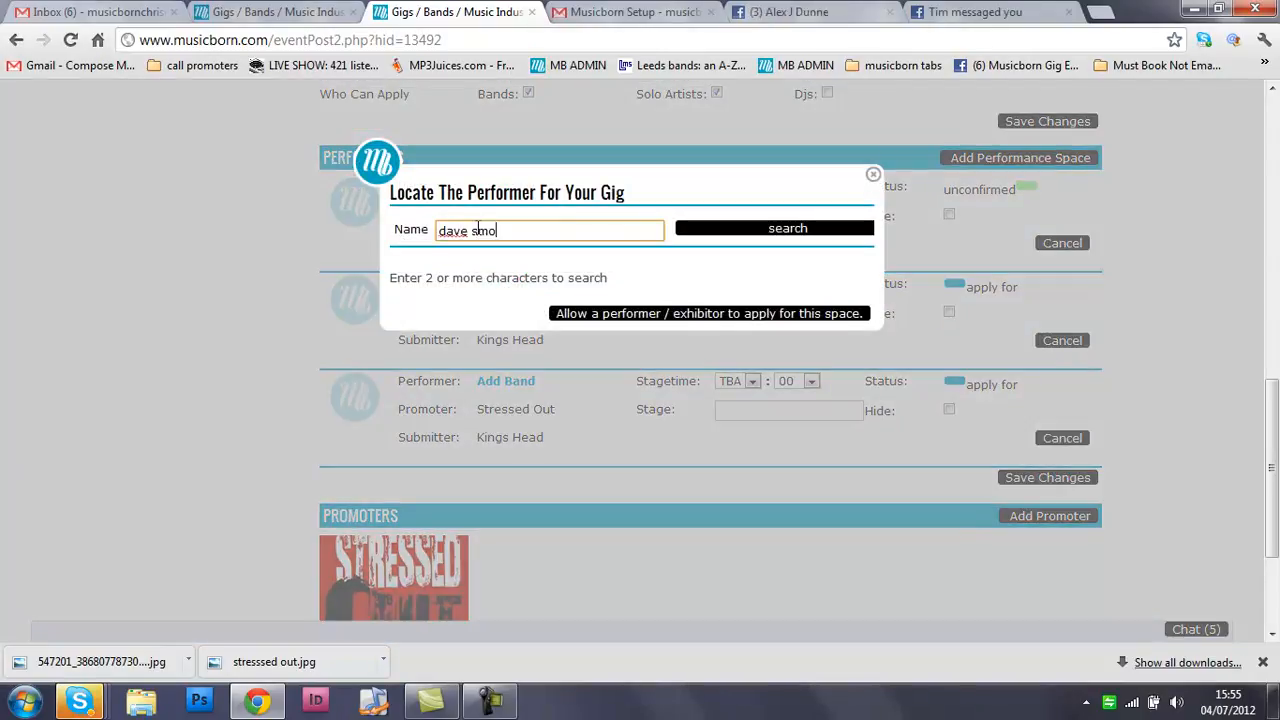
click(752, 236)
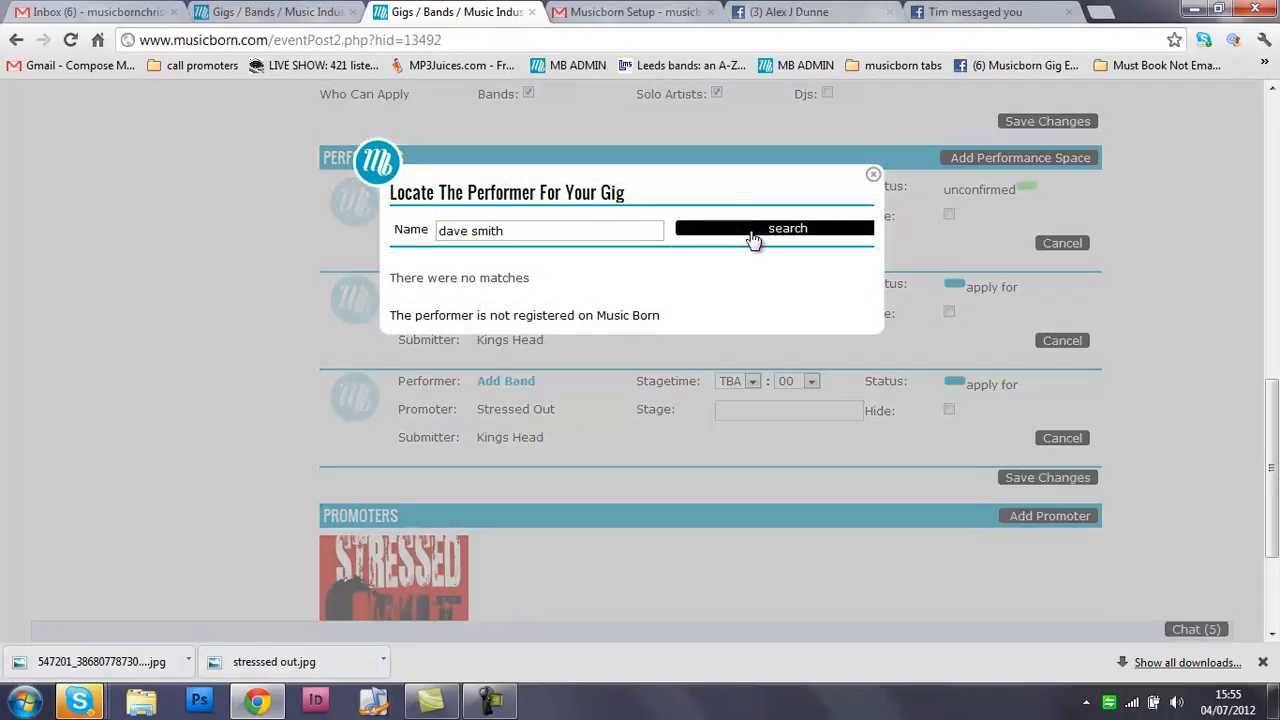
click(538, 318)
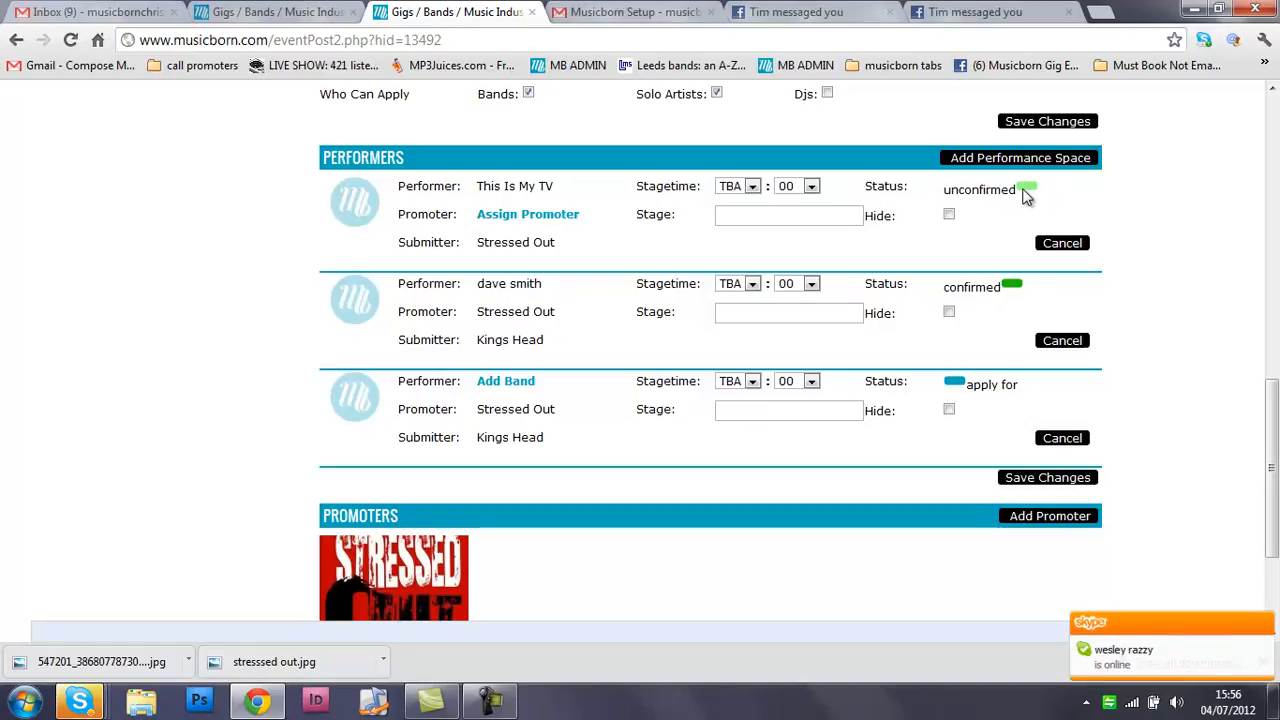
Cancel This Is My TV's performance with the reason "test ignore" and delete the cancelled slot.
click(1062, 246)
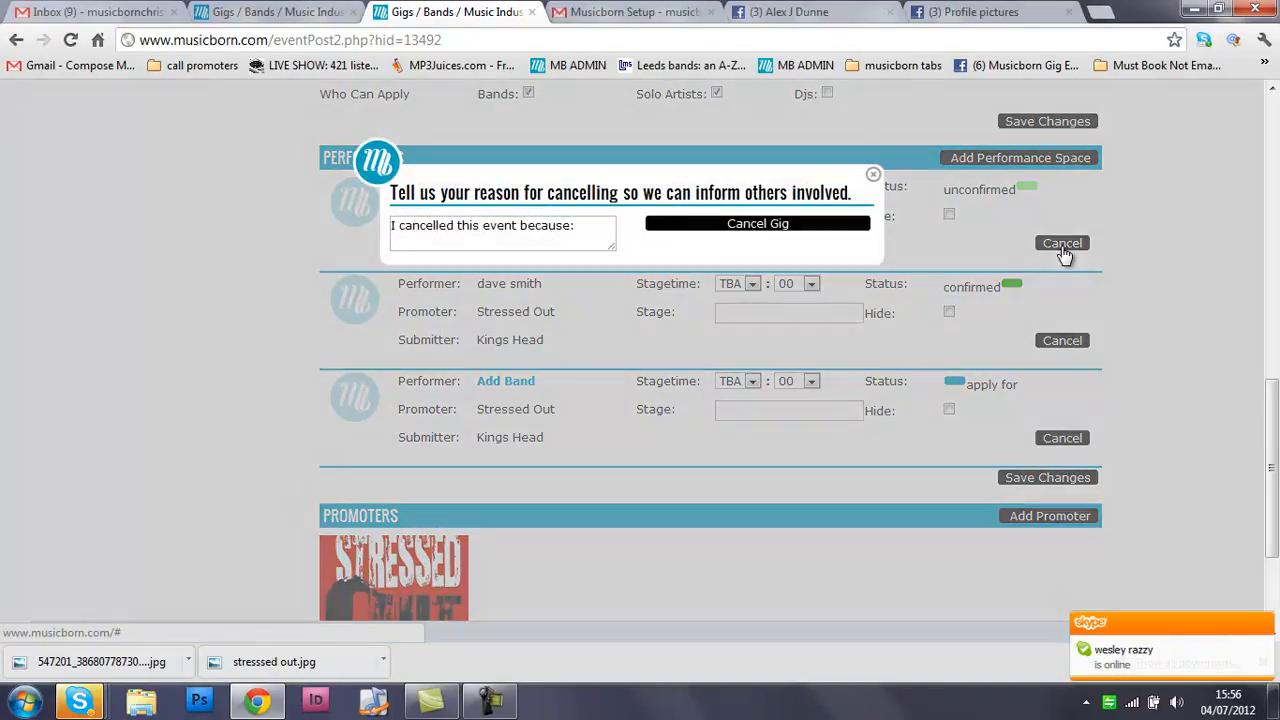
click(600, 233)
text(test ignore)
click(758, 230)
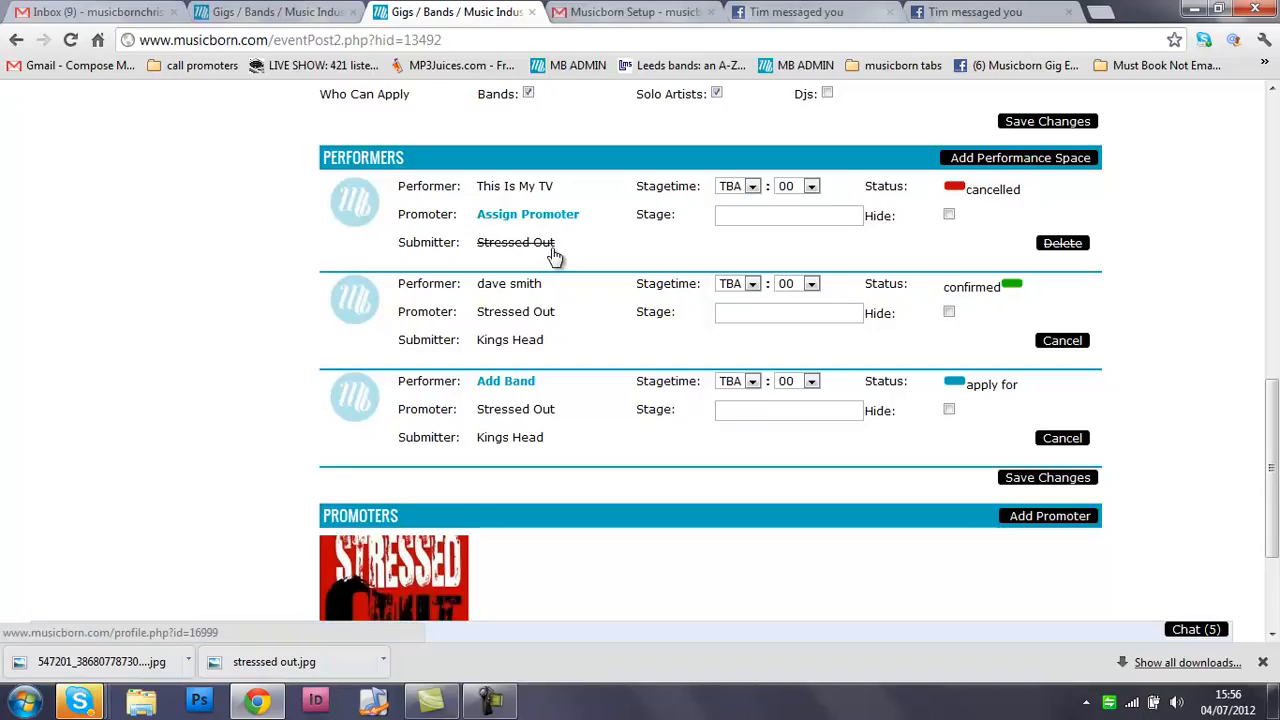
click(1060, 245)
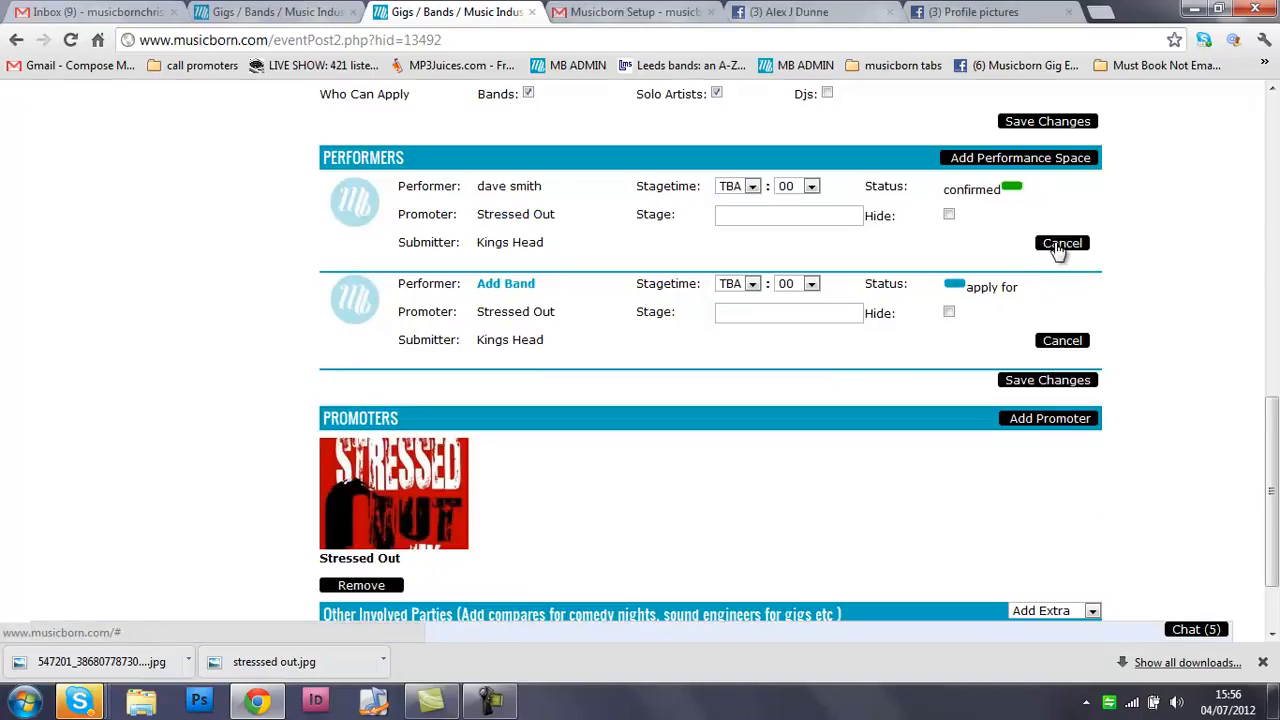
Cancel the unregistered performer's slot with the reason "test" and delete it from the lineup.
click(1060, 245)
click(593, 232)
text(test)
click(730, 224)
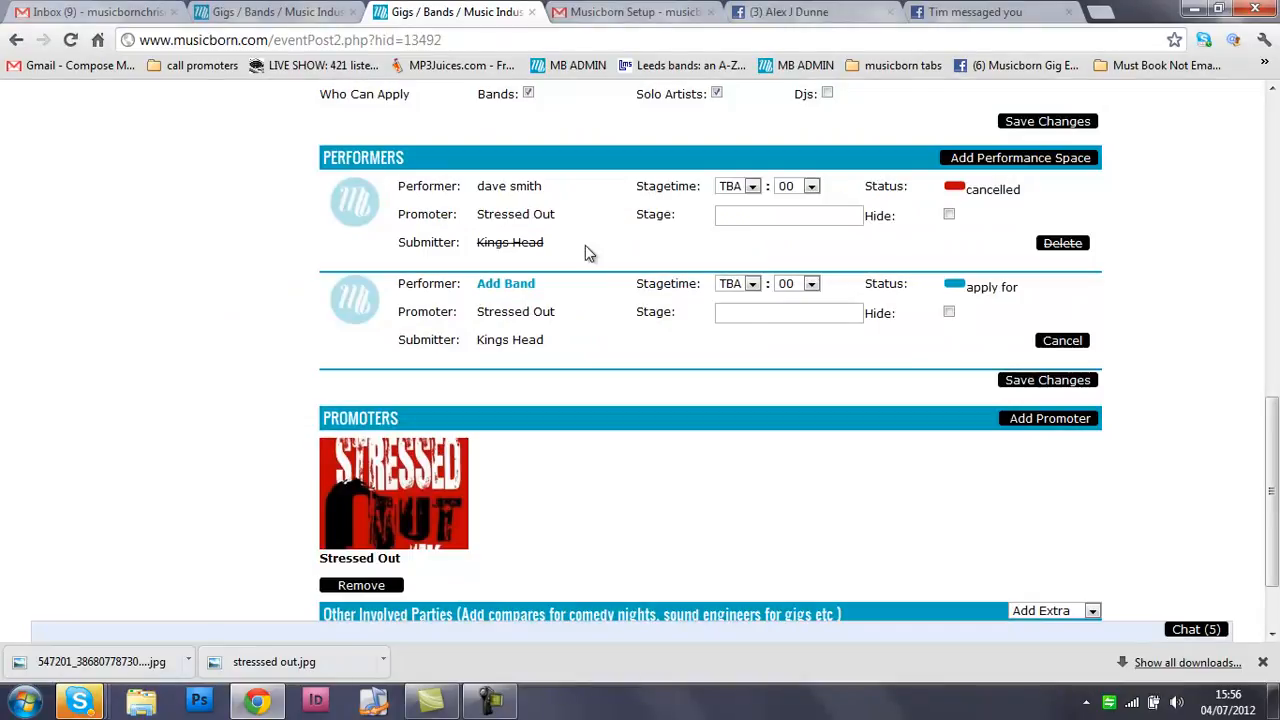
click(1060, 245)
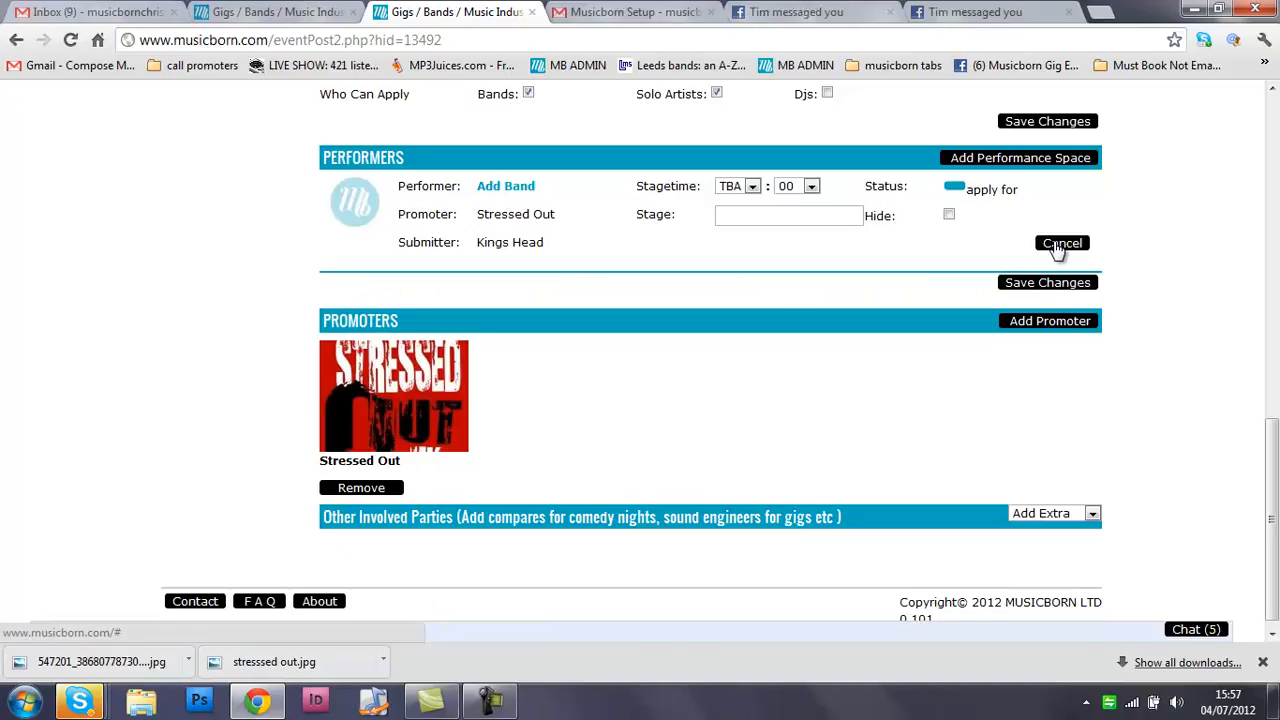
Add two performance spaces to bring the lineup back to three, save the changes, and return to My Gigs.
click(1005, 165)
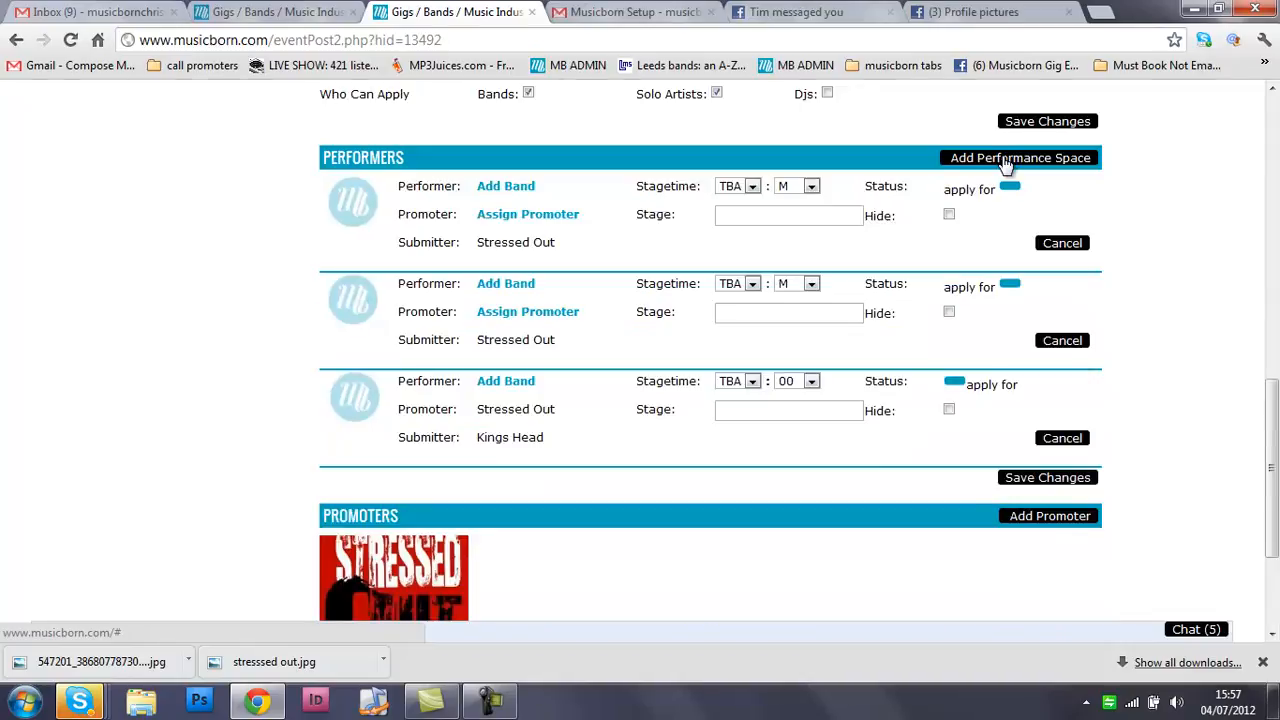
click(1030, 484)
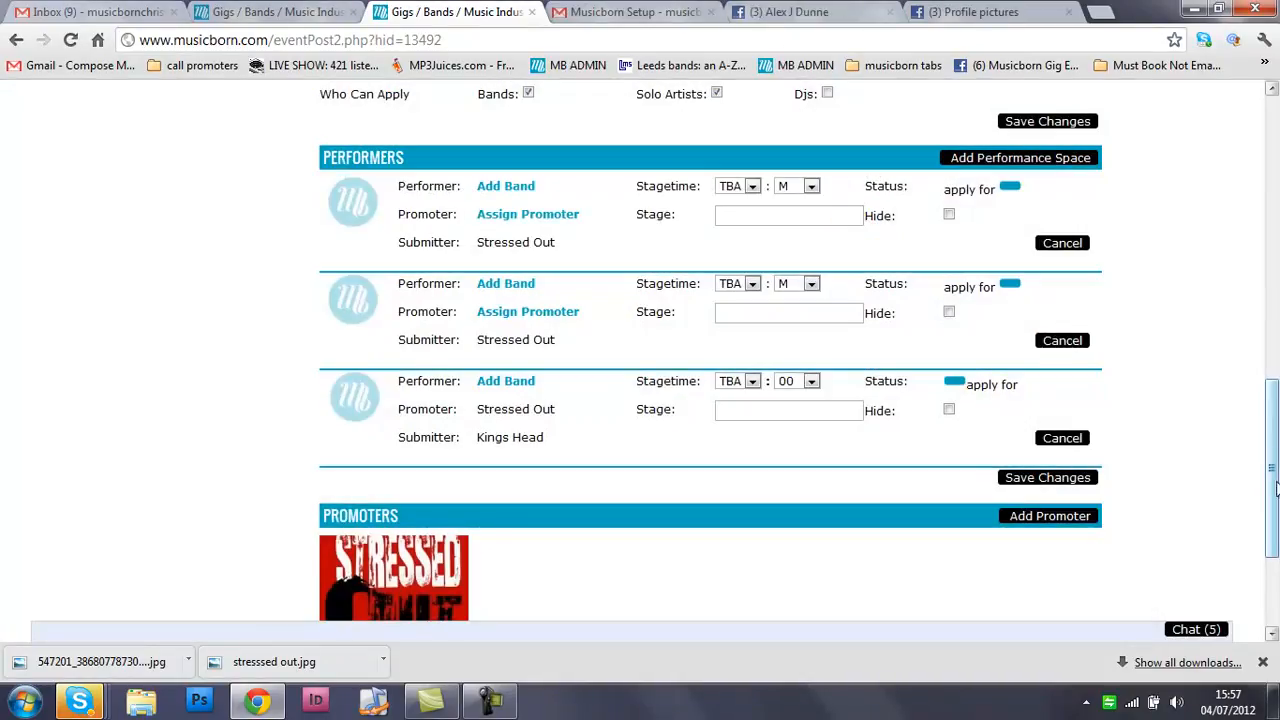
scroll(600, 214, up, 10)
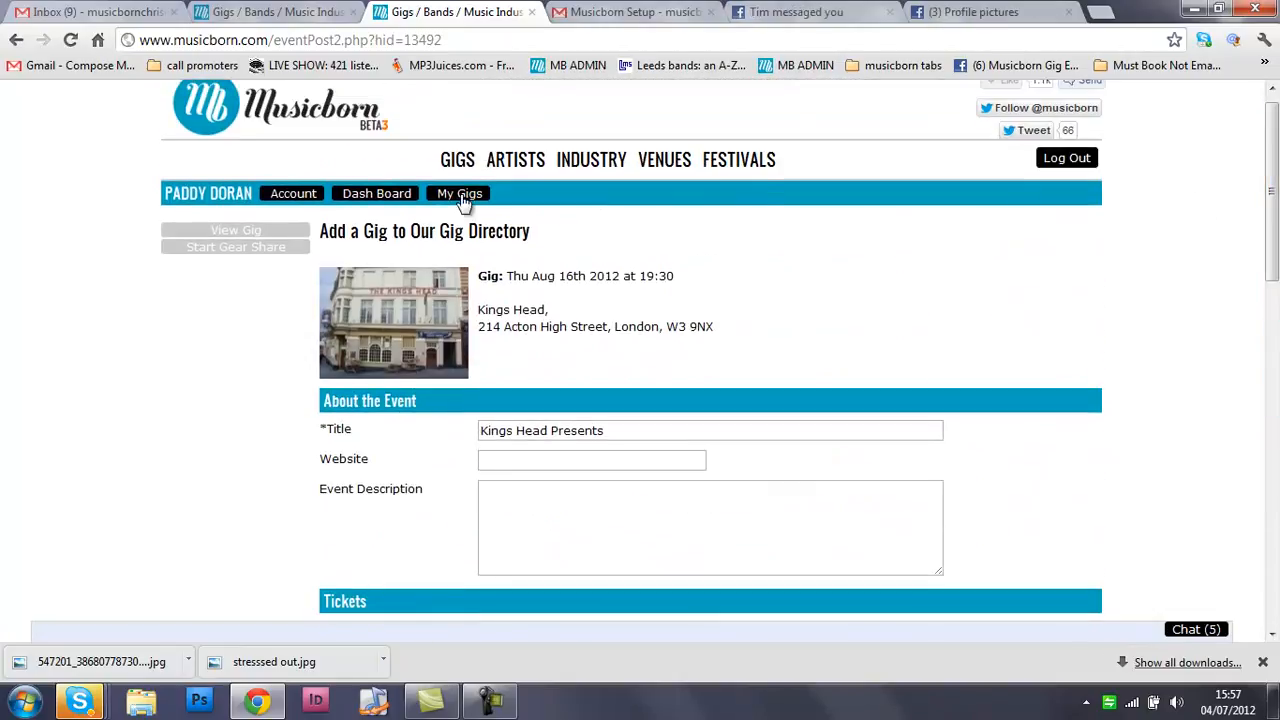
click(461, 196)
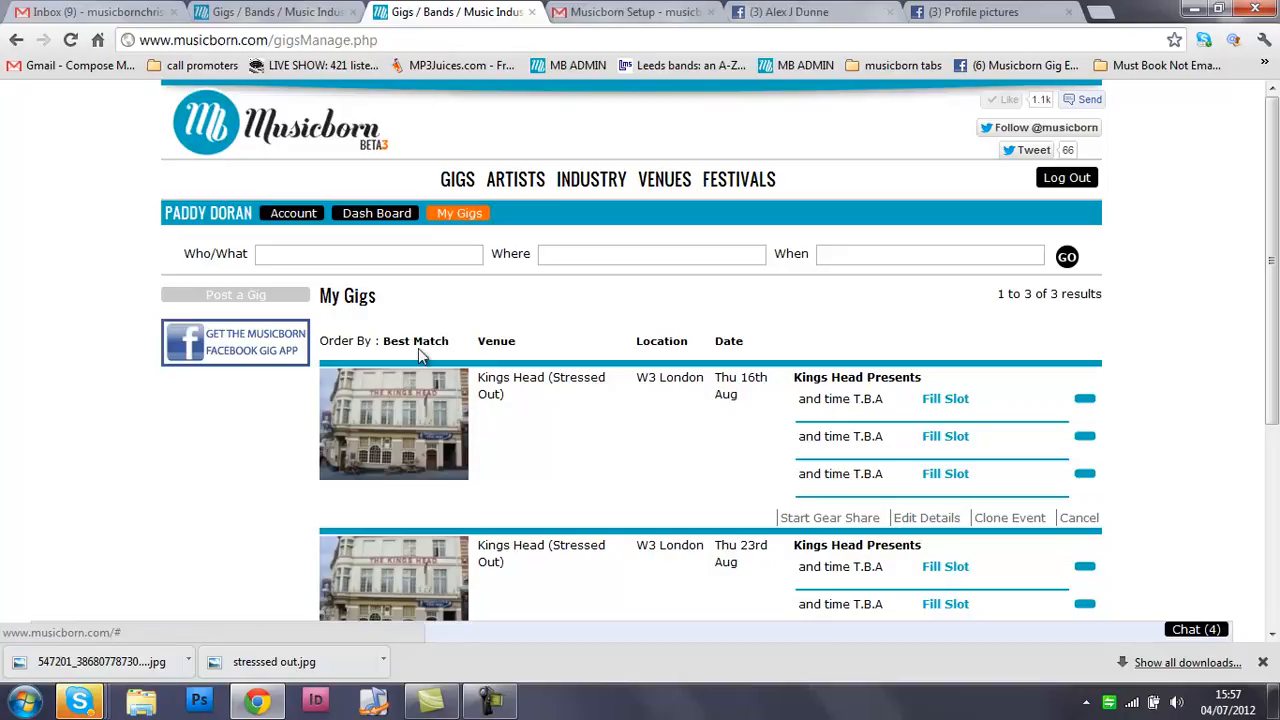
View the Thu 16th Aug gig's public page and the Kings Head venue profile, checking its gigs and location sections.
click(390, 438)
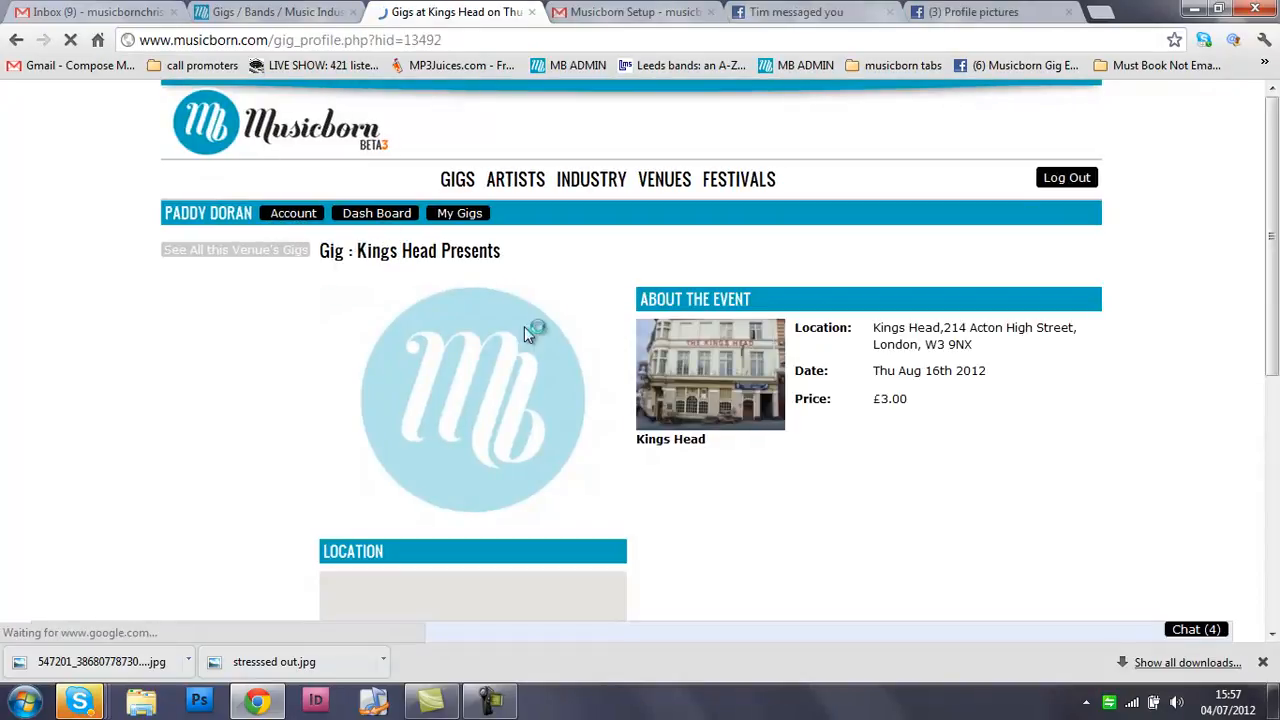
click(303, 219)
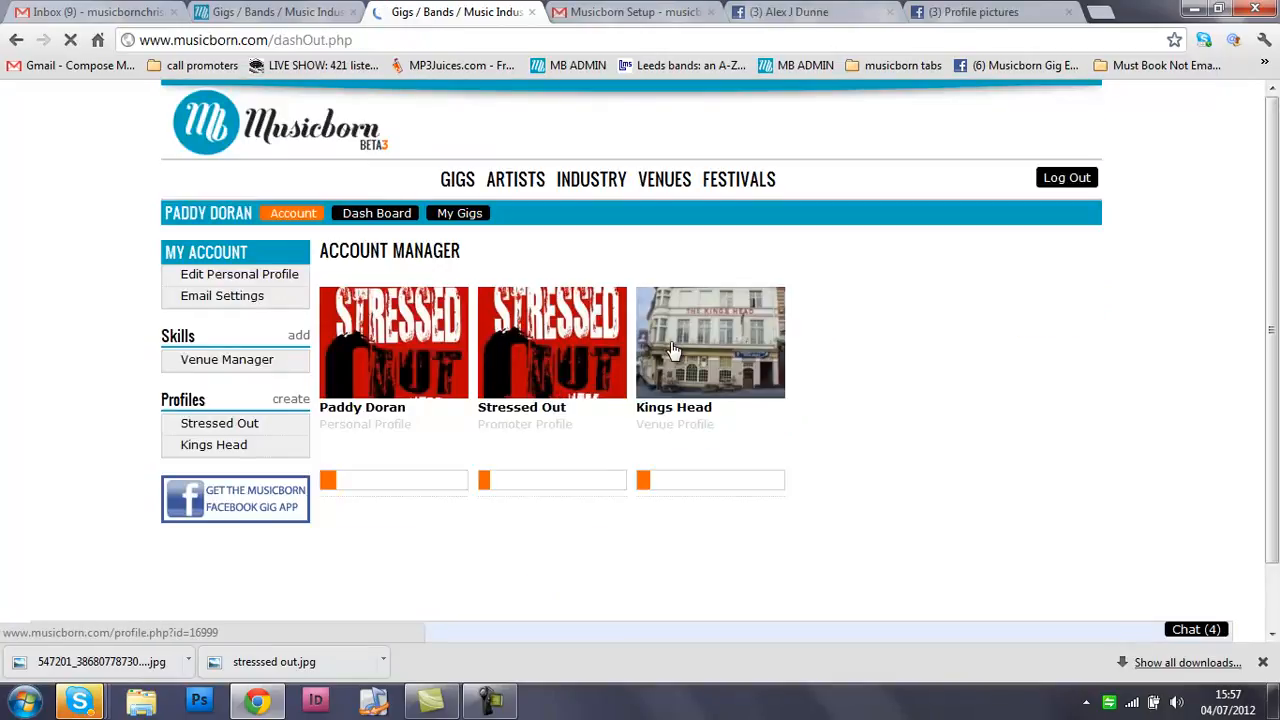
click(720, 348)
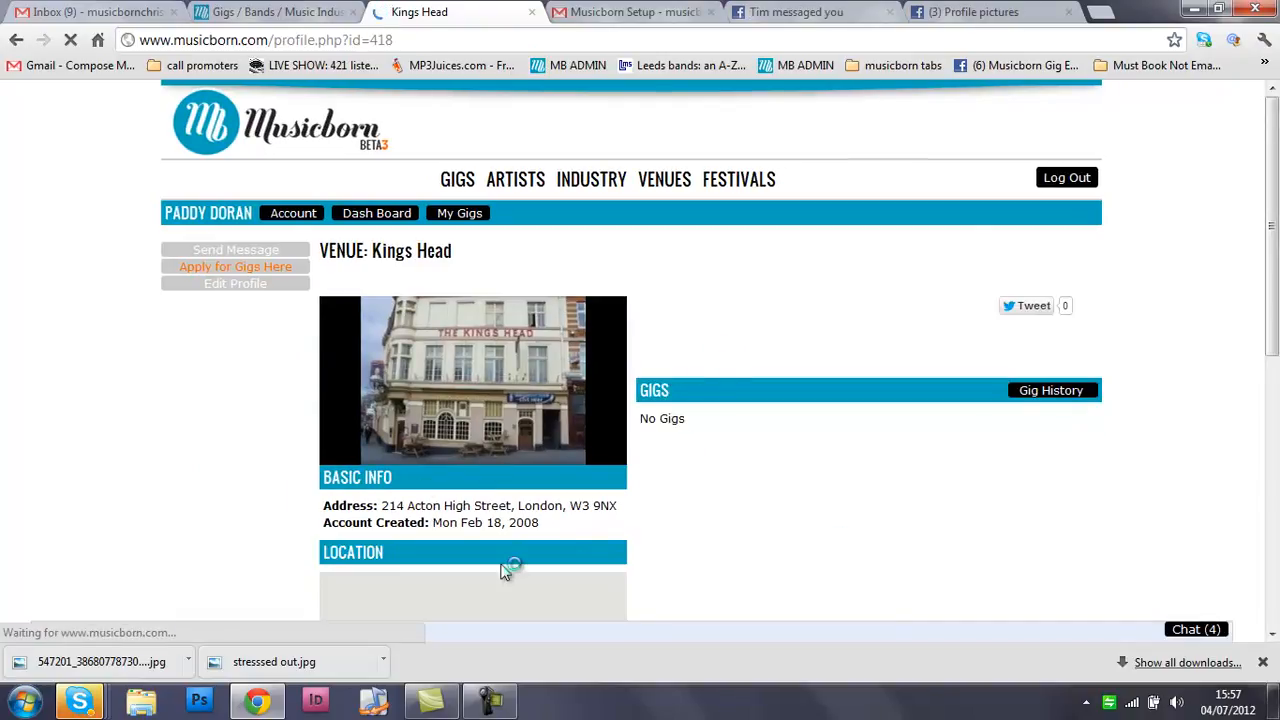
scroll(893, 311, down, 3)
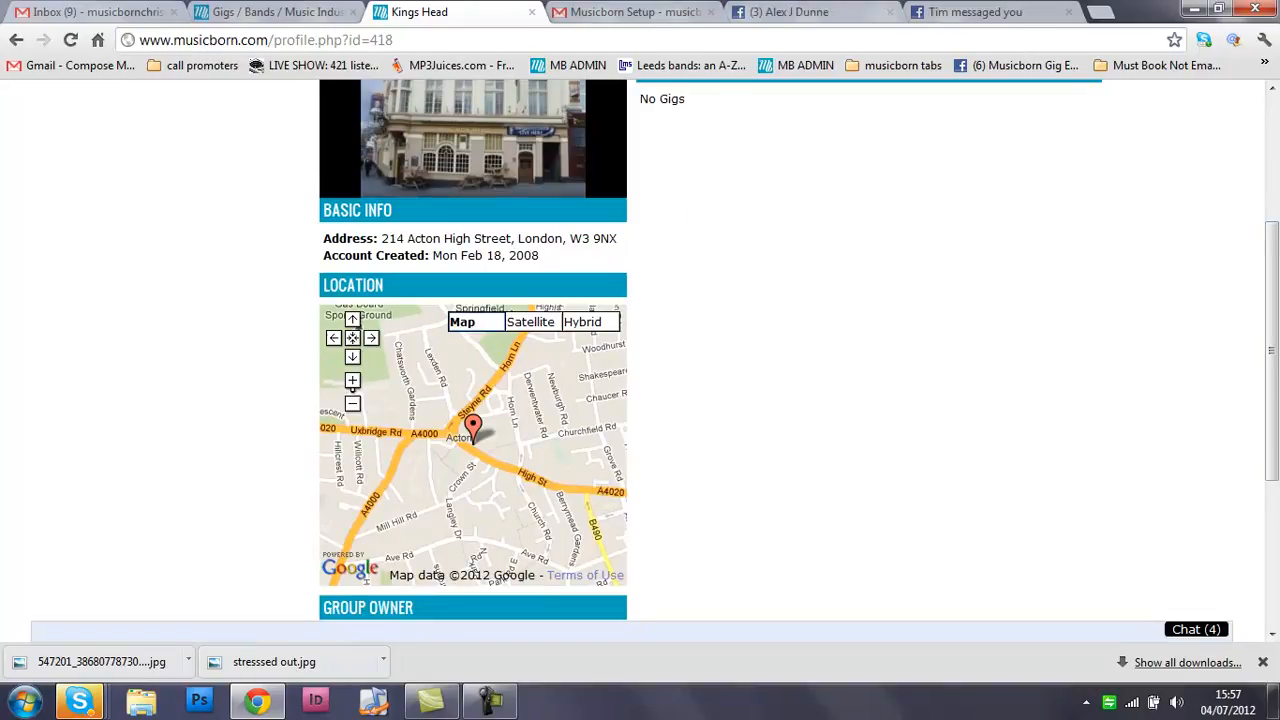
Open the gig application listing from the Kings Head profile, select its web address, and look through the listed gigs.
scroll(1170, 478, up, 3)
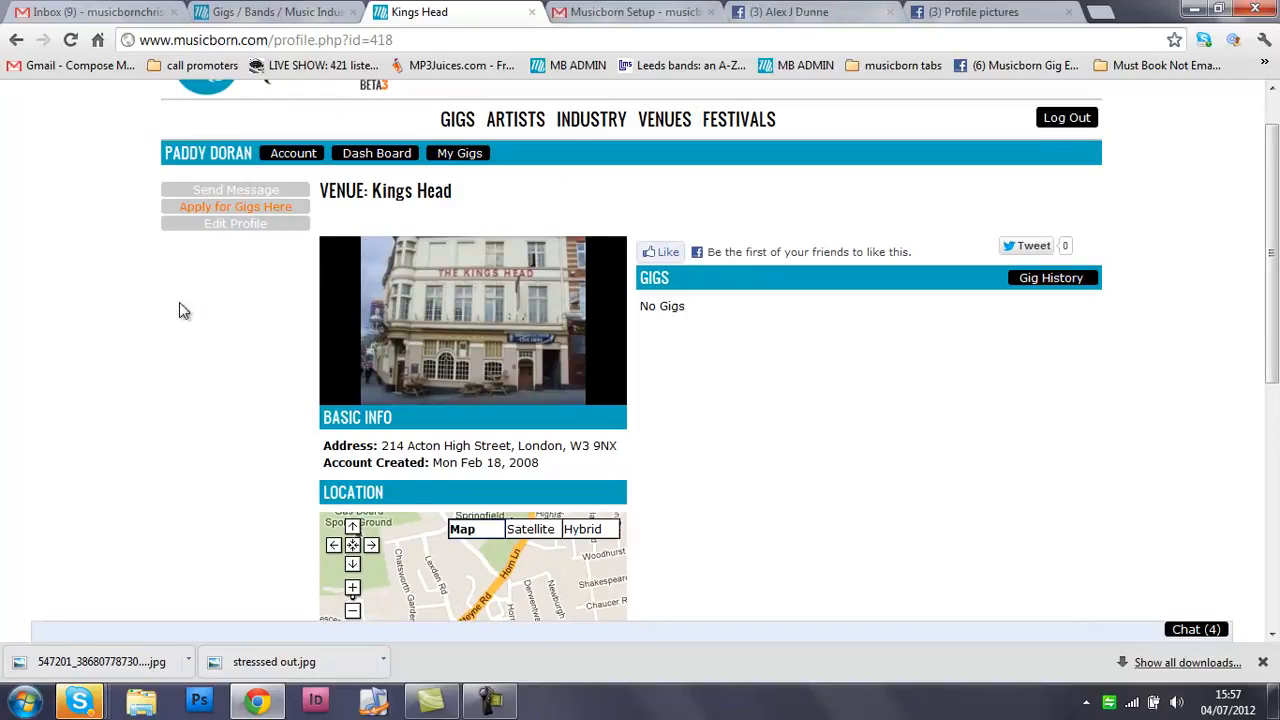
click(243, 208)
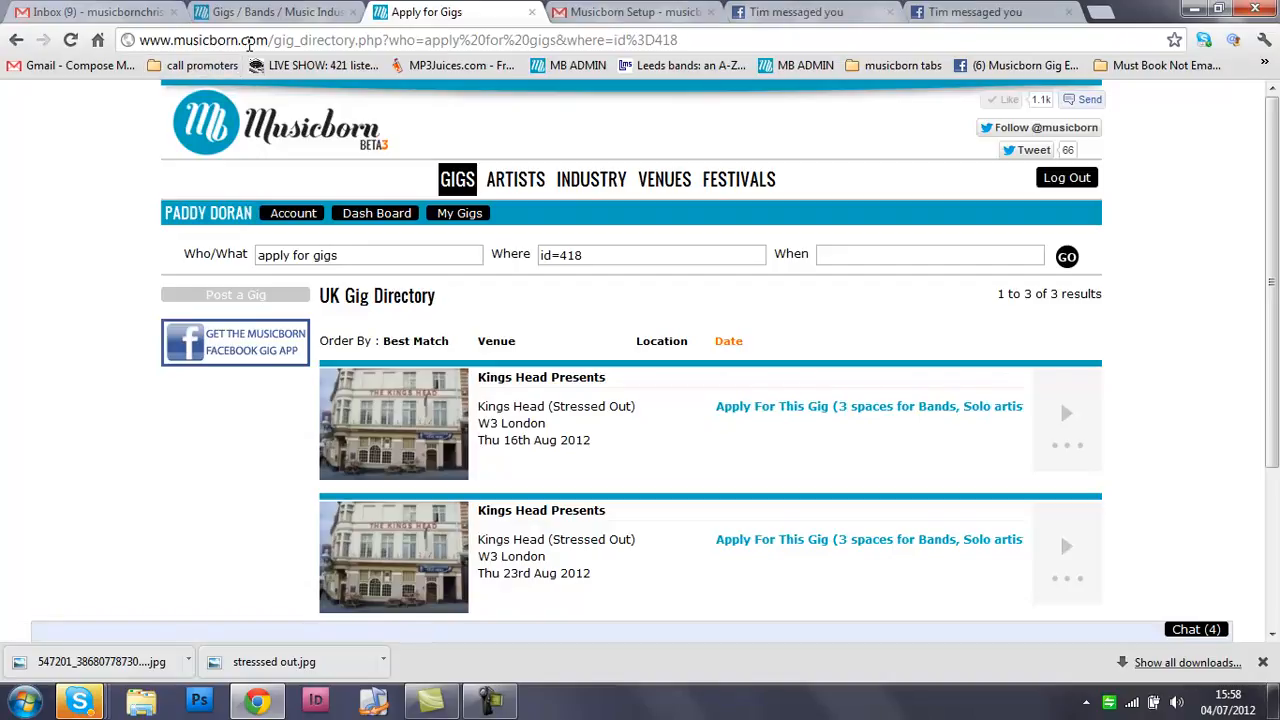
click(248, 41)
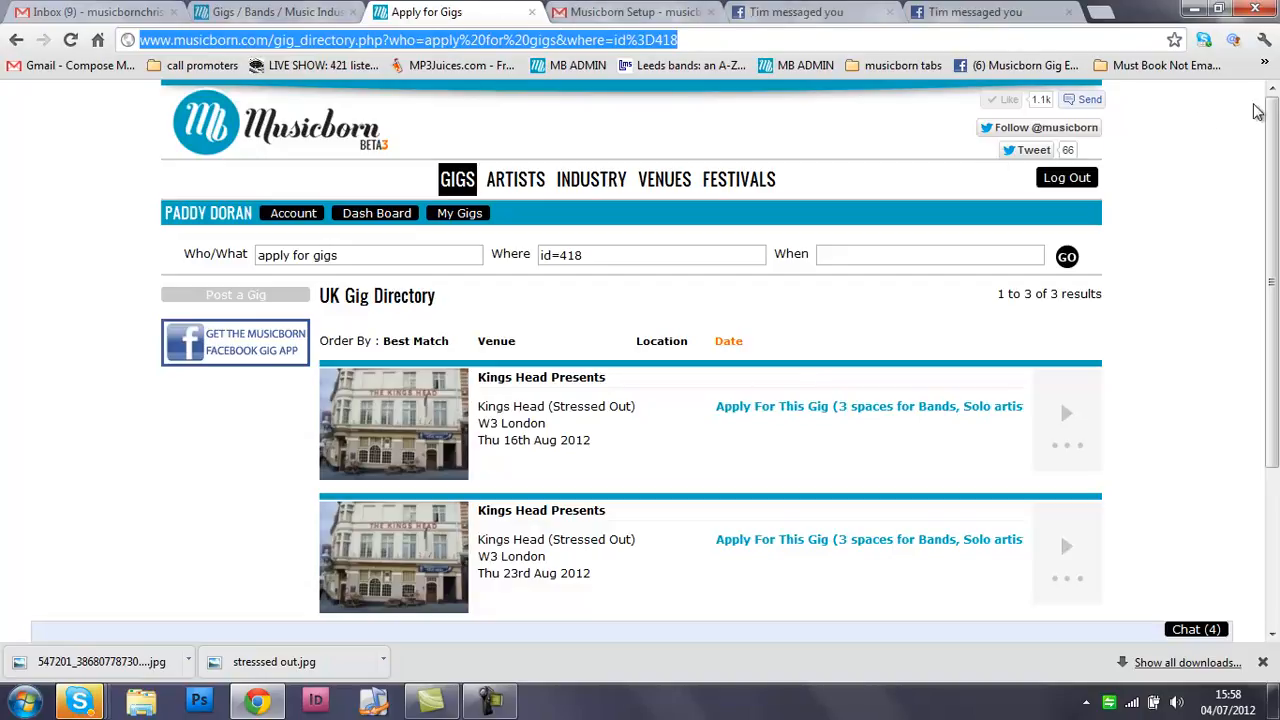
drag(1274, 119, 1277, 263)
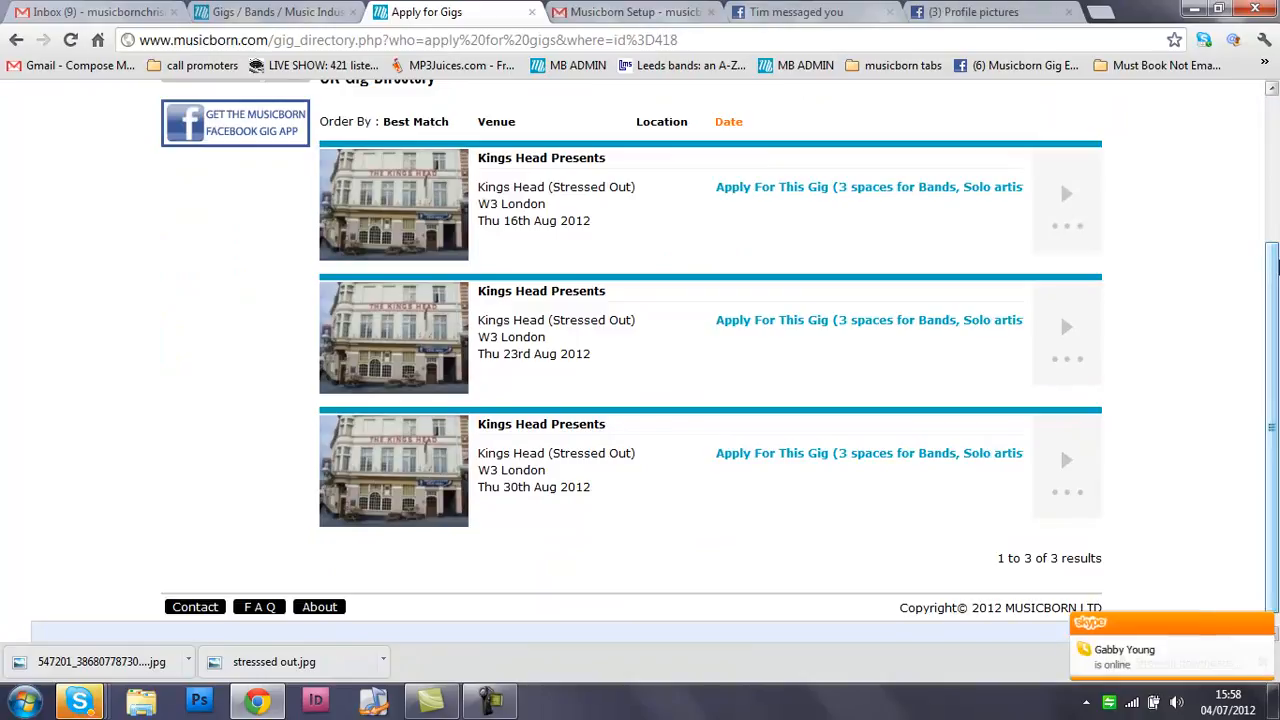
drag(1278, 265, 1276, 218)
Switch to Facebook, open the Musicborn Gig Events page, and clear the chat windows by closing one and minimising the other two.
click(812, 12)
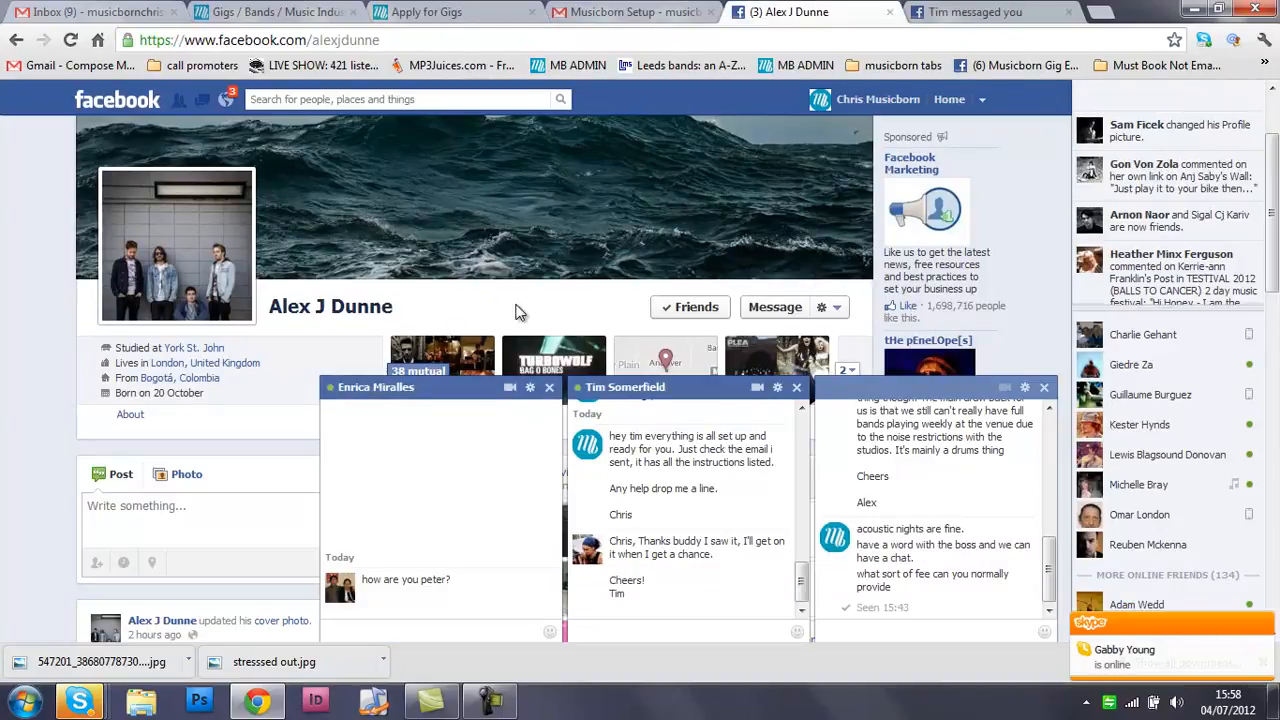
click(1020, 65)
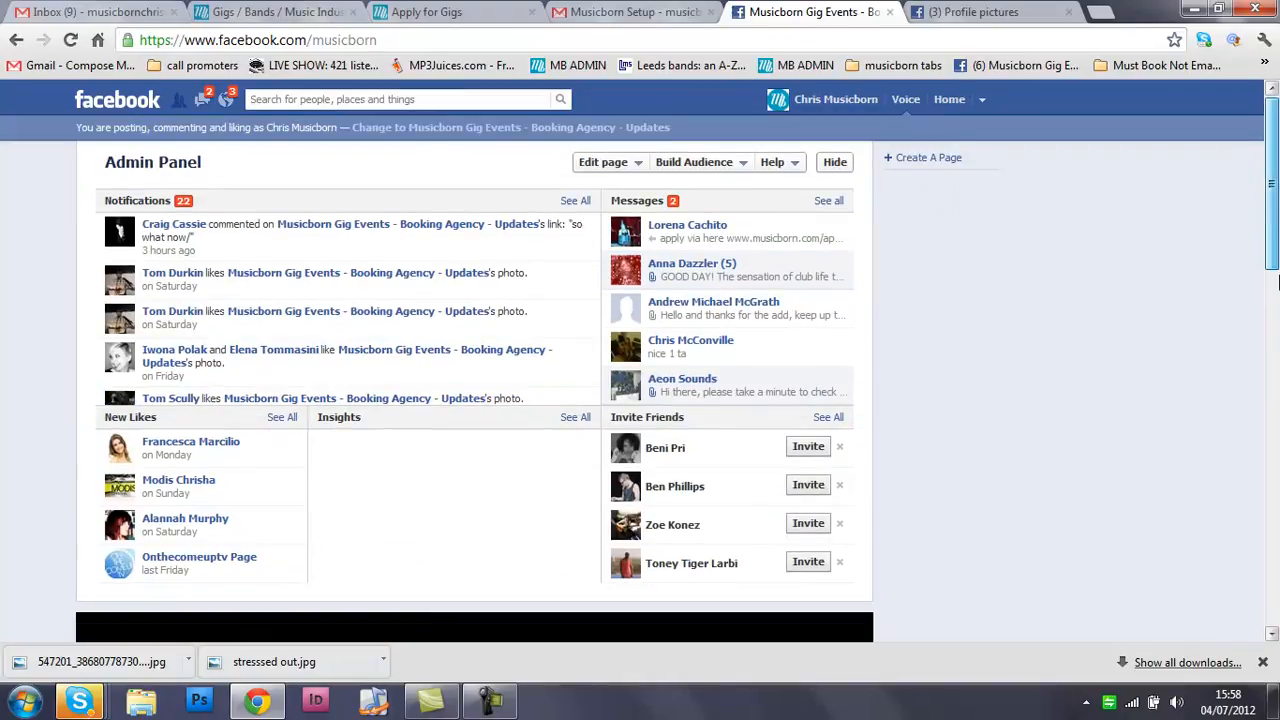
scroll(1277, 341, down, 3)
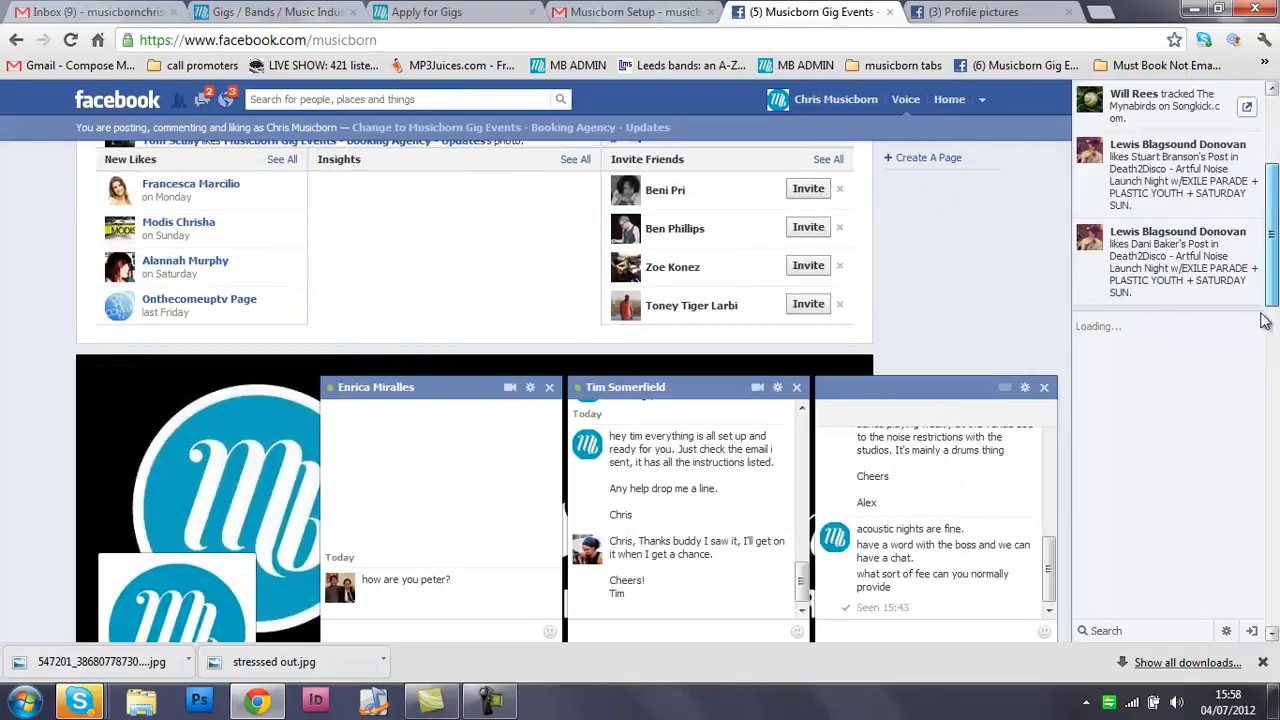
click(553, 391)
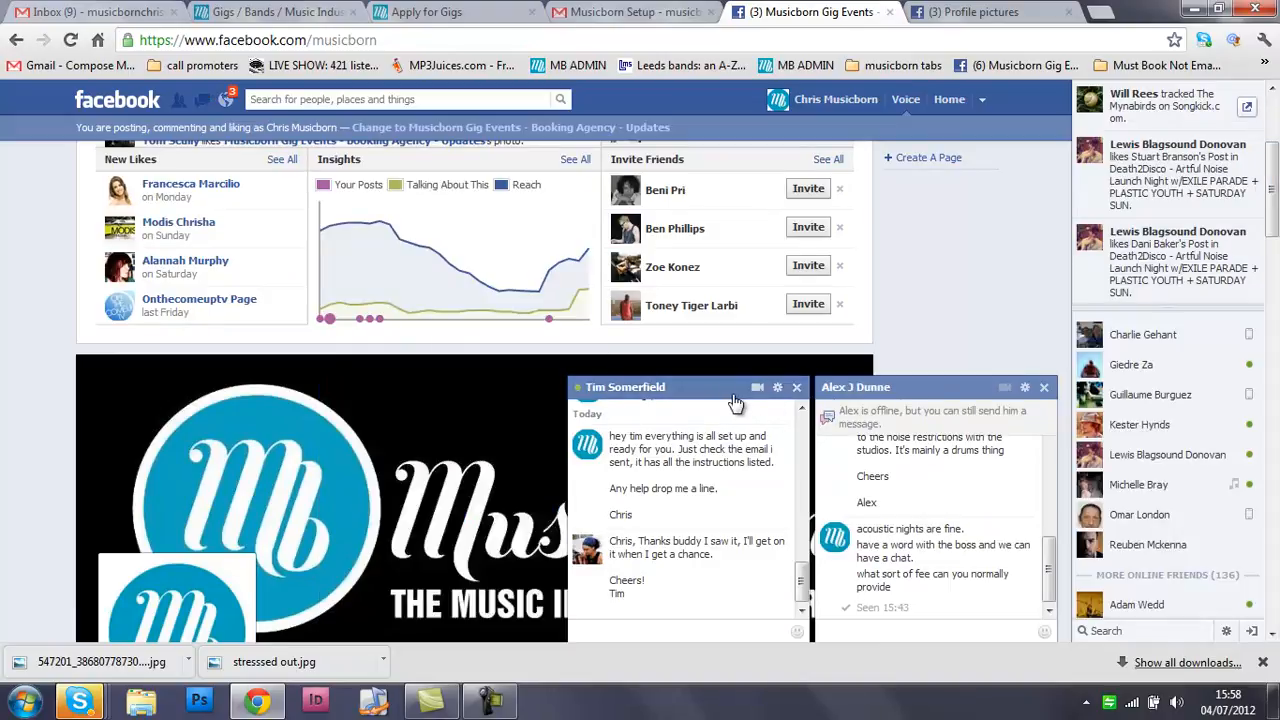
click(745, 389)
click(957, 392)
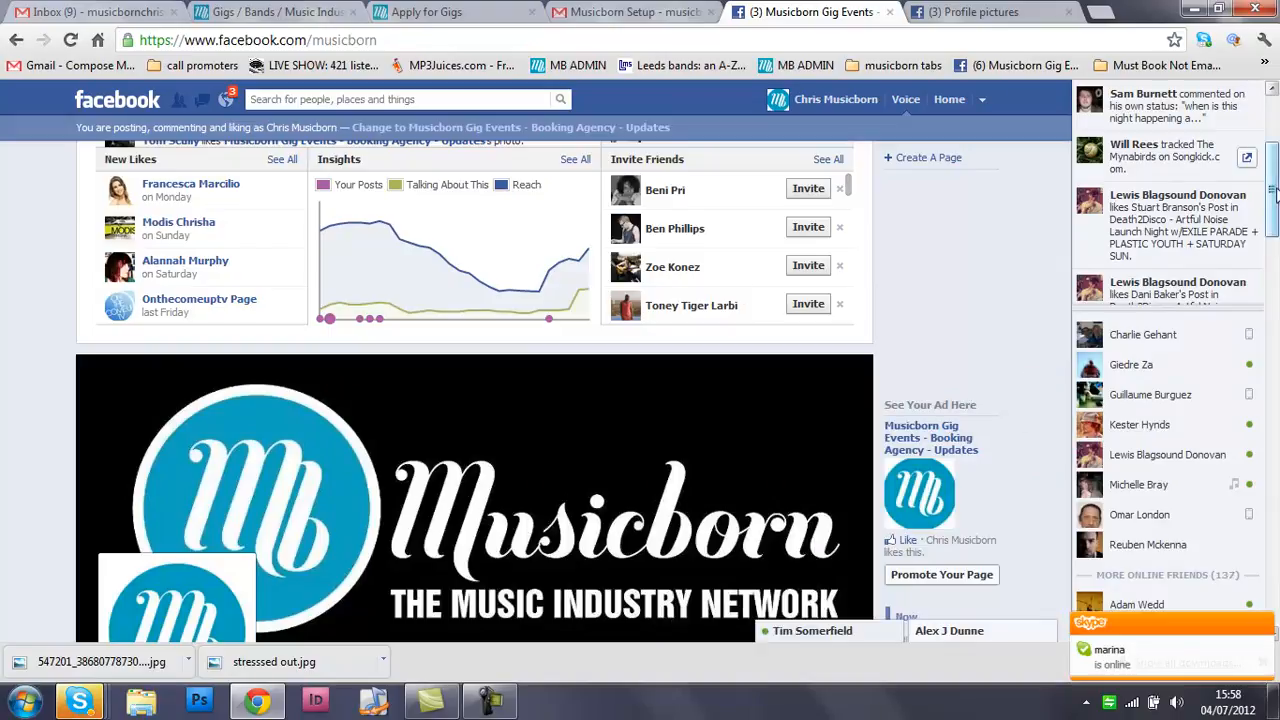
Open the Musicborn Profile app on the Facebook page and look through its promoter details and gig listings.
scroll(475, 392, down, 1)
scroll(735, 265, down, 5)
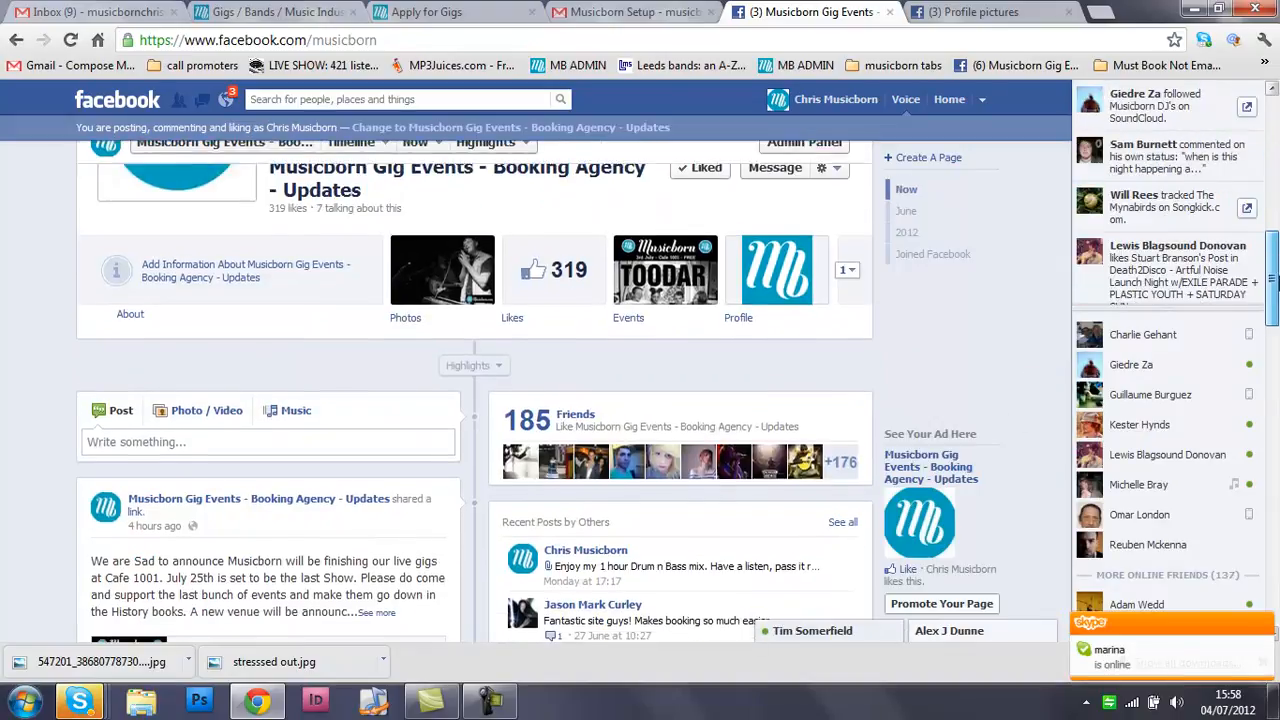
click(735, 263)
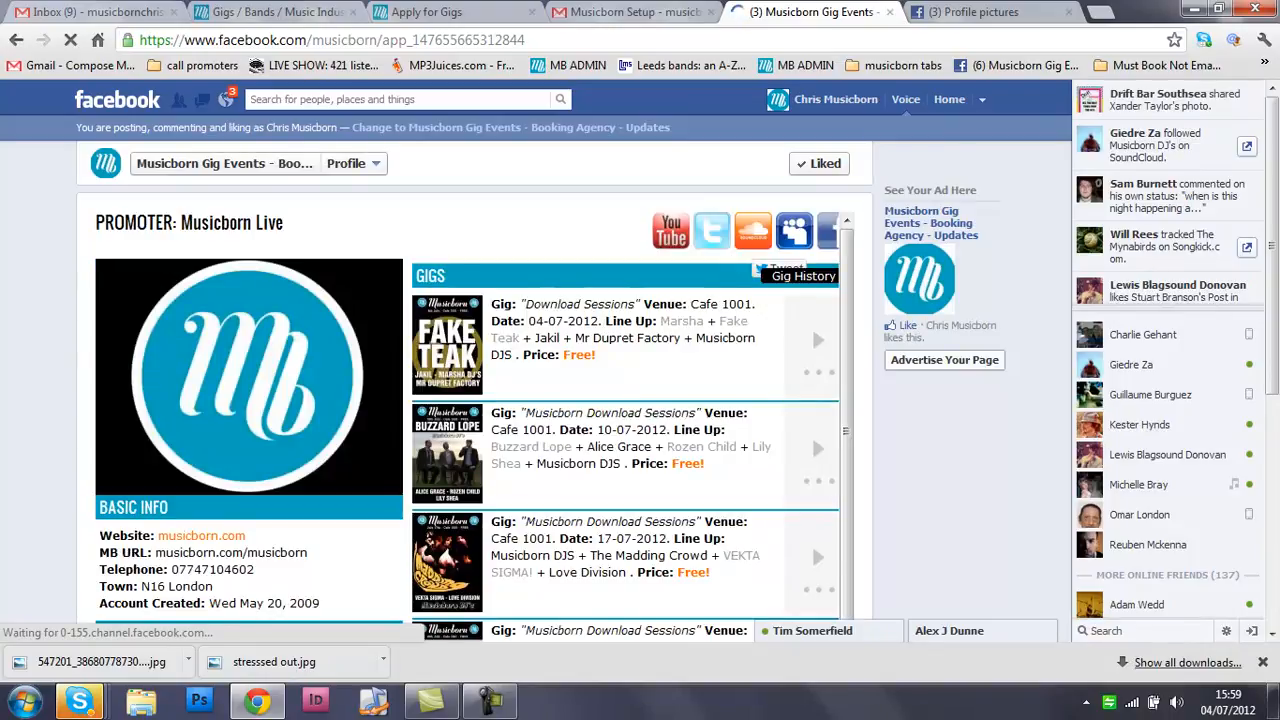
scroll(811, 384, down, 3)
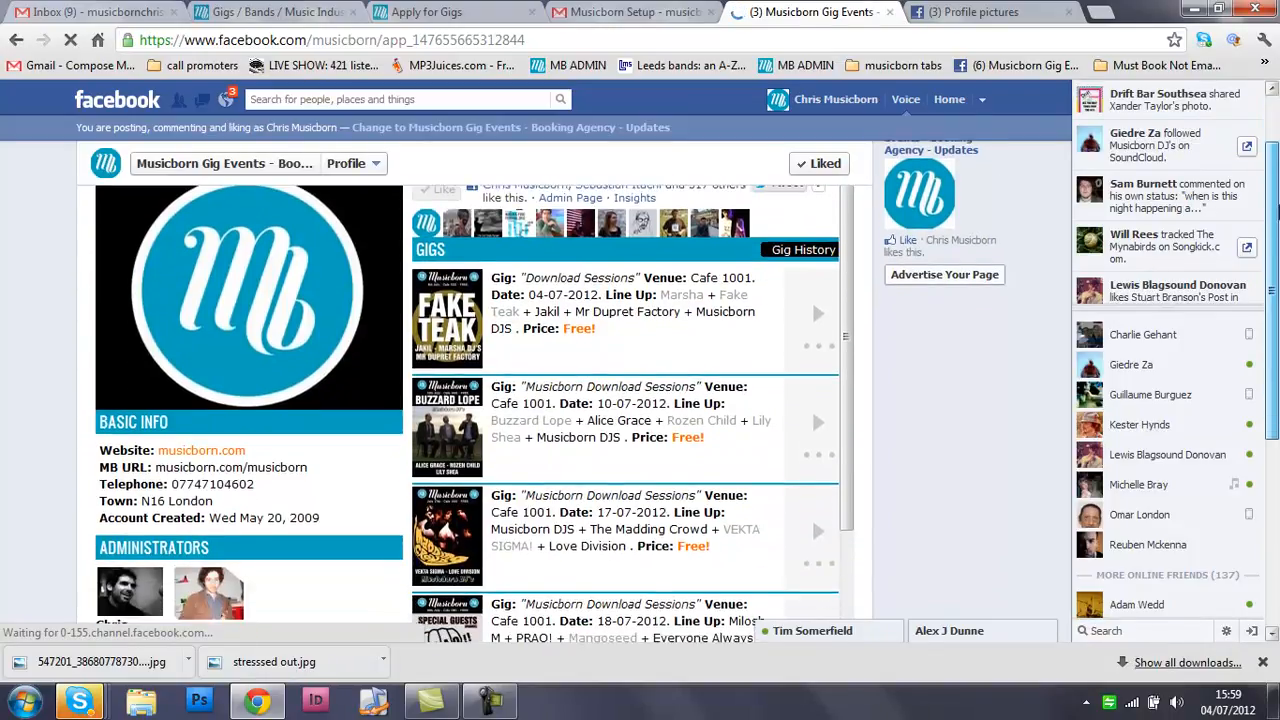
drag(1275, 295, 1275, 384)
drag(1276, 340, 1273, 190)
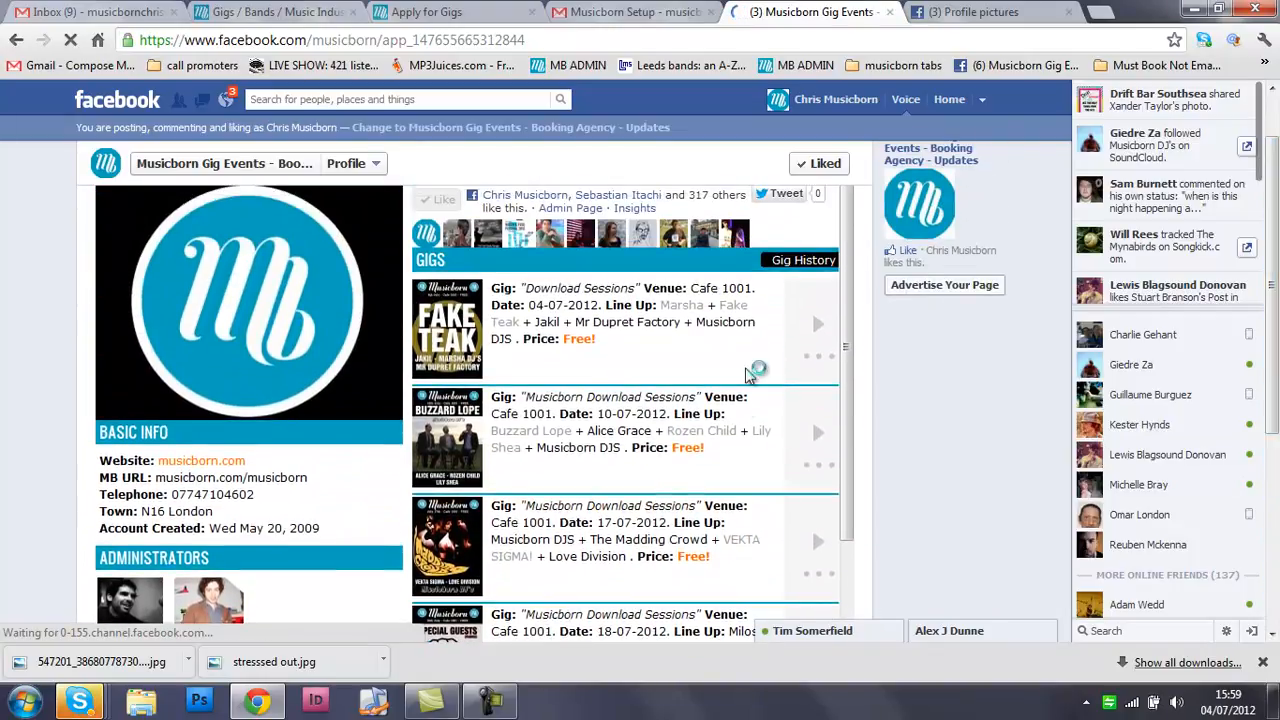
View the 04-07-2012 Download Sessions gig at Cafe 1001, allowing its insecure content, and return to the Kings Head application listing.
click(808, 344)
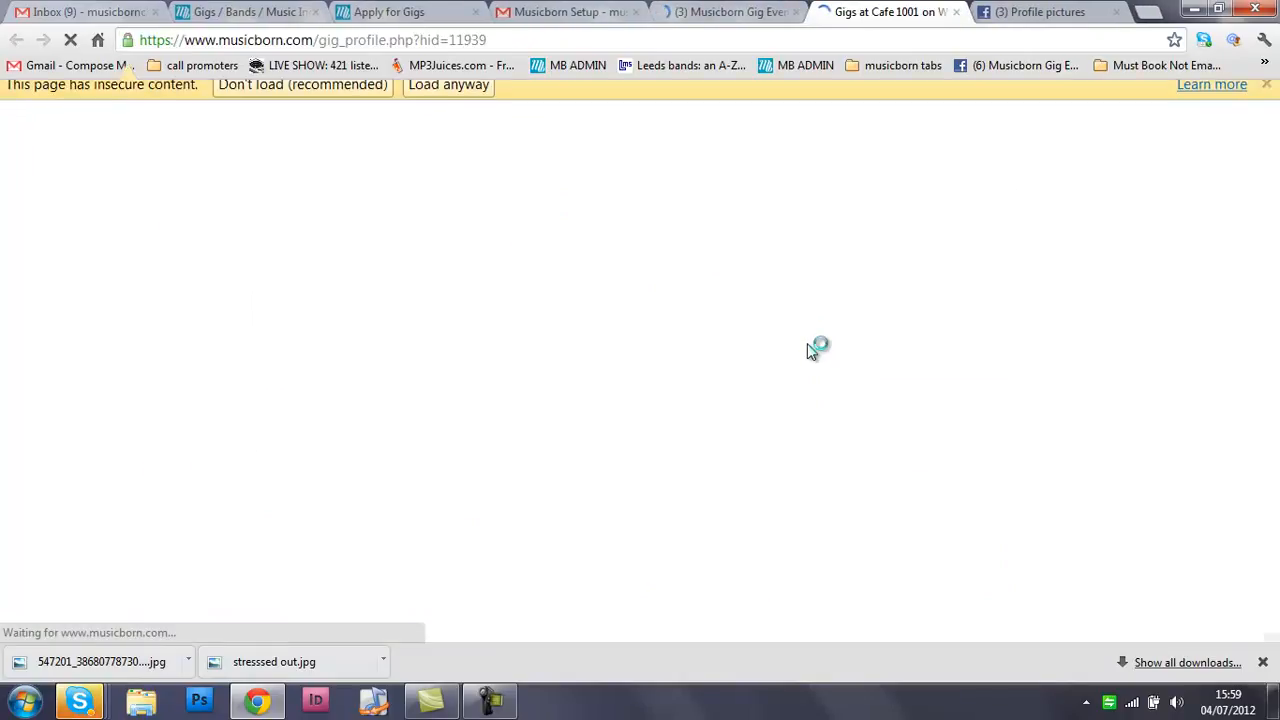
click(428, 97)
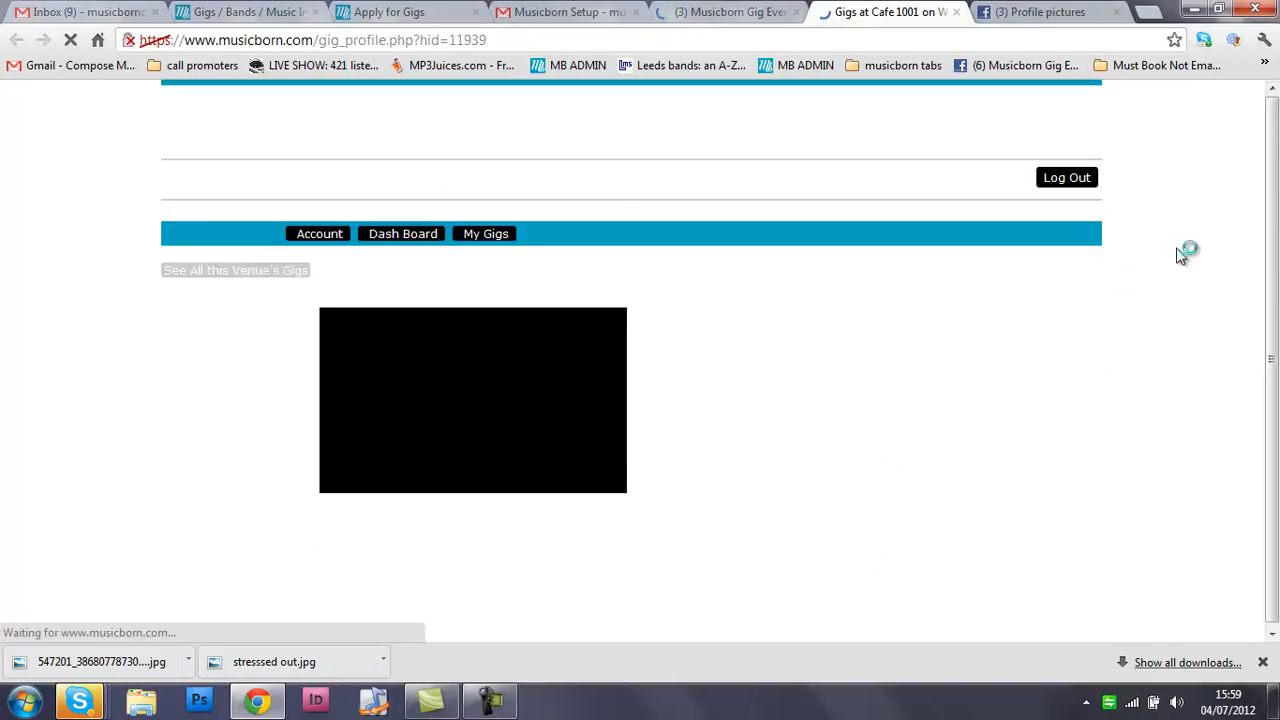
mouse_move(1276, 156)
mouse_down()
mouse_move(1277, 423)
mouse_move(1275, 175)
mouse_up()
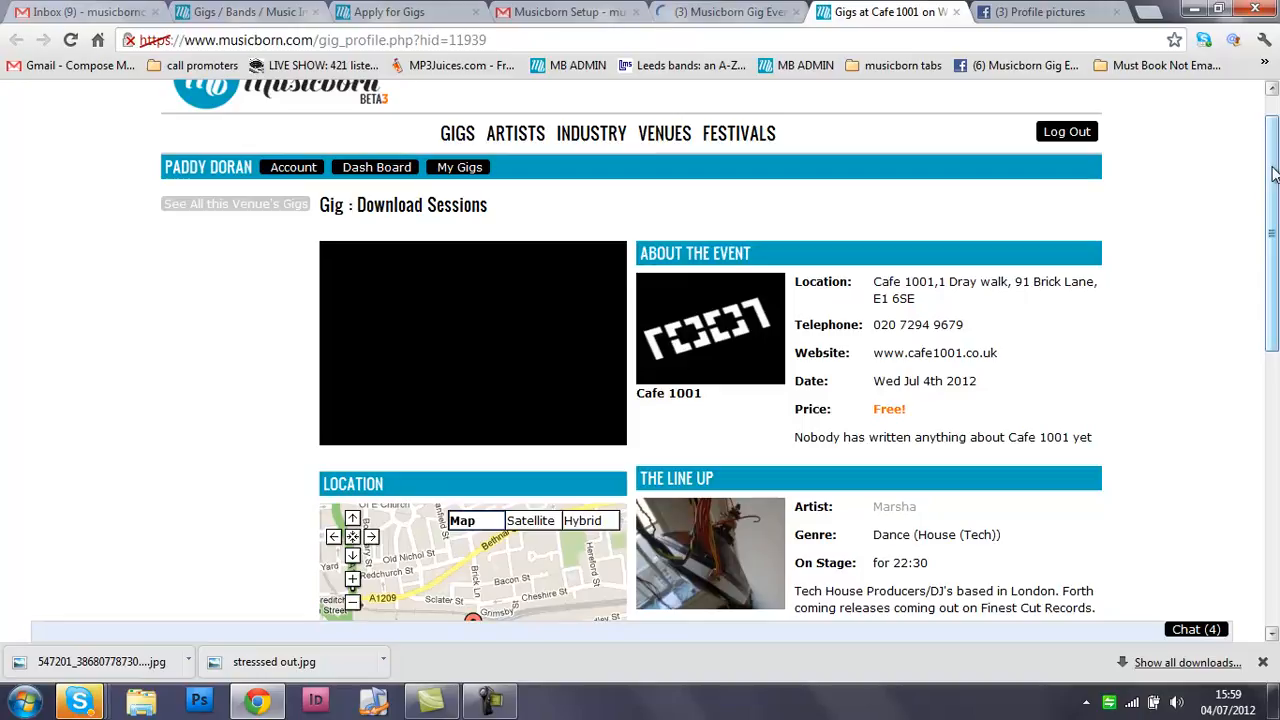
click(410, 11)
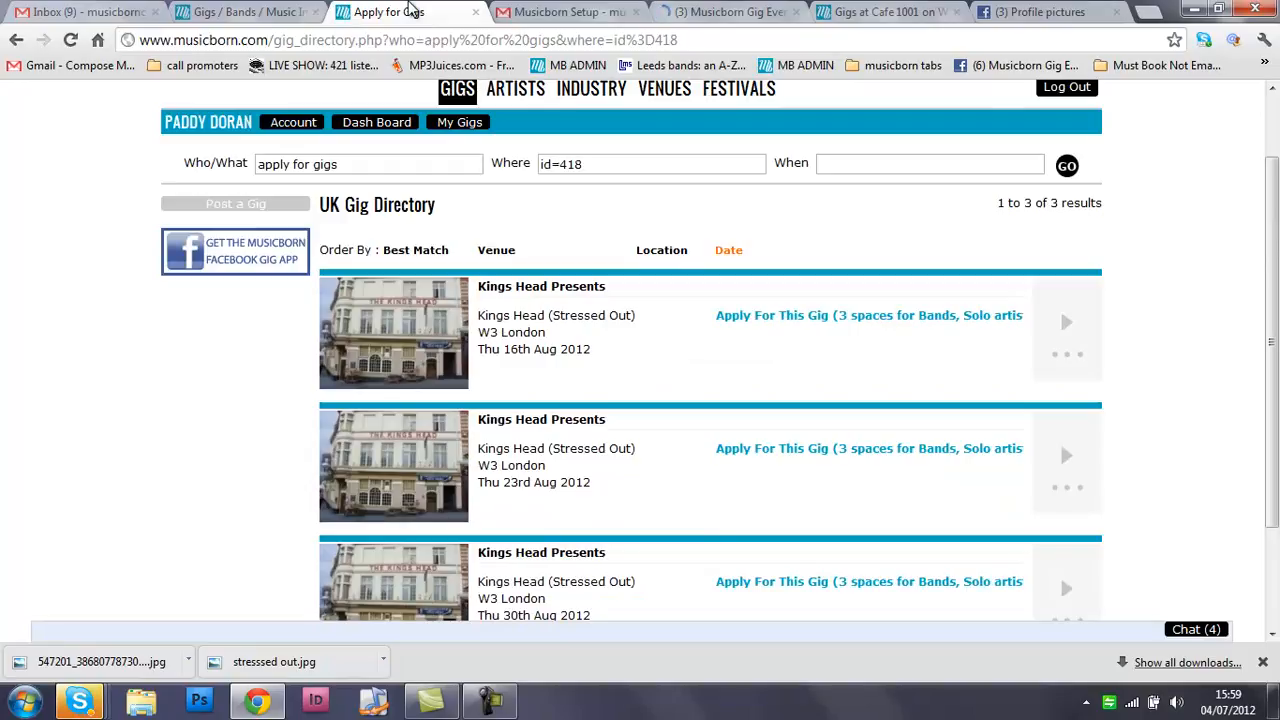